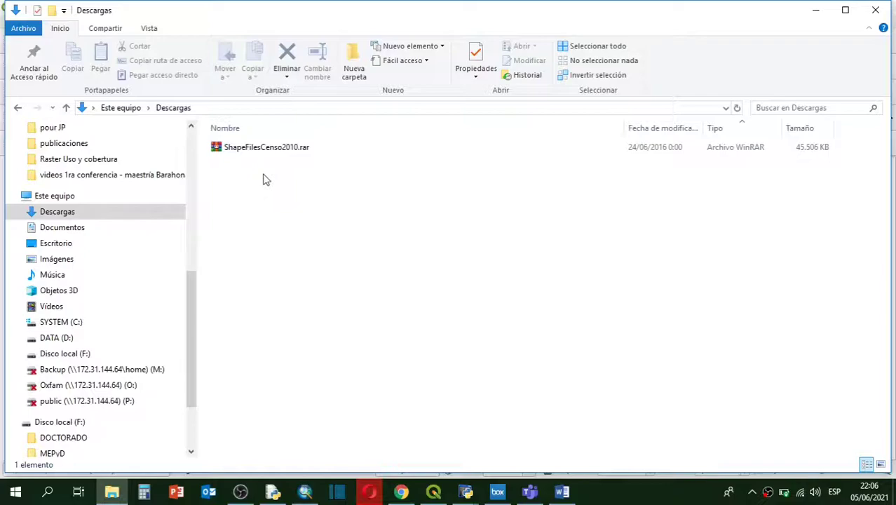
Extract ShapeFilesCenso2010.rar directly into the Descargas folder and open the extracted ShapeFilesCenso2010 folder.
{"action": "left_click", "coordinate": [245, 150]}
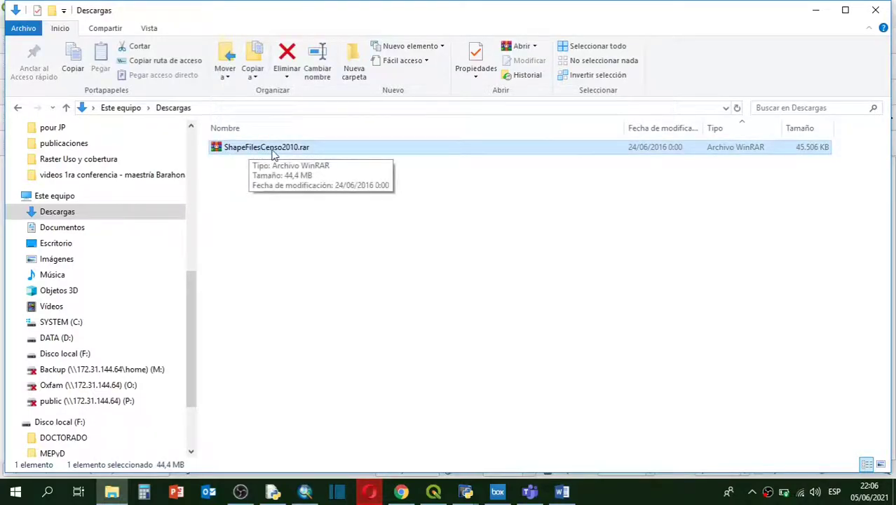
{"action": "right_click", "coordinate": [276, 148]}
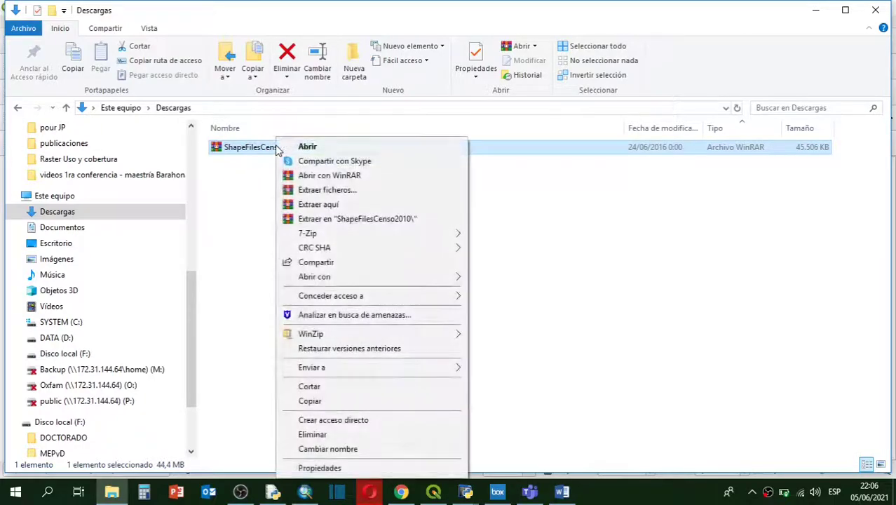
{"action": "left_click", "coordinate": [348, 205]}
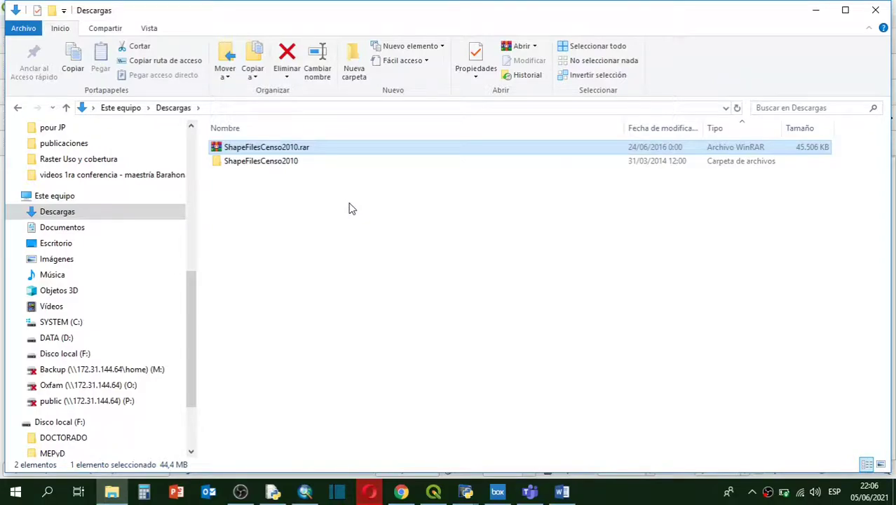
{"action": "left_click", "coordinate": [275, 167]}
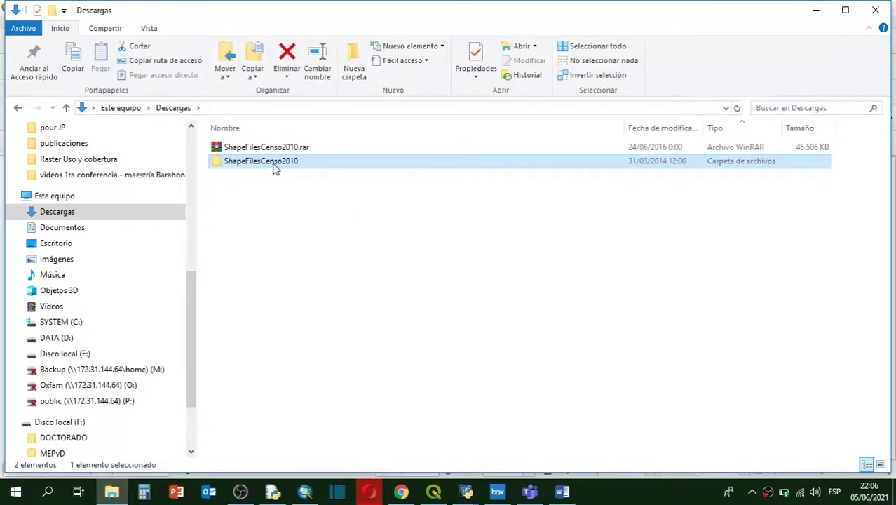
{"action": "double_click", "coordinate": [275, 167]}
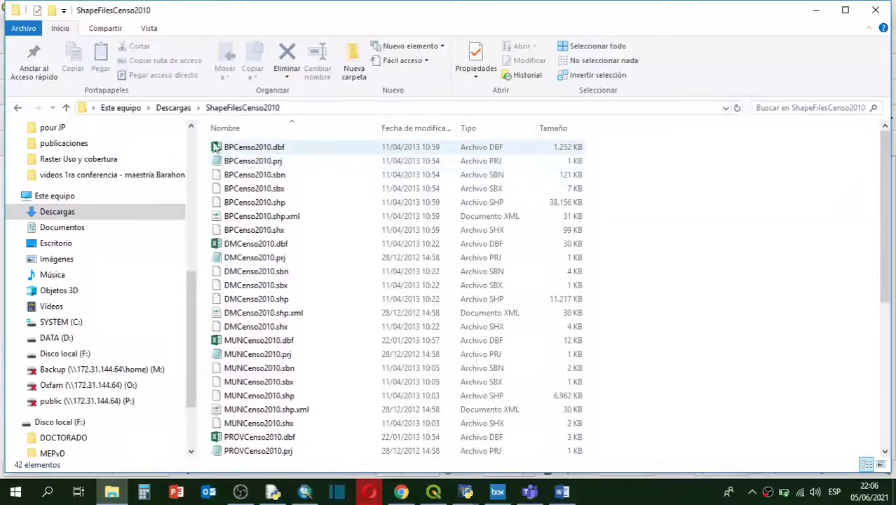
Examine the file groups that make up each census shapefile: BPCenso2010, DMCenso2010, MUNCenso2010, PROVCenso2010, REGCenso2010 and SECCenso2010.
{"action": "left_click", "coordinate": [253, 147]}
{"action": "left_click_drag", "start_coordinate": [238, 181], "coordinate": [284, 236]}
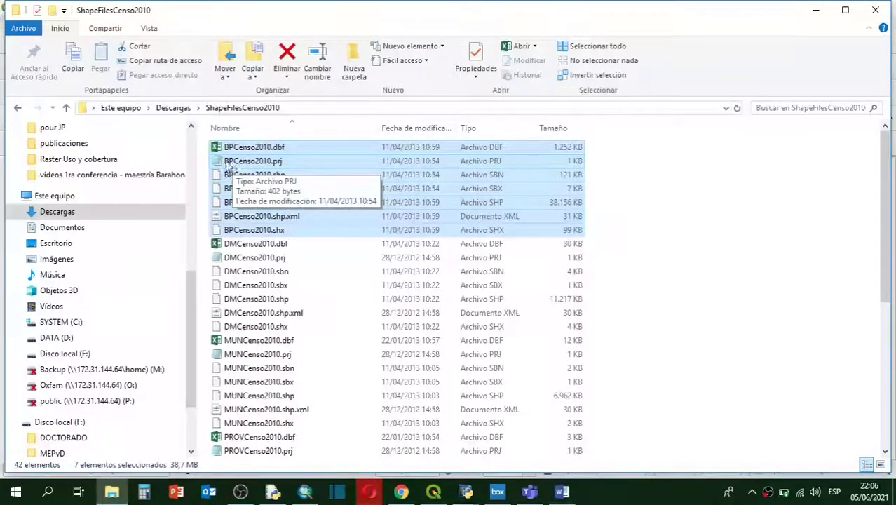
{"action": "left_click_drag", "start_coordinate": [214, 244], "coordinate": [315, 335]}
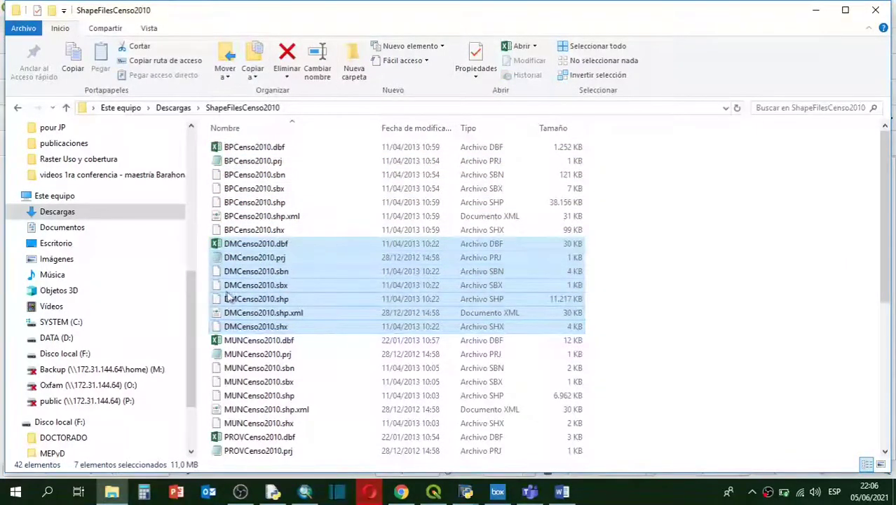
{"action": "scroll", "coordinate": [232, 291], "scroll_direction": "down", "scroll_amount": 3}
{"action": "left_click_drag", "start_coordinate": [207, 232], "coordinate": [330, 321]}
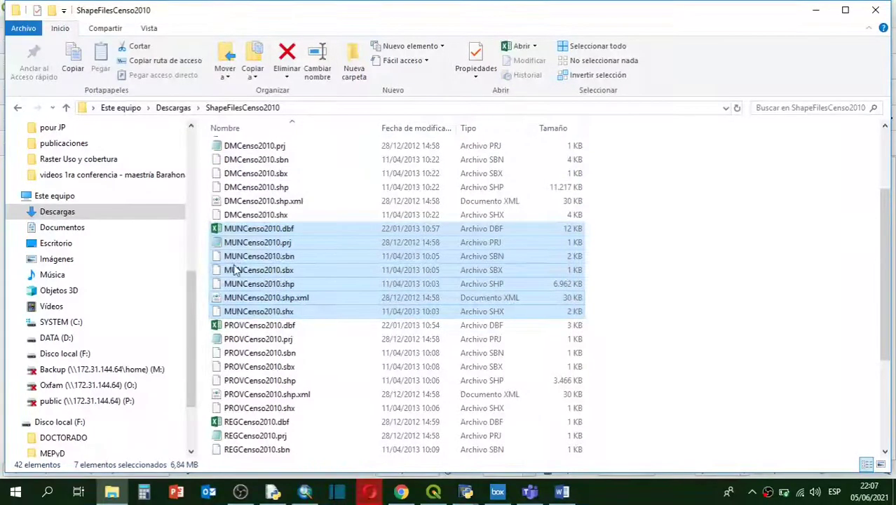
{"action": "scroll", "coordinate": [238, 270], "scroll_direction": "down", "scroll_amount": 3}
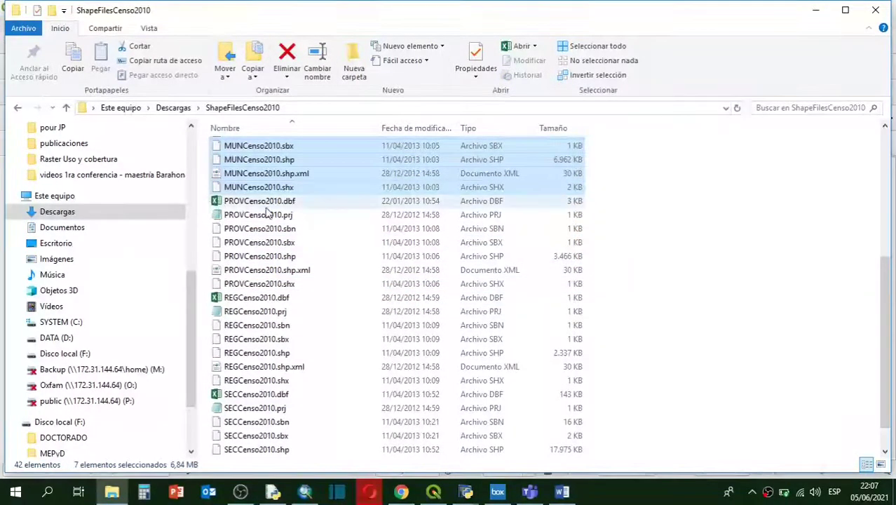
{"action": "left_click_drag", "start_coordinate": [206, 199], "coordinate": [327, 299]}
{"action": "left_click_drag", "start_coordinate": [205, 293], "coordinate": [309, 386]}
{"action": "left_click_drag", "start_coordinate": [204, 390], "coordinate": [313, 453]}
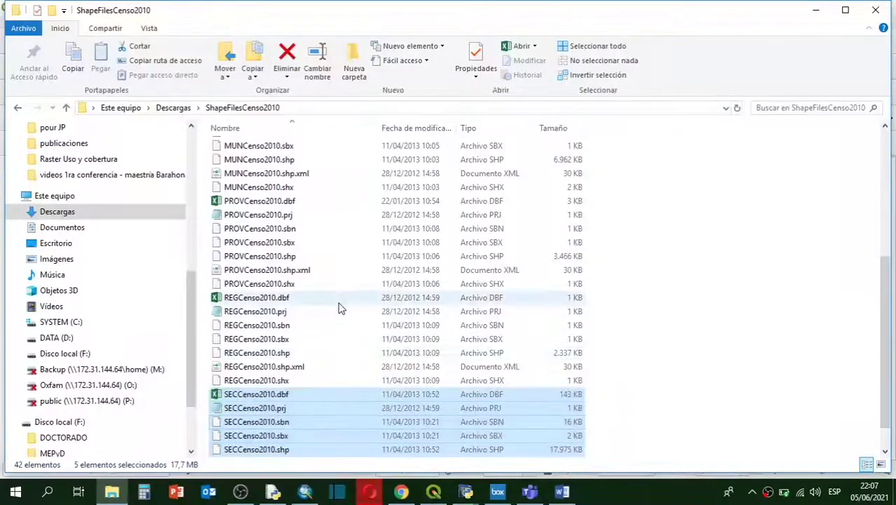
{"action": "scroll", "coordinate": [339, 254], "scroll_direction": "up", "scroll_amount": 6}
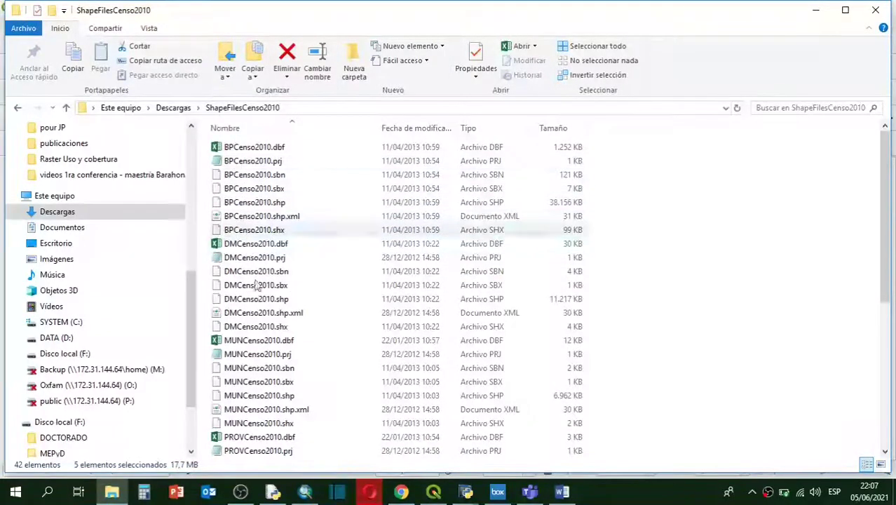
Switch to QGIS and add MUNCenso2010.shp from the ShapeFilesCenso2010 folder in Descargas as a vector layer.
{"action": "left_click", "coordinate": [434, 492]}
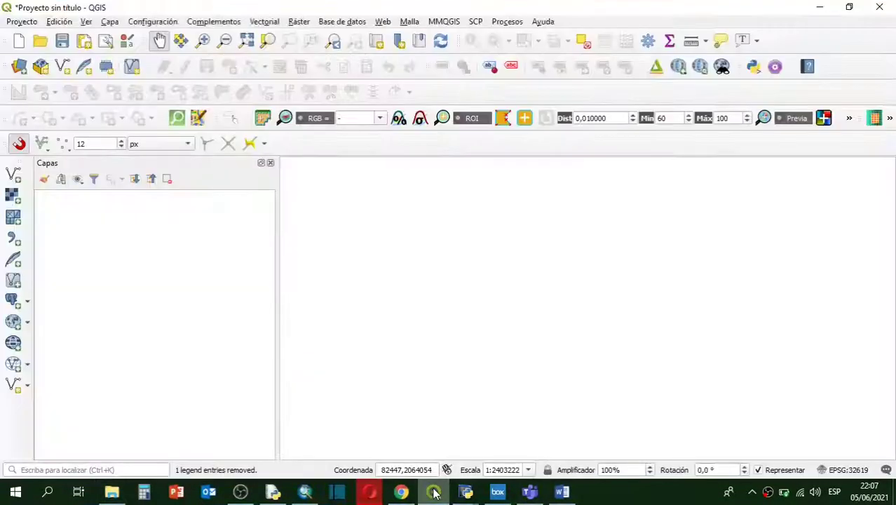
{"action": "left_click", "coordinate": [11, 177]}
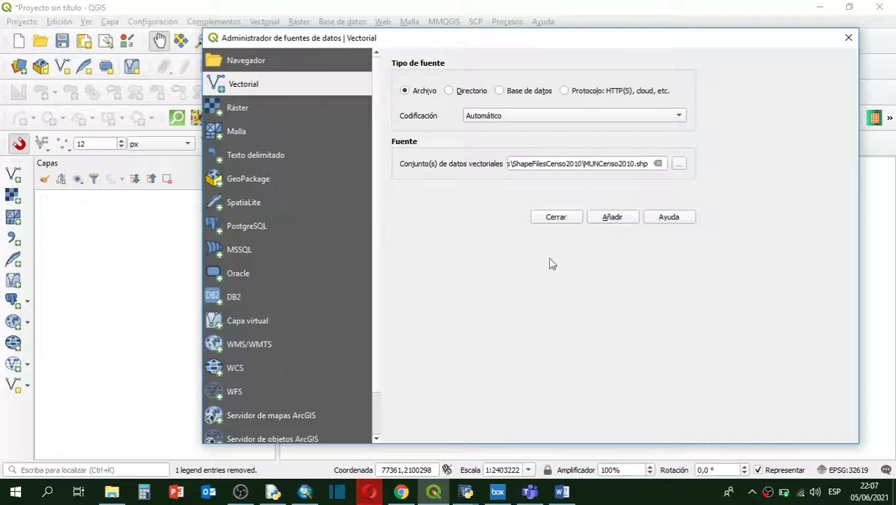
{"action": "left_click", "coordinate": [678, 166]}
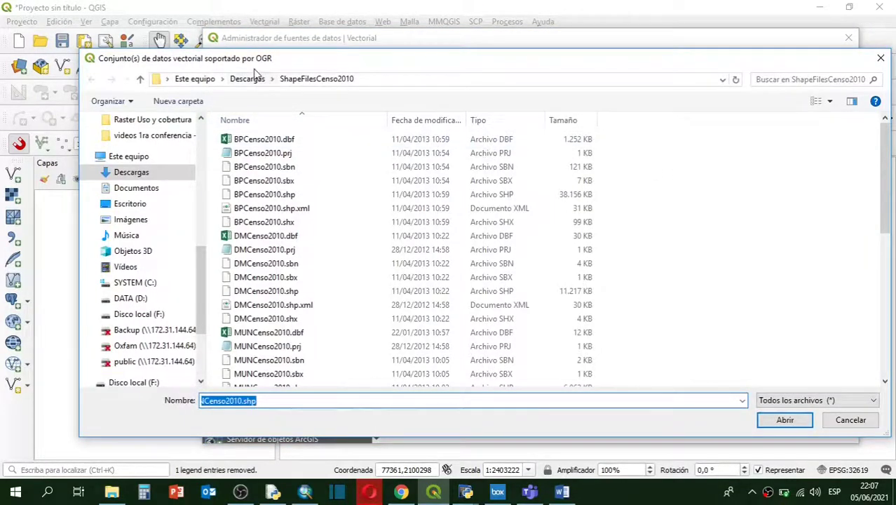
{"action": "left_click", "coordinate": [244, 83]}
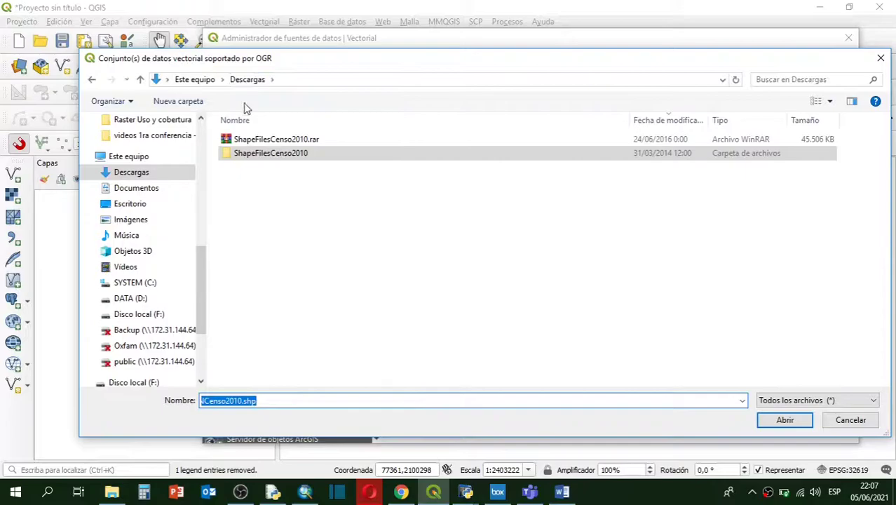
{"action": "double_click", "coordinate": [247, 160]}
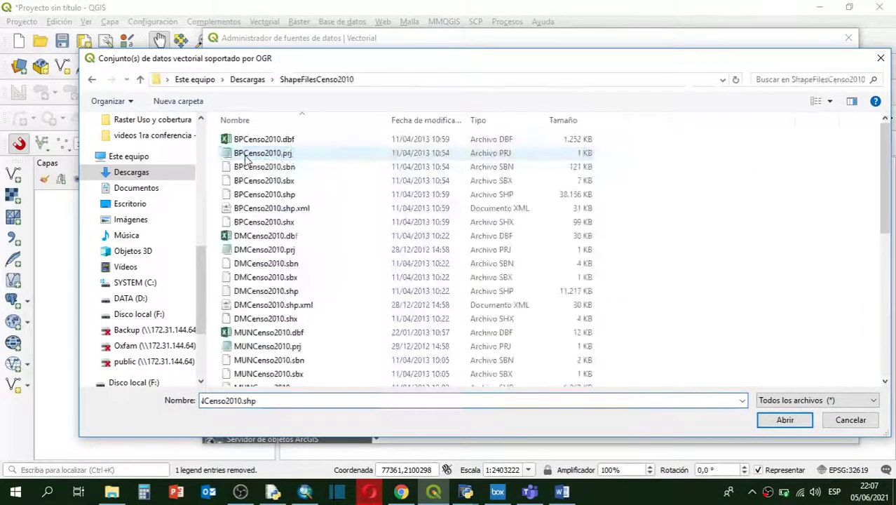
{"action": "scroll", "coordinate": [255, 194], "scroll_direction": "down", "scroll_amount": 3}
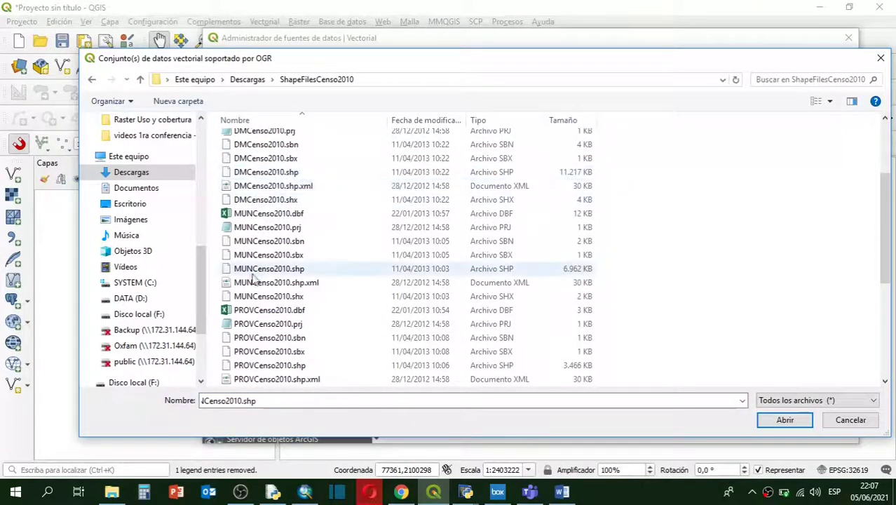
{"action": "left_click", "coordinate": [238, 256]}
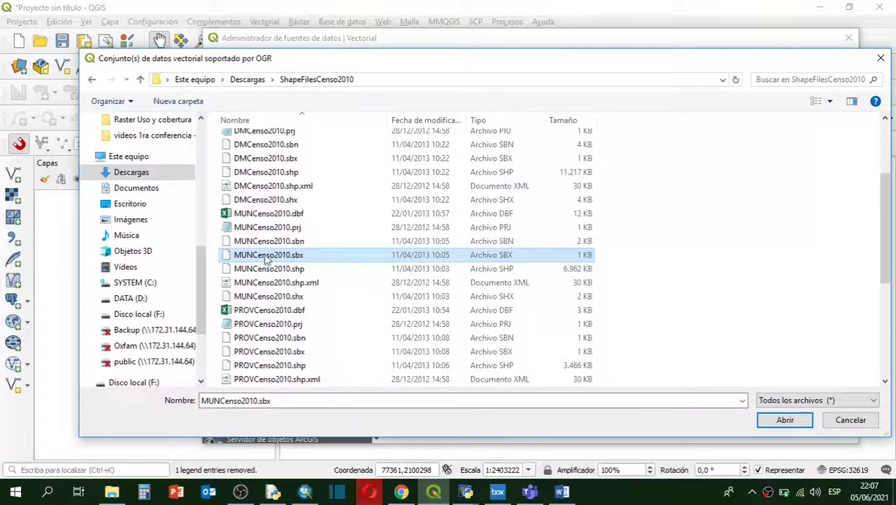
{"action": "left_click", "coordinate": [294, 273]}
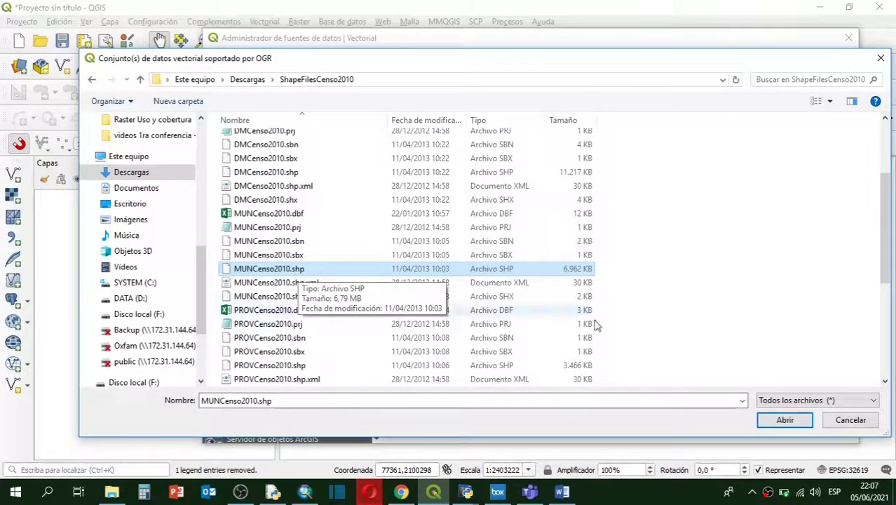
{"action": "left_click", "coordinate": [784, 420]}
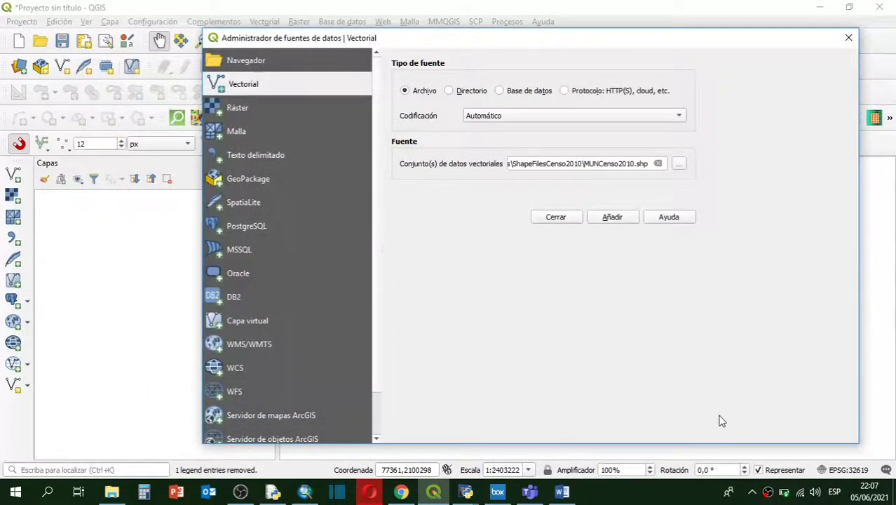
{"action": "left_click", "coordinate": [606, 217]}
{"action": "left_click", "coordinate": [570, 221]}
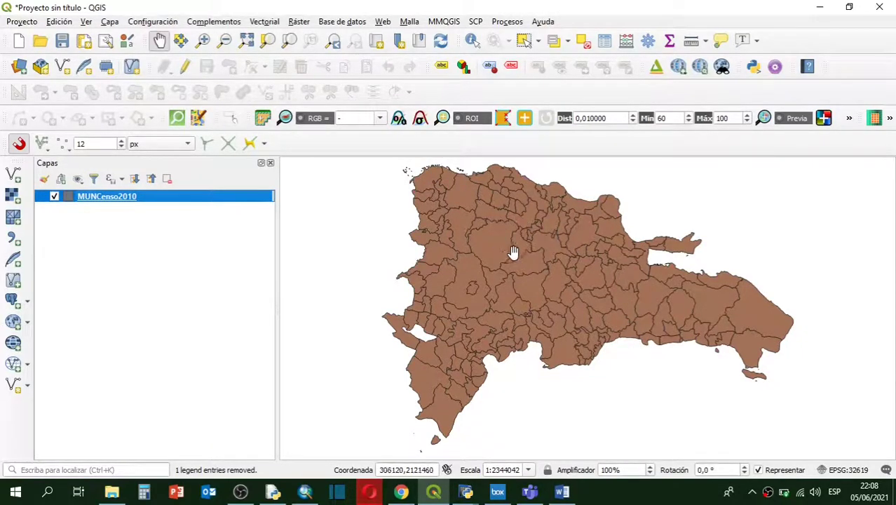
Open the attribute table of the MUNCenso2010 layer and examine its PROV, MUN, REG, TOPONIMIA and ENLACE fields.
{"action": "right_click", "coordinate": [105, 200]}
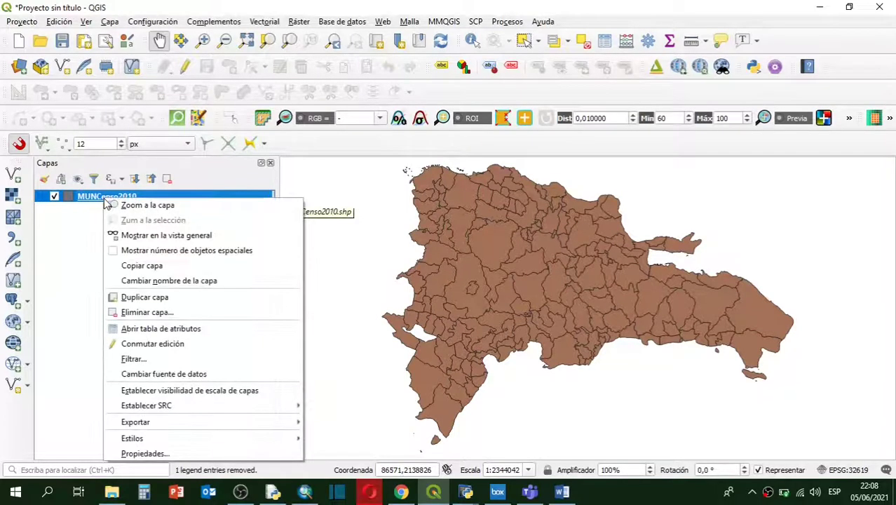
{"action": "left_click", "coordinate": [172, 329]}
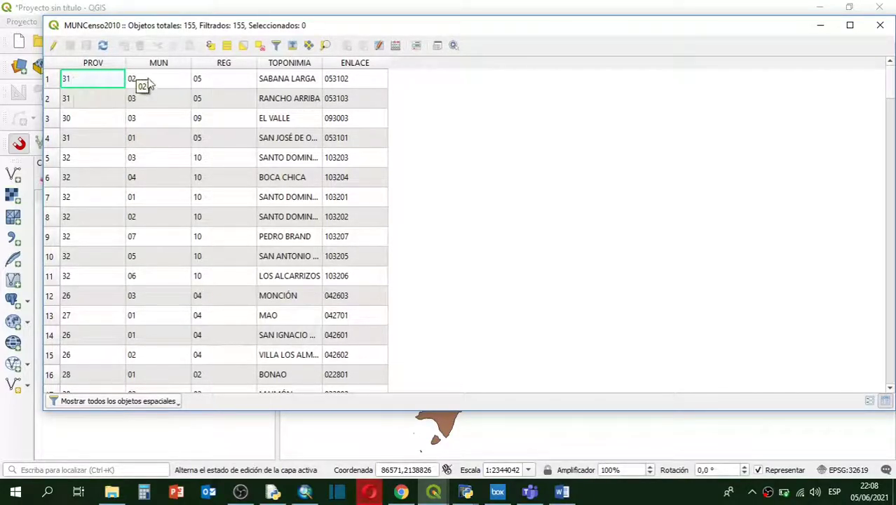
{"action": "left_click", "coordinate": [279, 82]}
{"action": "left_click", "coordinate": [136, 82]}
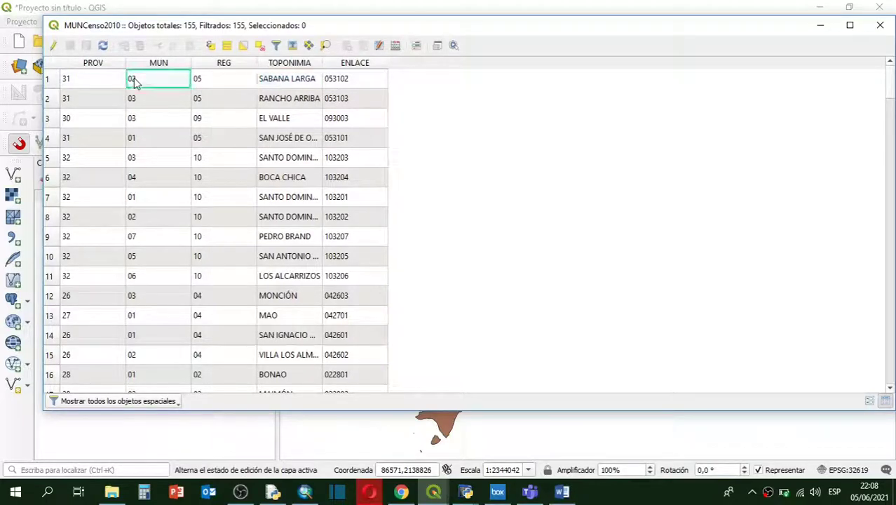
{"action": "left_click", "coordinate": [92, 84]}
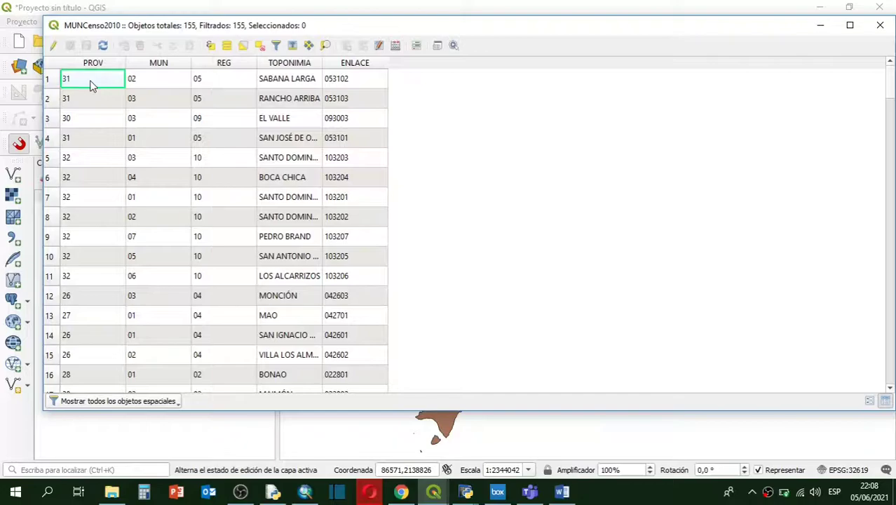
{"action": "left_click", "coordinate": [217, 84]}
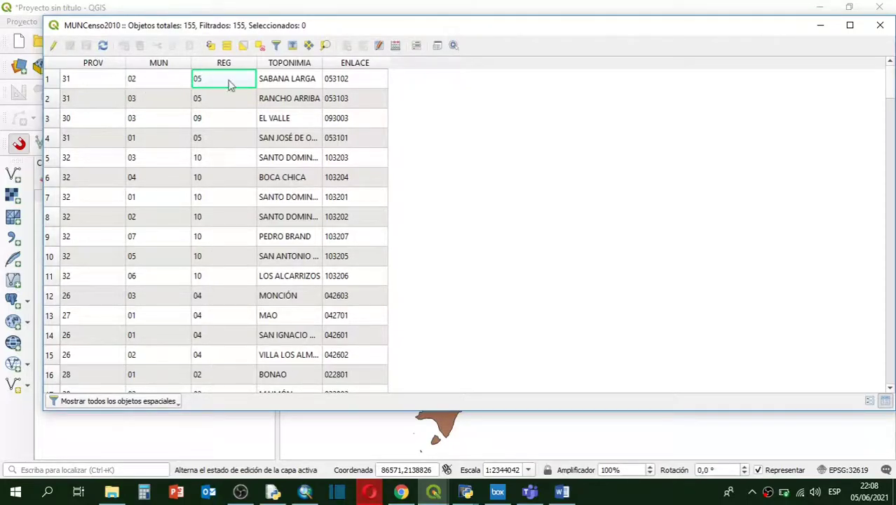
{"action": "left_click", "coordinate": [339, 67]}
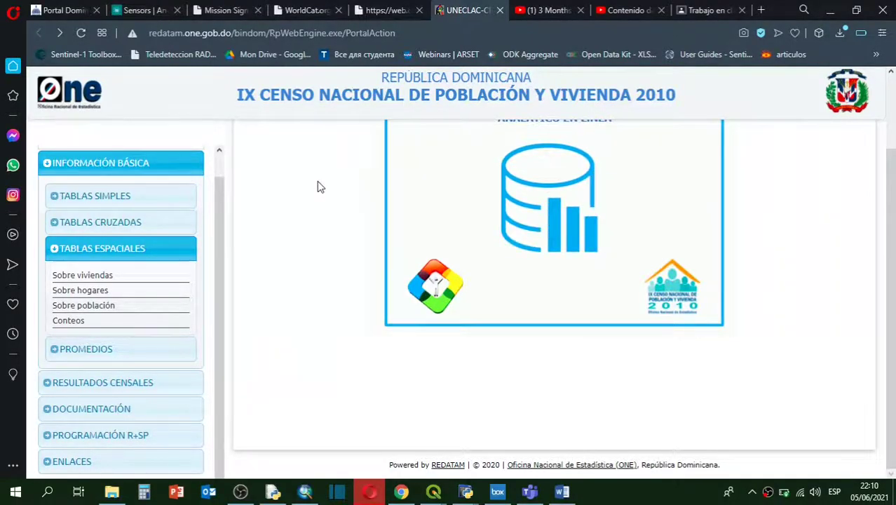
Show and highlight the full web address of the REDATAM portal for the 2010 national census.
{"action": "left_click", "coordinate": [399, 33]}
{"action": "left_click_drag", "start_coordinate": [400, 33], "coordinate": [293, 33]}
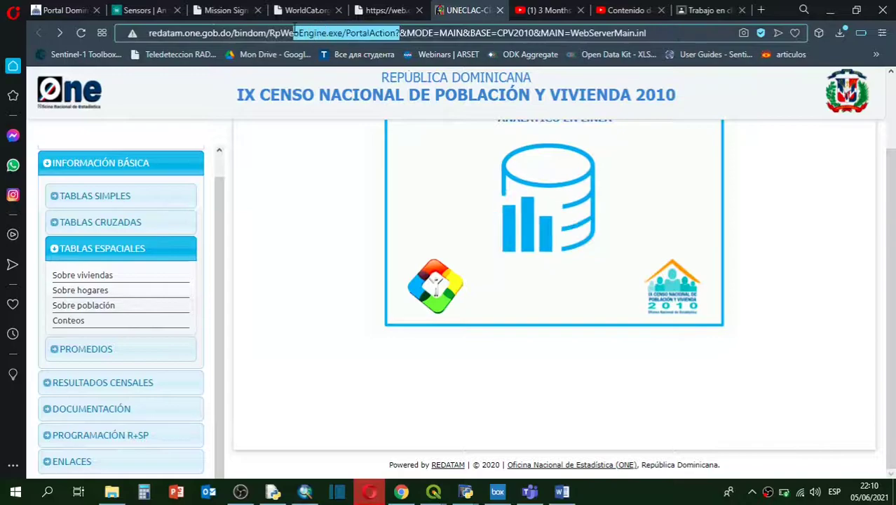
{"action": "left_click_drag", "start_coordinate": [648, 33], "coordinate": [139, 39]}
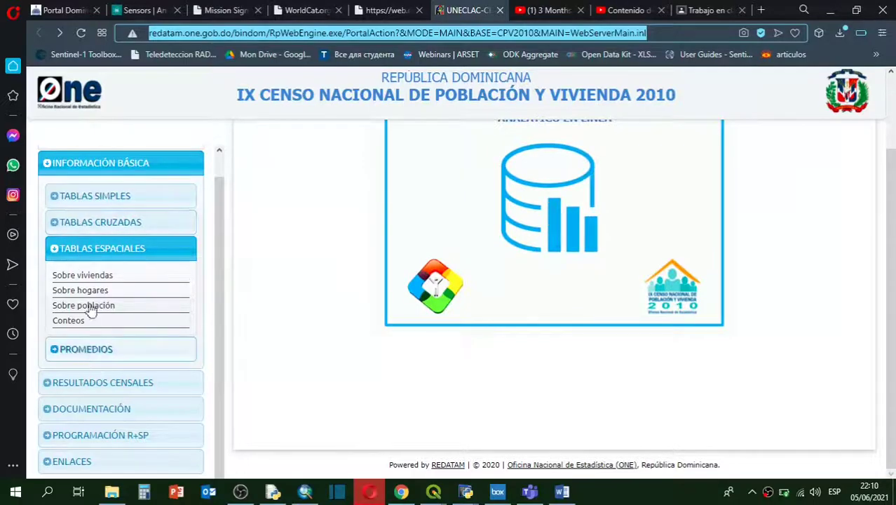
Look through the simple and spatial table categories and open the spatial tables query form Sobre viviendas.
{"action": "left_click", "coordinate": [79, 196]}
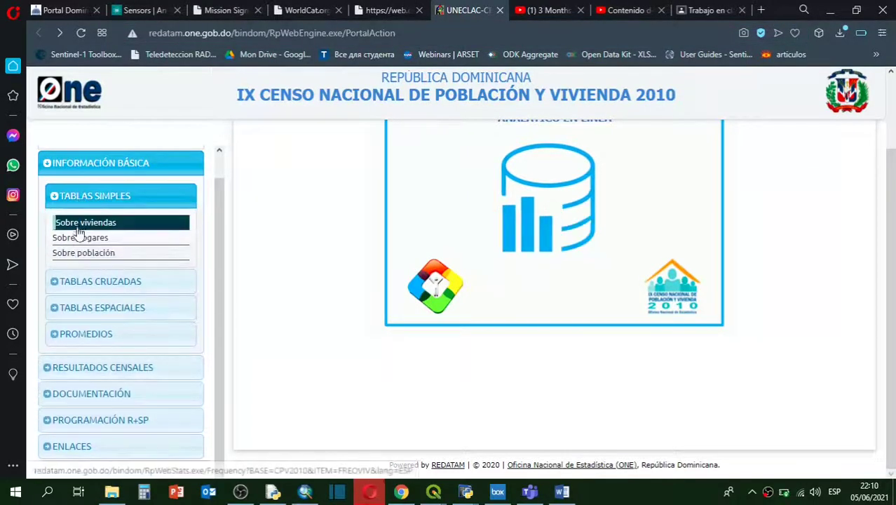
{"action": "left_click", "coordinate": [80, 312]}
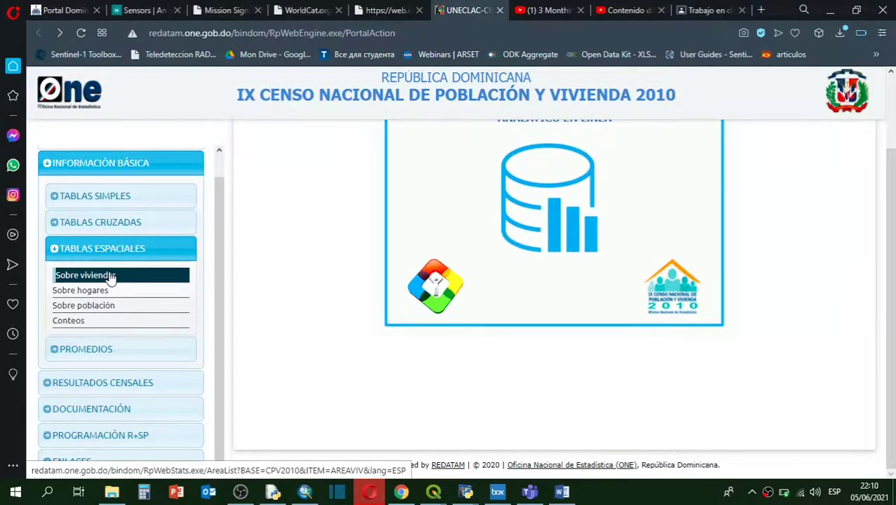
{"action": "left_click", "coordinate": [110, 276]}
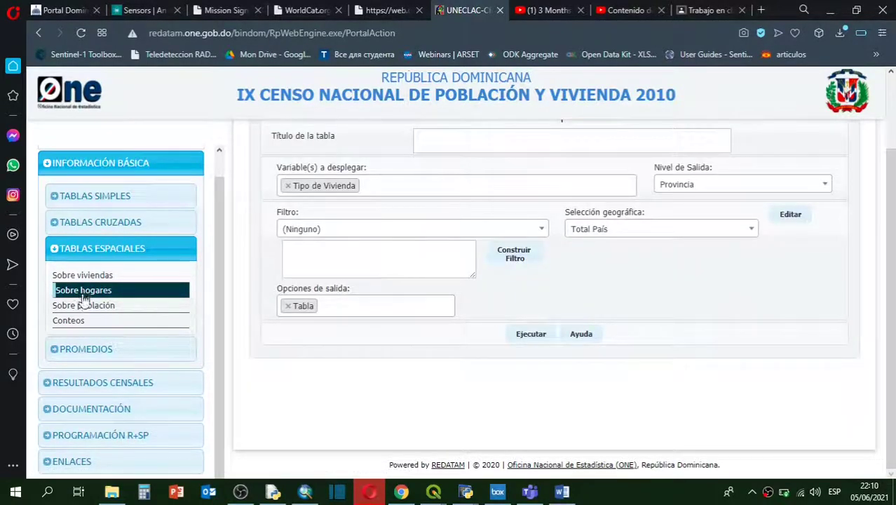
{"action": "left_click", "coordinate": [83, 310]}
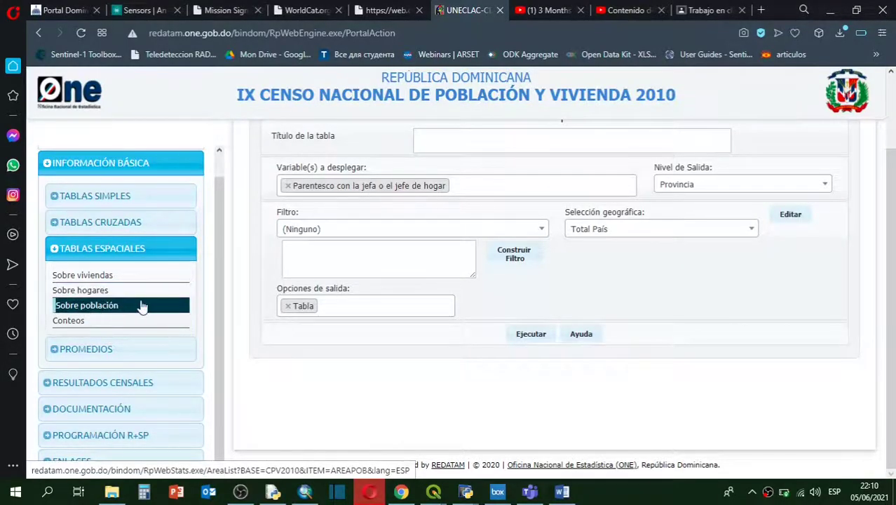
{"action": "left_click", "coordinate": [93, 282]}
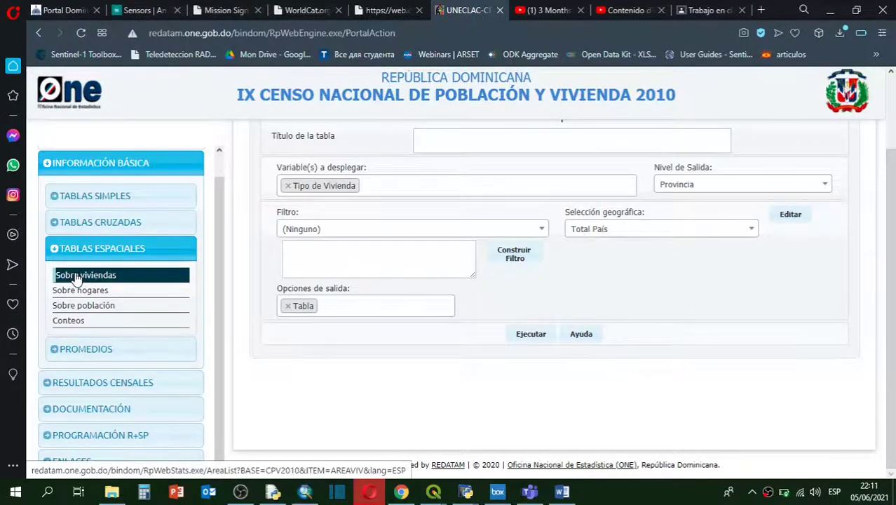
{"action": "left_click", "coordinate": [77, 278]}
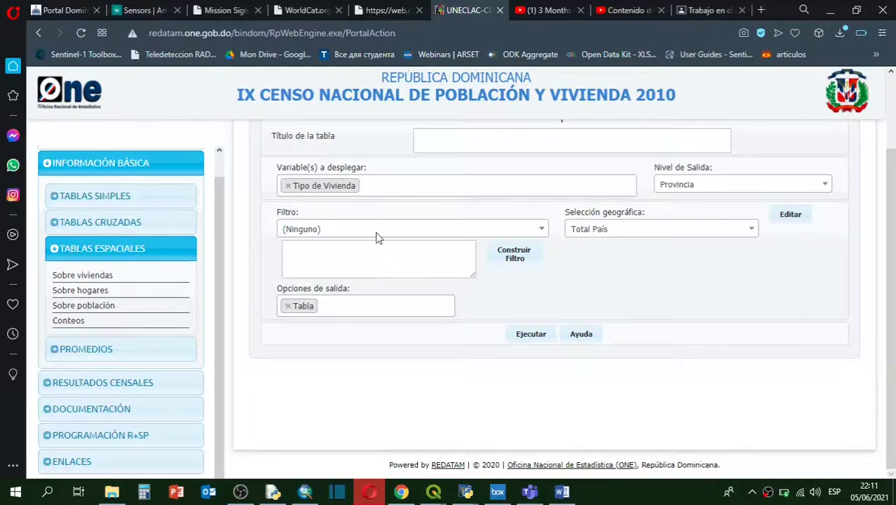
Set the Tipo de Vivienda query's output level to Municipio, keep Total País as the geographic selection, and run it.
{"action": "scroll", "coordinate": [399, 170], "scroll_direction": "up", "scroll_amount": 1}
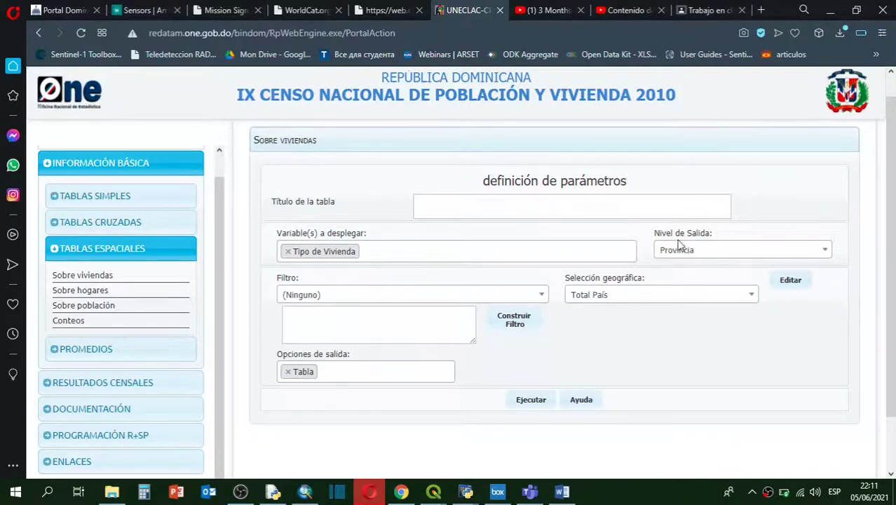
{"action": "left_click", "coordinate": [825, 252]}
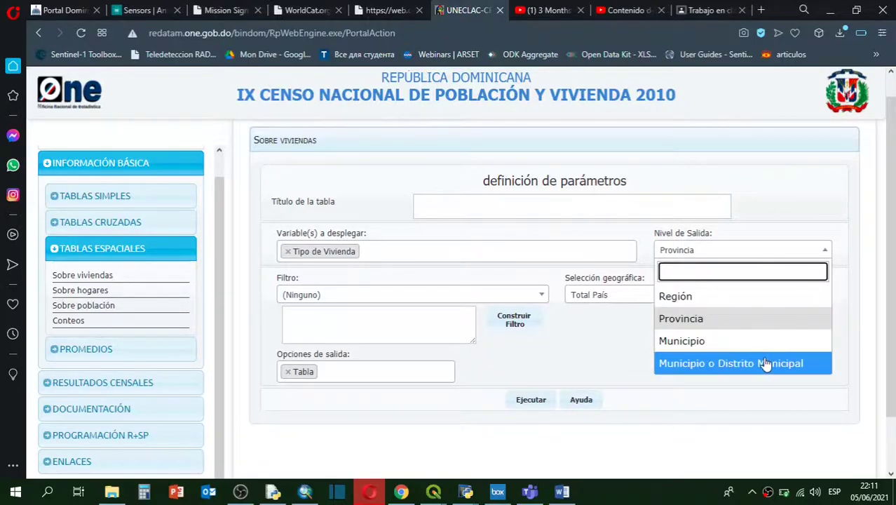
{"action": "left_click", "coordinate": [735, 341]}
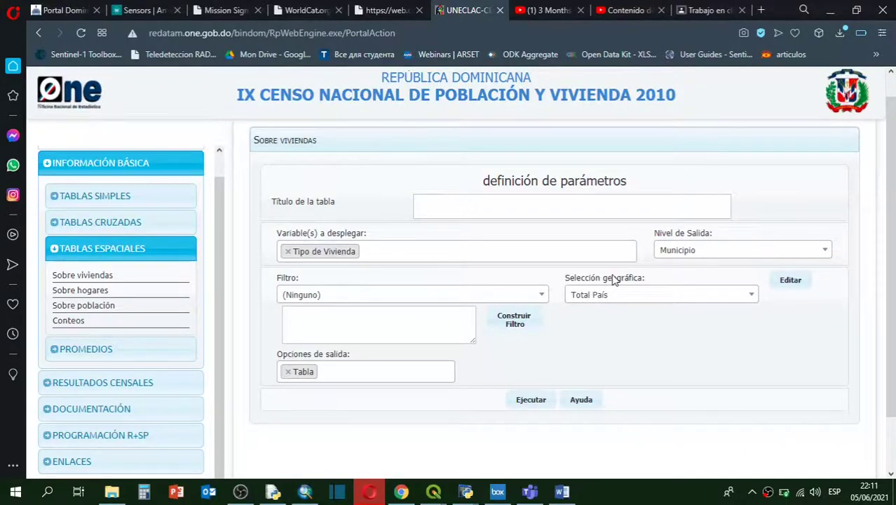
{"action": "left_click", "coordinate": [750, 299]}
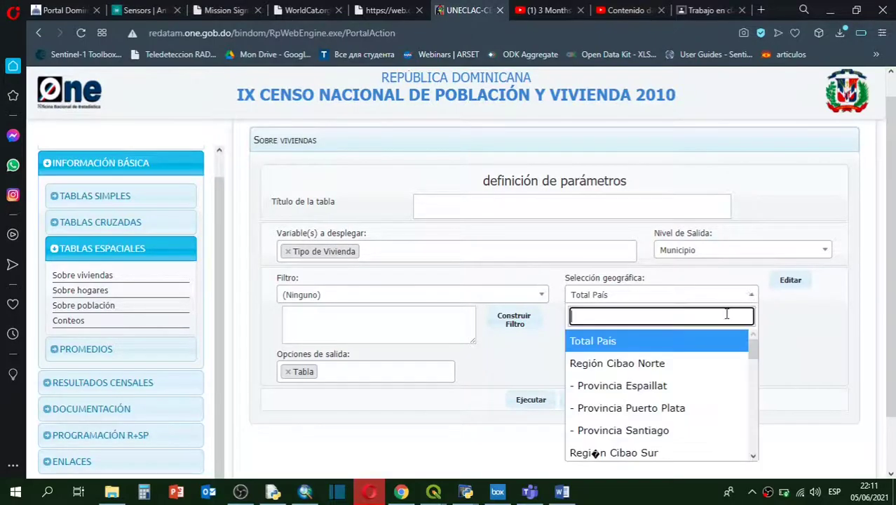
{"action": "left_click", "coordinate": [608, 348]}
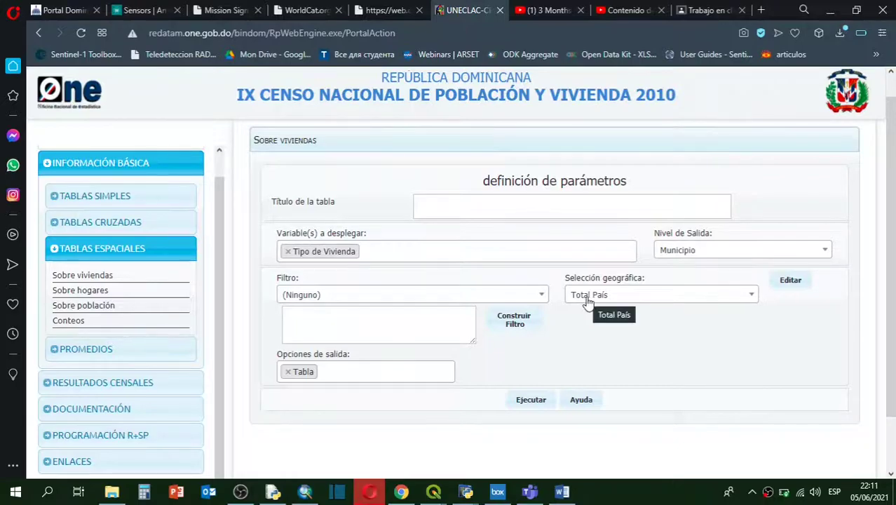
{"action": "left_click", "coordinate": [529, 396]}
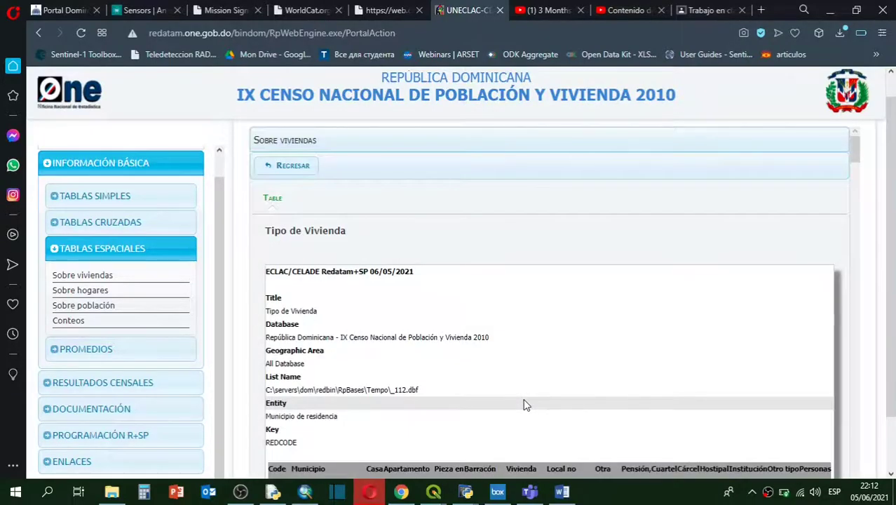
Review the Tipo de Vivienda table by municipality and download it in Excel format.
{"action": "scroll", "coordinate": [521, 213], "scroll_direction": "down", "scroll_amount": 1}
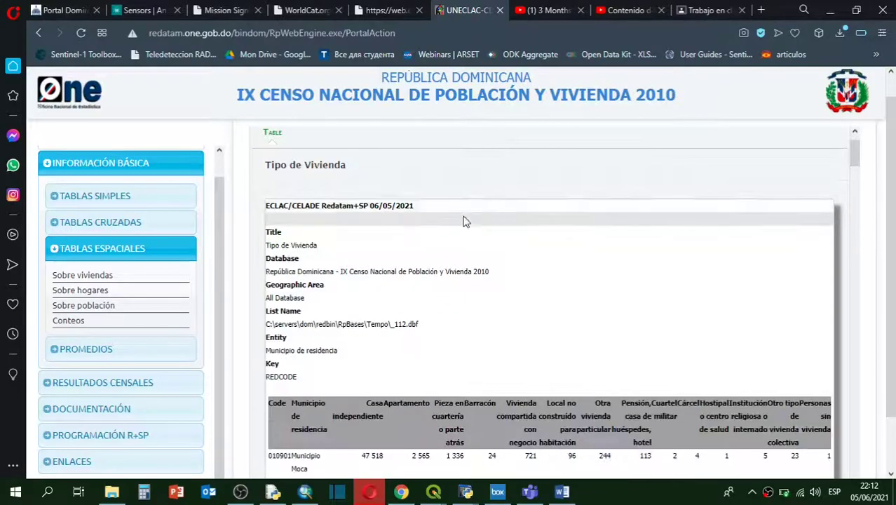
{"action": "scroll", "coordinate": [335, 188], "scroll_direction": "down", "scroll_amount": 3}
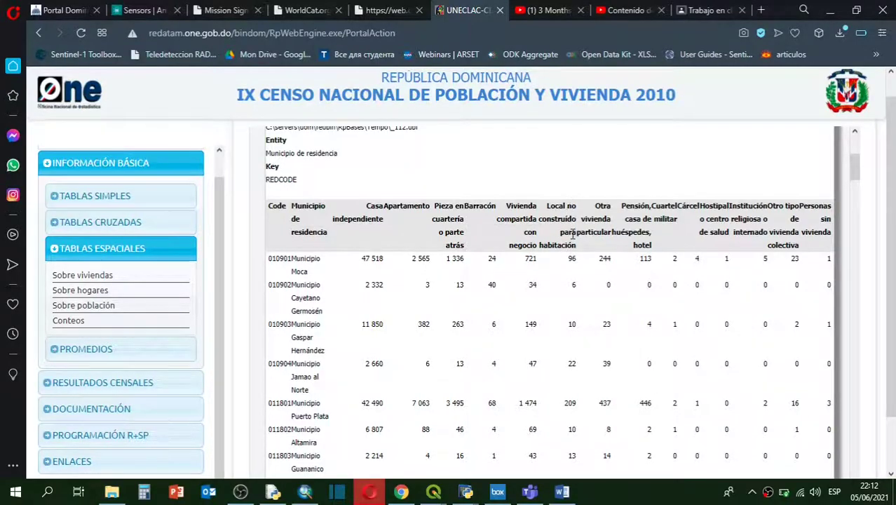
{"action": "scroll", "coordinate": [664, 224], "scroll_direction": "down", "scroll_amount": 1}
{"action": "scroll", "coordinate": [641, 263], "scroll_direction": "up", "scroll_amount": 1}
{"action": "left_click_drag", "start_coordinate": [854, 172], "coordinate": [854, 421]}
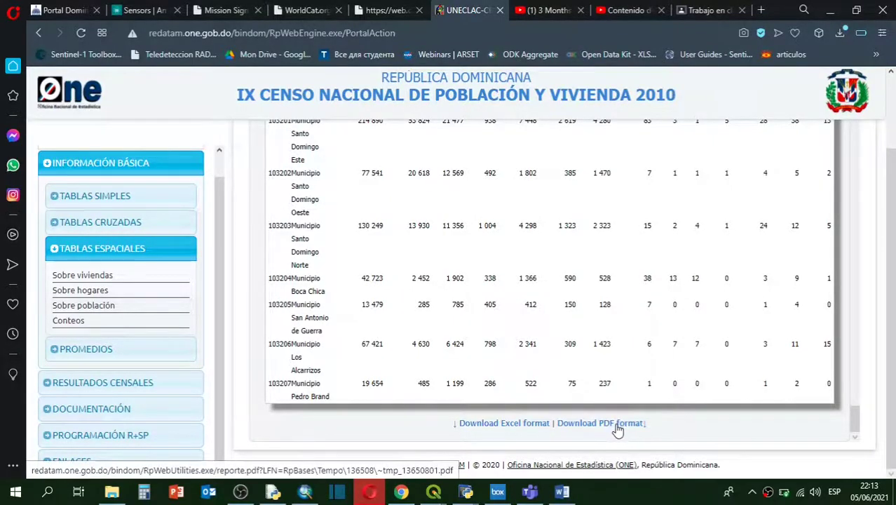
{"action": "left_click", "coordinate": [506, 425]}
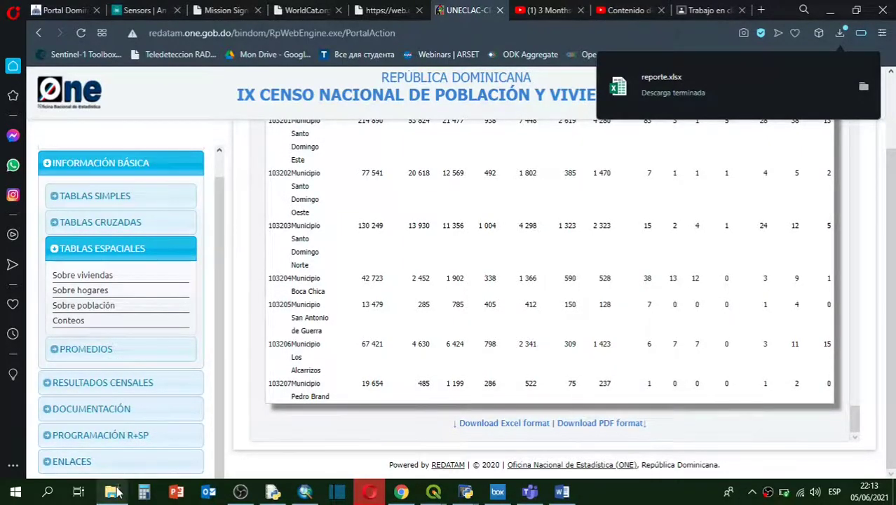
Open the downloaded reporte.xlsx from the Descargas folder in Excel.
{"action": "mouse_move", "coordinate": [118, 497]}
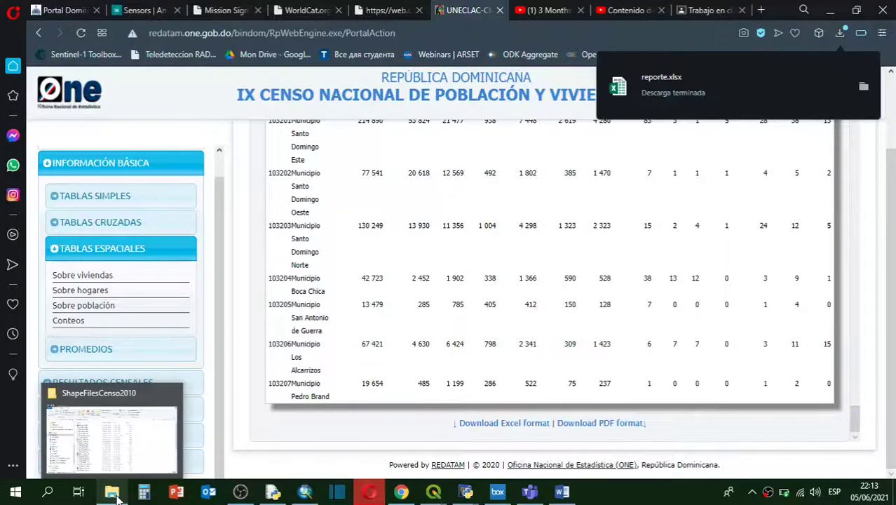
{"action": "left_click", "coordinate": [118, 496]}
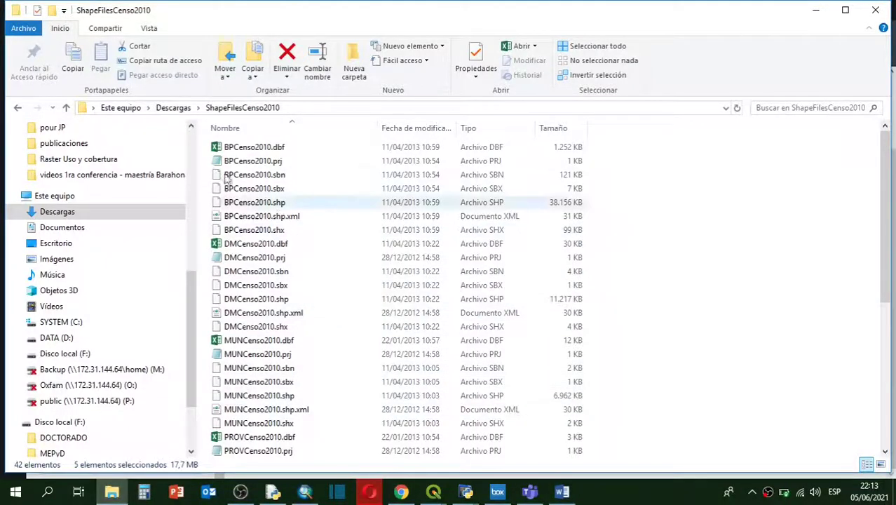
{"action": "left_click", "coordinate": [173, 108]}
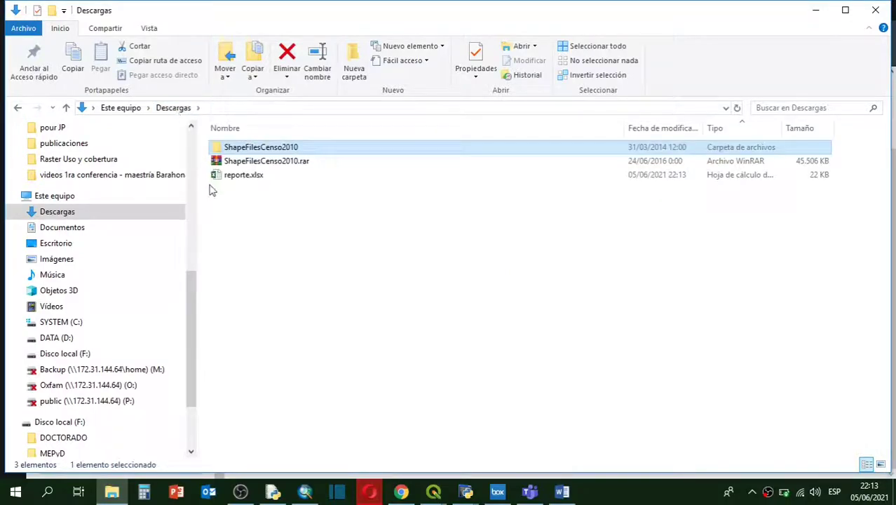
{"action": "left_click", "coordinate": [231, 177]}
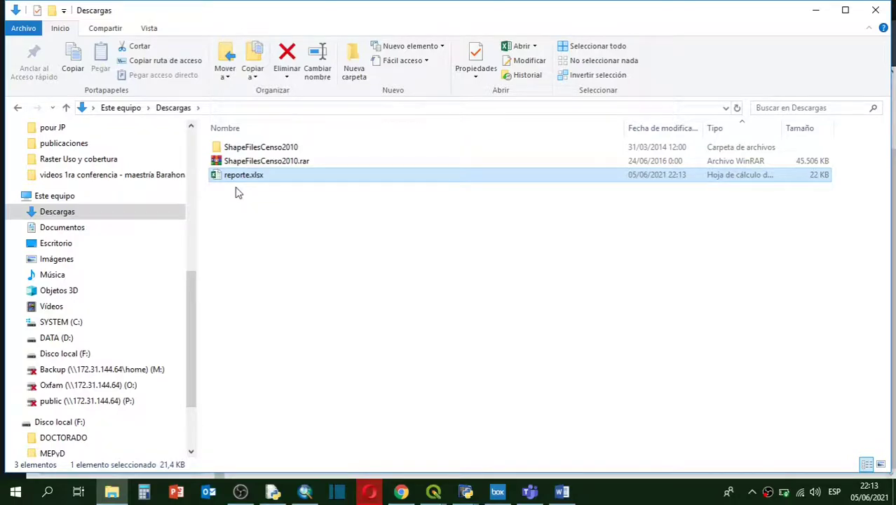
{"action": "double_click", "coordinate": [237, 176]}
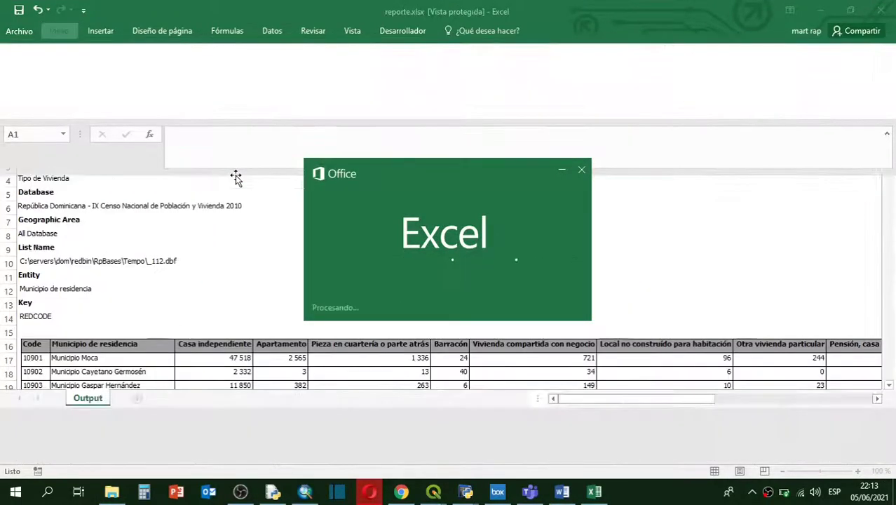
Compare the Code of Municipio Moca in the report with Moca's ENLACE value in the QGIS attribute table, then return to the report.
{"action": "scroll", "coordinate": [82, 185], "scroll_direction": "down", "scroll_amount": 4}
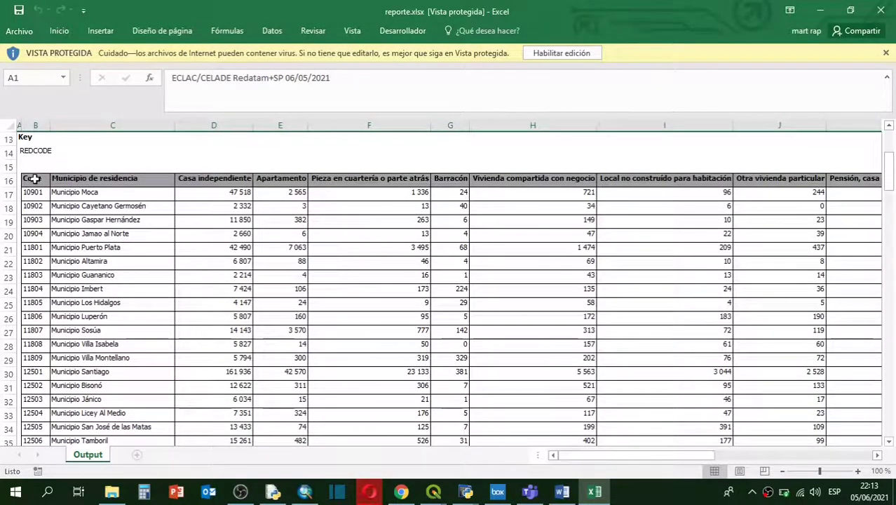
{"action": "left_click", "coordinate": [80, 195]}
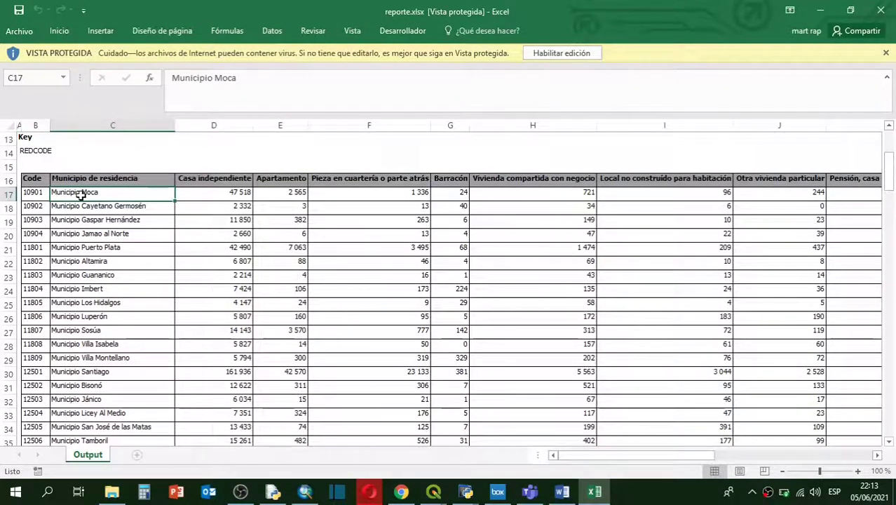
{"action": "left_click", "coordinate": [37, 194]}
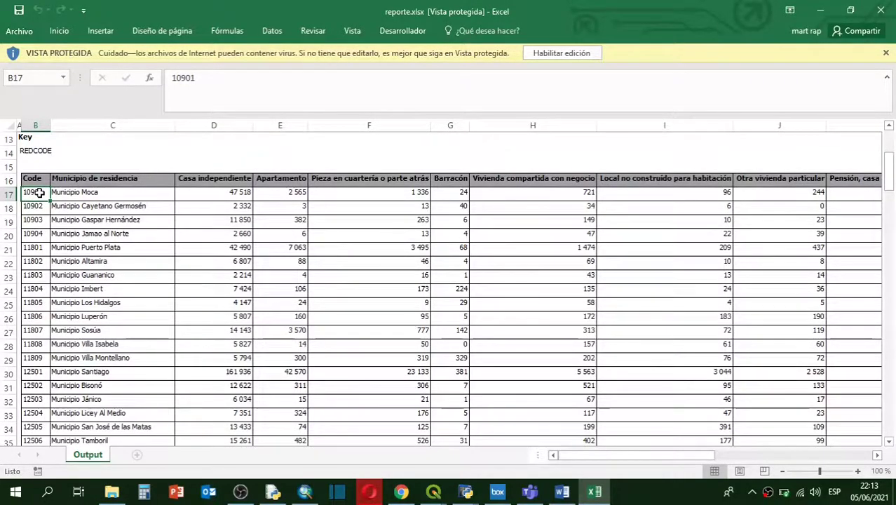
{"action": "left_click", "coordinate": [434, 494]}
{"action": "left_click", "coordinate": [456, 438]}
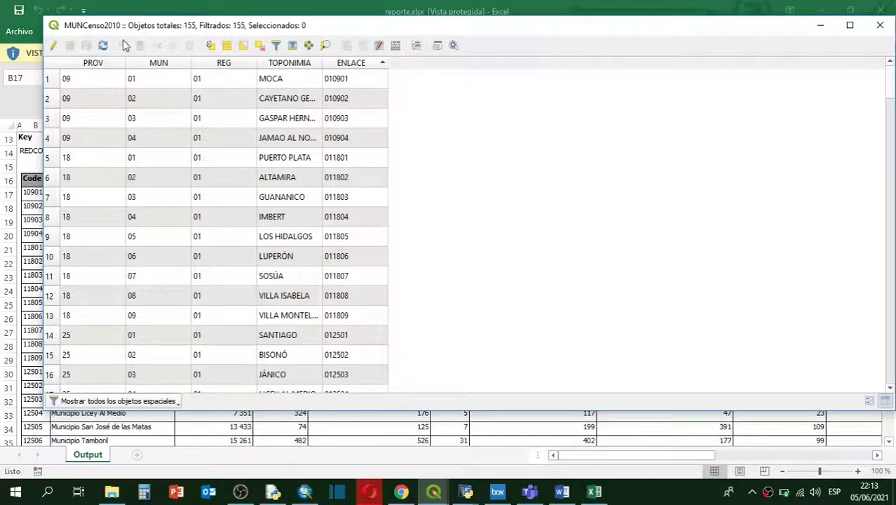
{"action": "left_click", "coordinate": [331, 81]}
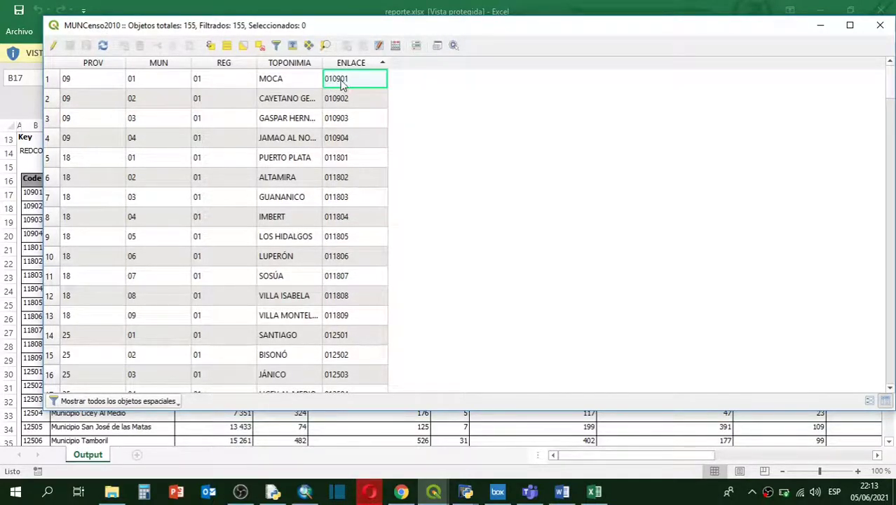
{"action": "left_click", "coordinate": [820, 25]}
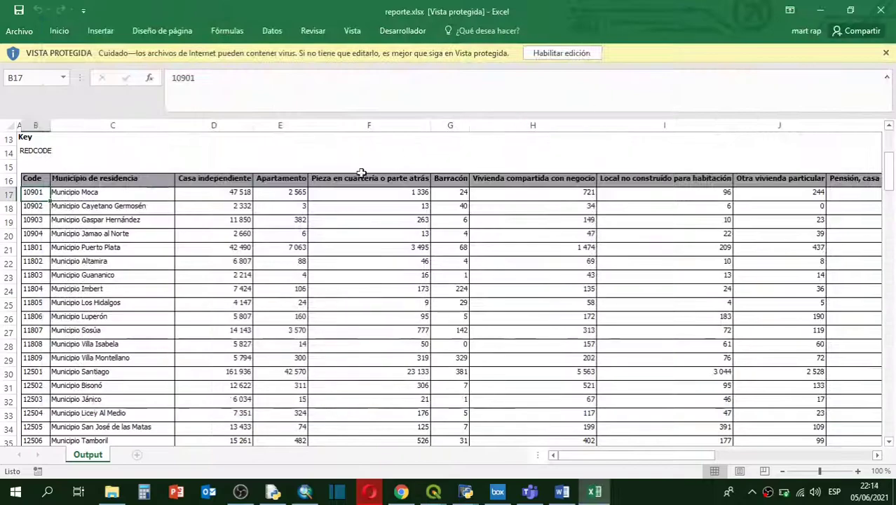
Examine the housing type columns from Casa independiente to Personas sin vivienda and their values for Municipio Moca.
{"action": "left_click", "coordinate": [205, 191]}
{"action": "left_click", "coordinate": [274, 196]}
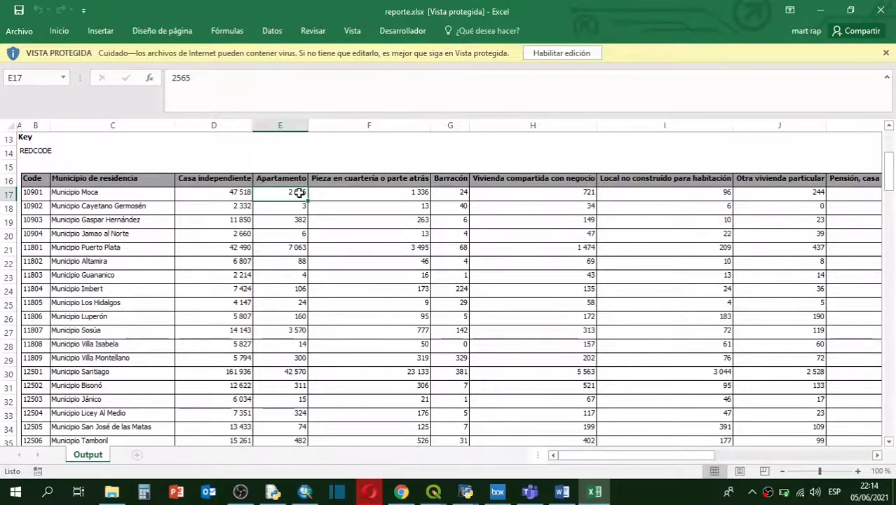
{"action": "left_click_drag", "start_coordinate": [570, 452], "coordinate": [799, 449]}
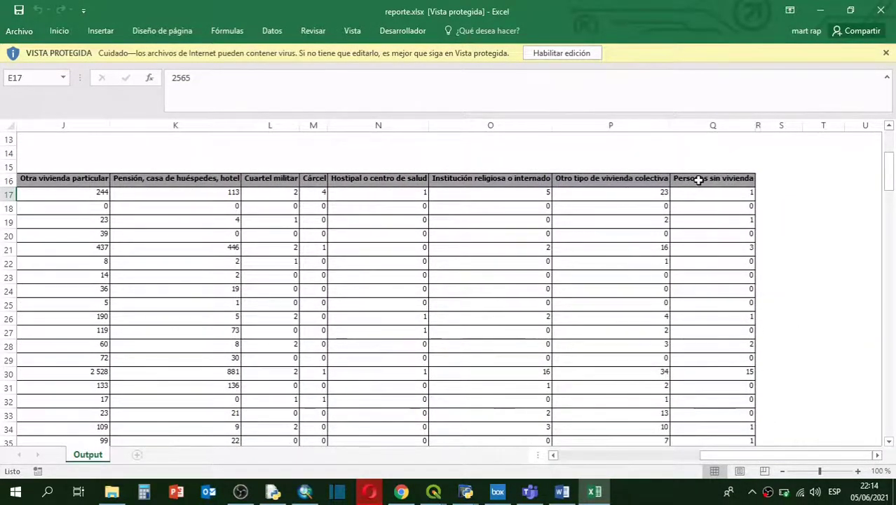
{"action": "left_click", "coordinate": [738, 193]}
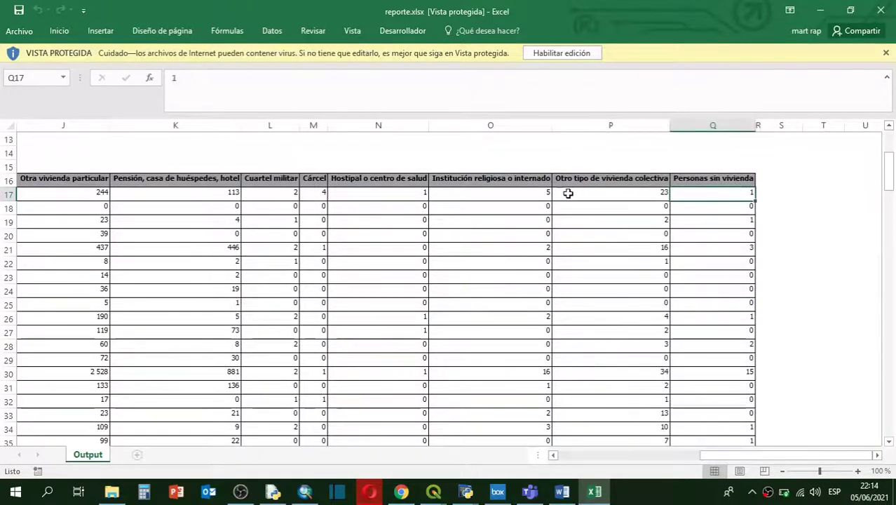
{"action": "left_click", "coordinate": [462, 179]}
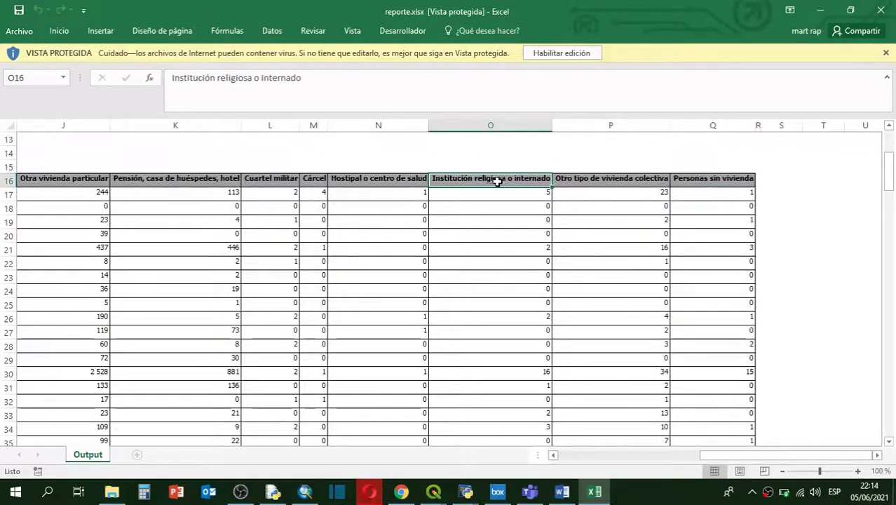
{"action": "left_click", "coordinate": [366, 181]}
{"action": "left_click", "coordinate": [362, 195]}
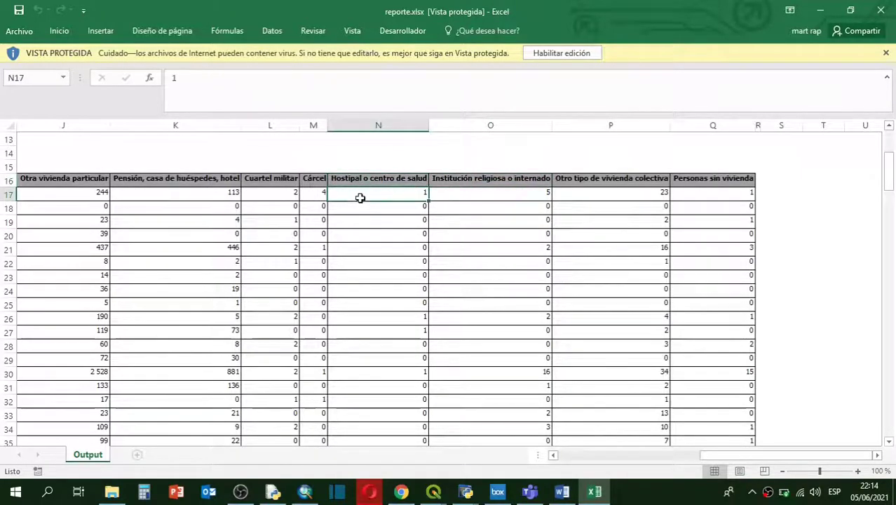
{"action": "left_click", "coordinate": [275, 181]}
{"action": "left_click", "coordinate": [293, 193]}
{"action": "left_click", "coordinate": [317, 182]}
{"action": "left_click", "coordinate": [315, 191]}
{"action": "left_click", "coordinate": [195, 180]}
{"action": "left_click", "coordinate": [195, 191]}
{"action": "left_click_drag", "start_coordinate": [715, 455], "coordinate": [533, 459]}
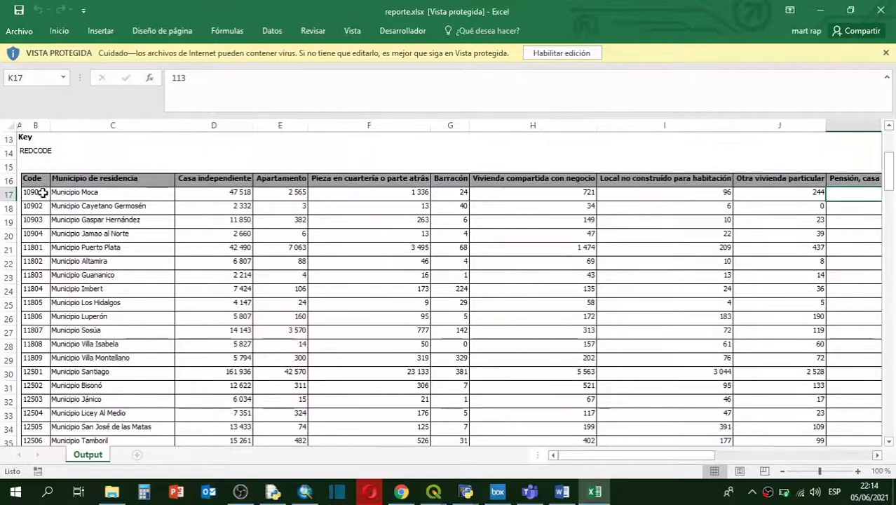
Highlight the block from Code to Otra vivienda particular in rows 16 to 29, and check Municipio Moca's first housing values.
{"action": "left_click_drag", "start_coordinate": [33, 180], "coordinate": [777, 361]}
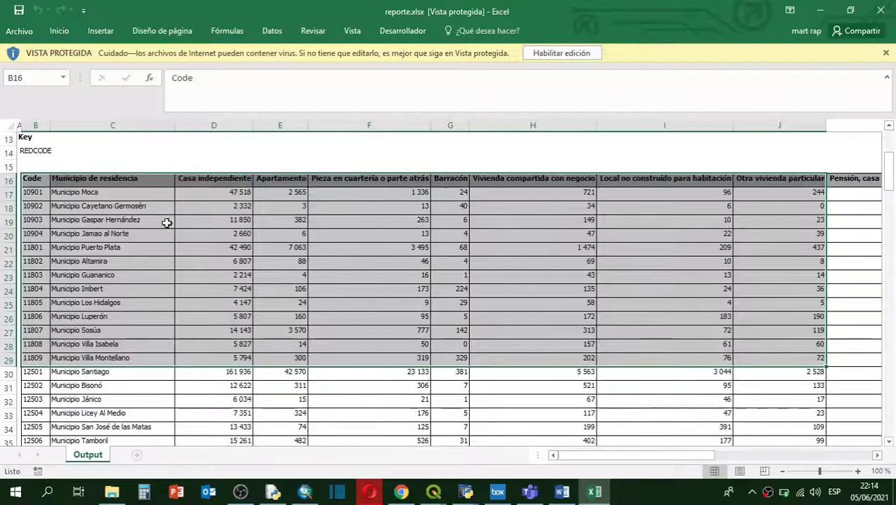
{"action": "left_click", "coordinate": [211, 192]}
{"action": "left_click", "coordinate": [295, 192]}
{"action": "left_click", "coordinate": [370, 192]}
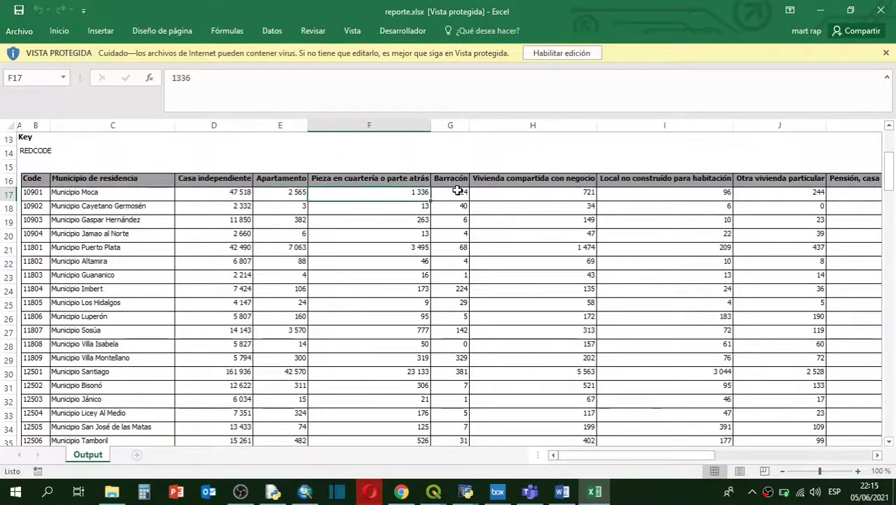
{"action": "left_click", "coordinate": [456, 192]}
{"action": "left_click", "coordinate": [80, 192]}
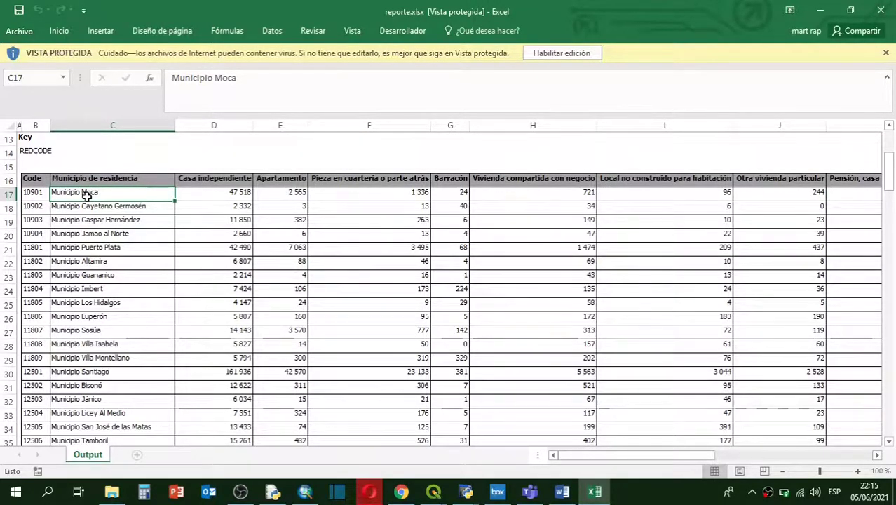
Switch to QGIS, select the MOCA record in the MUNCenso2010 attribute table, and move the table window aside to expose the municipality on the map.
{"action": "left_click", "coordinate": [433, 491]}
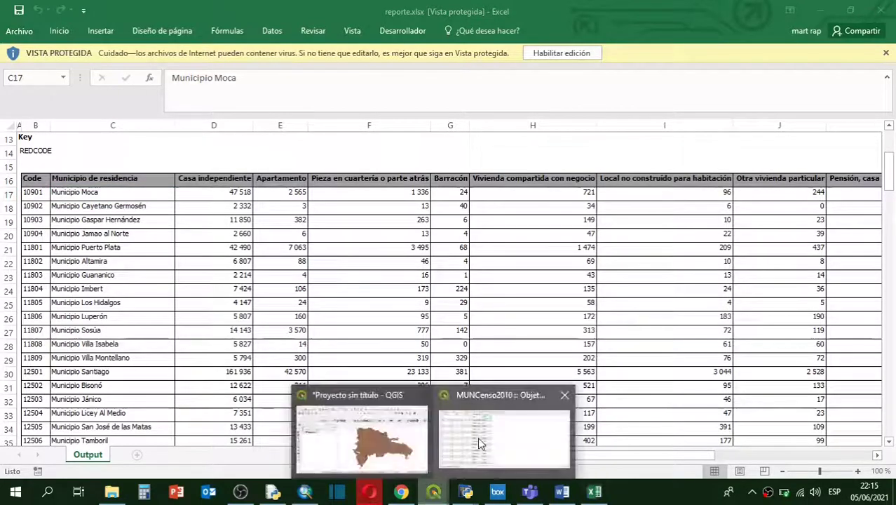
{"action": "left_click", "coordinate": [480, 443]}
{"action": "mouse_move", "coordinate": [433, 491]}
{"action": "left_click", "coordinate": [384, 422]}
{"action": "left_click", "coordinate": [95, 198]}
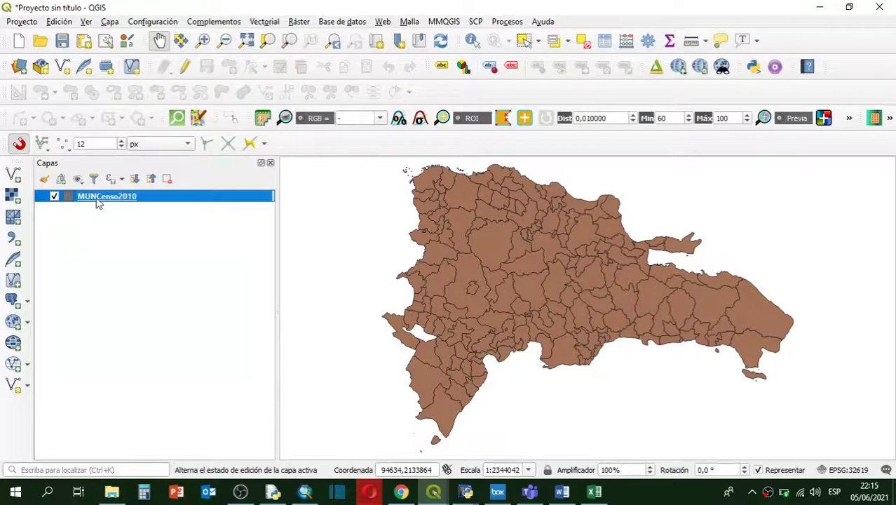
{"action": "left_click", "coordinate": [434, 491]}
{"action": "left_click", "coordinate": [490, 442]}
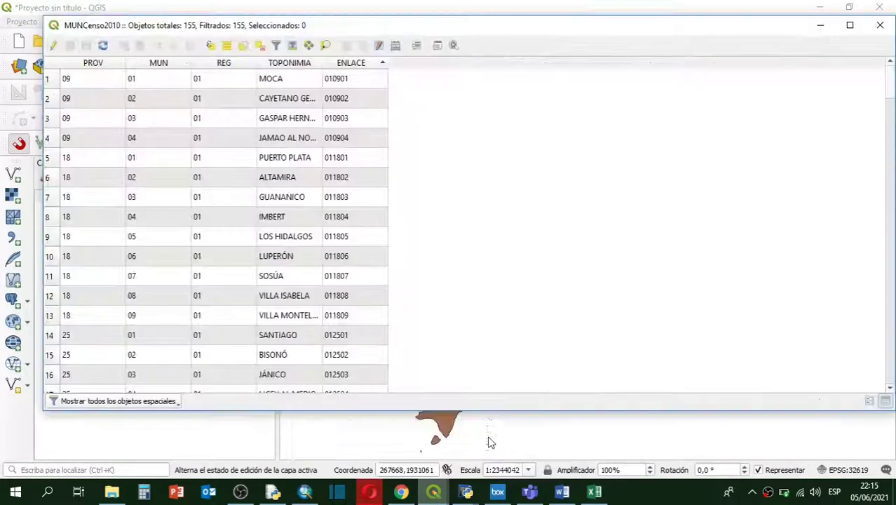
{"action": "left_click", "coordinate": [49, 79]}
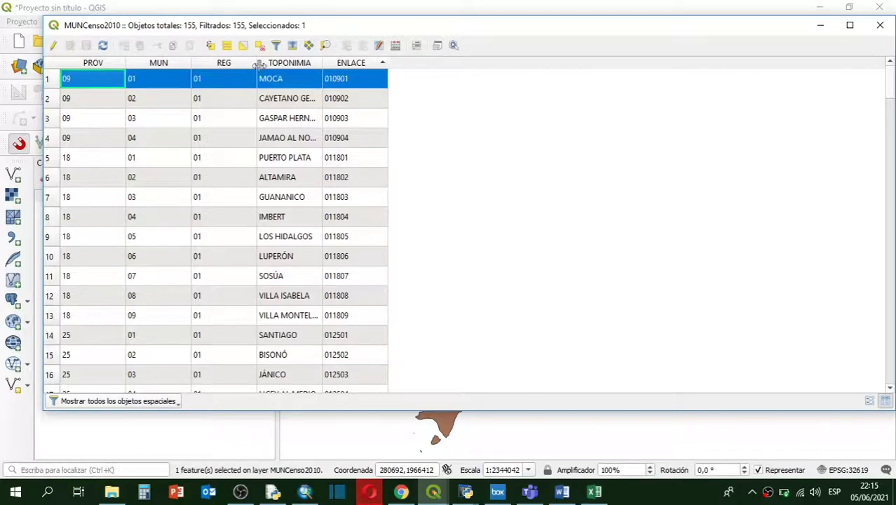
{"action": "left_click_drag", "start_coordinate": [286, 32], "coordinate": [238, 358]}
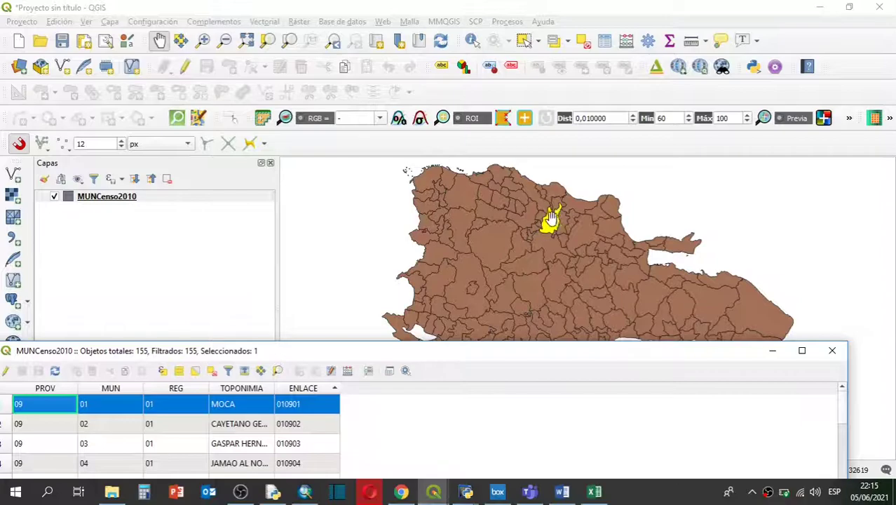
Move the attribute table back over the map, switch to the Excel report and highlight Casa independiente to Local no construido para habitación in rows 16 to 33.
{"action": "left_click_drag", "start_coordinate": [355, 355], "coordinate": [390, 81]}
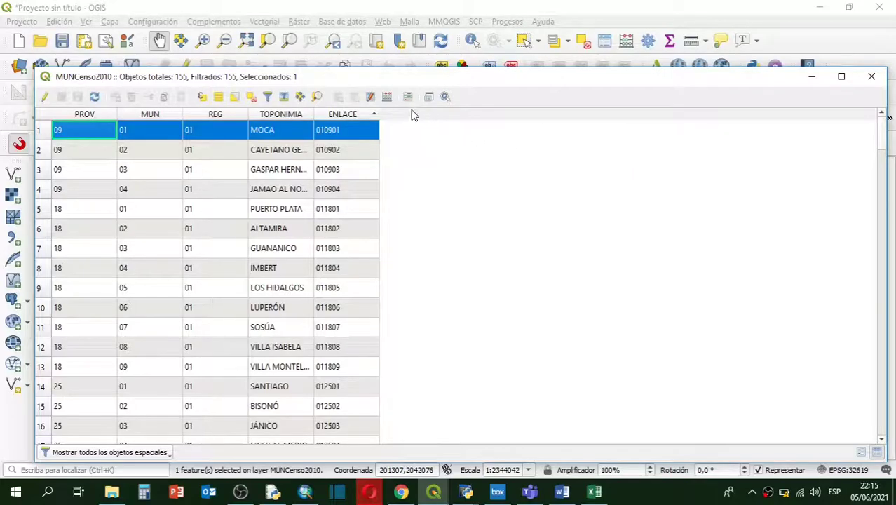
{"action": "left_click_drag", "start_coordinate": [472, 78], "coordinate": [460, 61]}
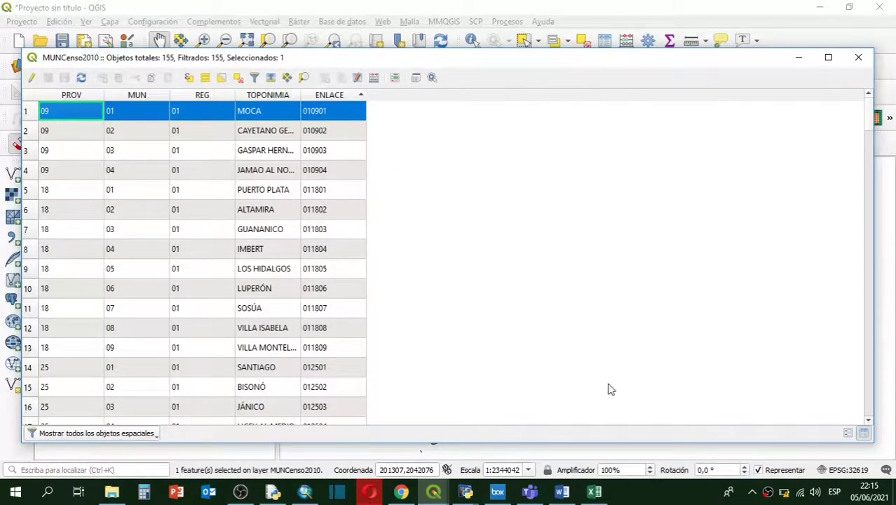
{"action": "left_click", "coordinate": [594, 493]}
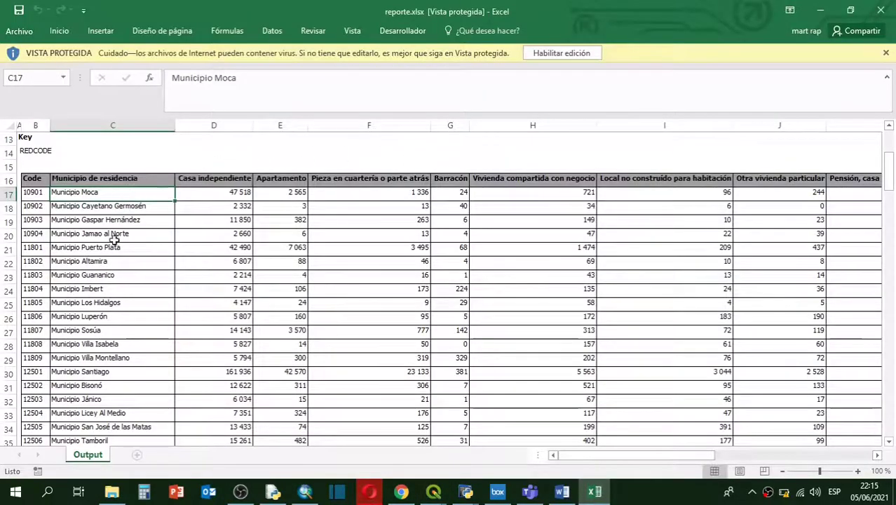
{"action": "left_click_drag", "start_coordinate": [207, 181], "coordinate": [702, 417]}
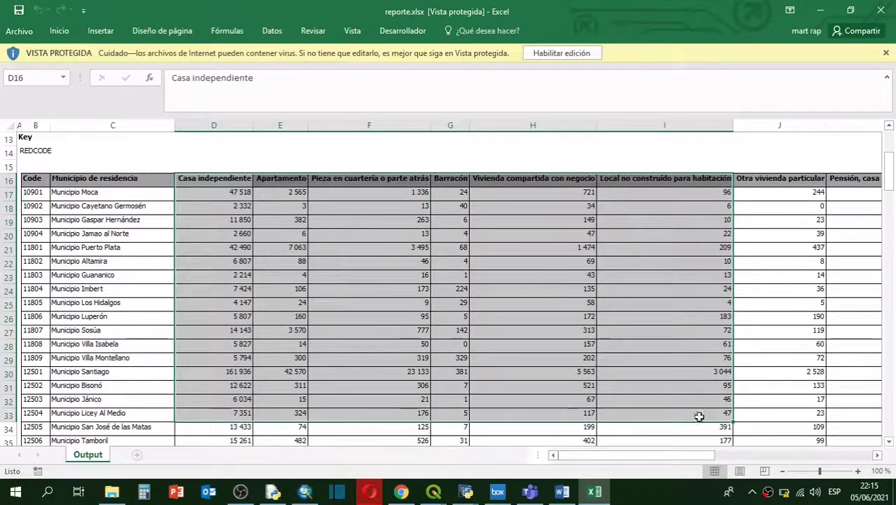
Check the MOCA record in the QGIS attribute table, then return to the Excel report and select Municipio Moca's entire row.
{"action": "left_click", "coordinate": [591, 493]}
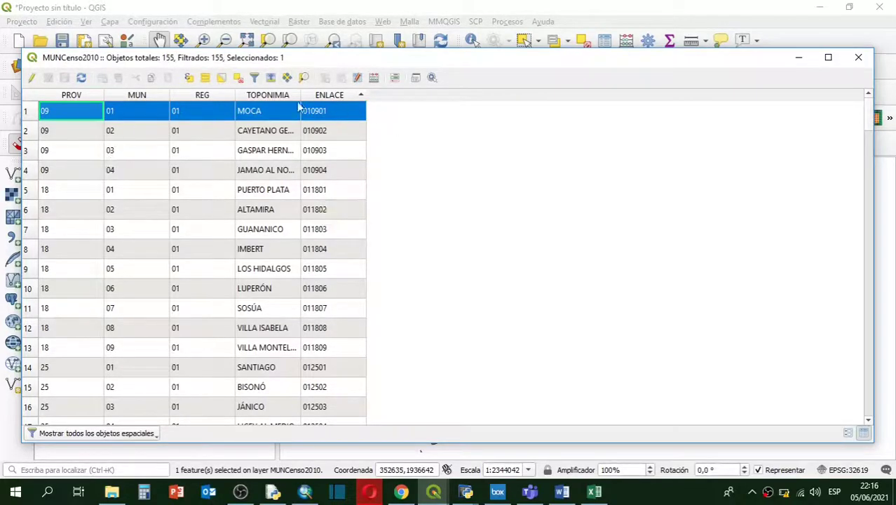
{"action": "left_click", "coordinate": [594, 492]}
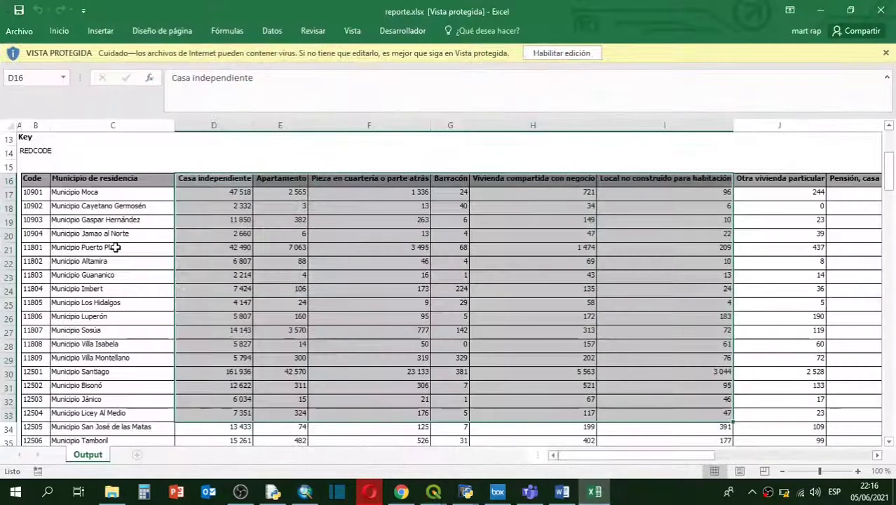
{"action": "left_click", "coordinate": [26, 194]}
{"action": "left_click", "coordinate": [16, 195]}
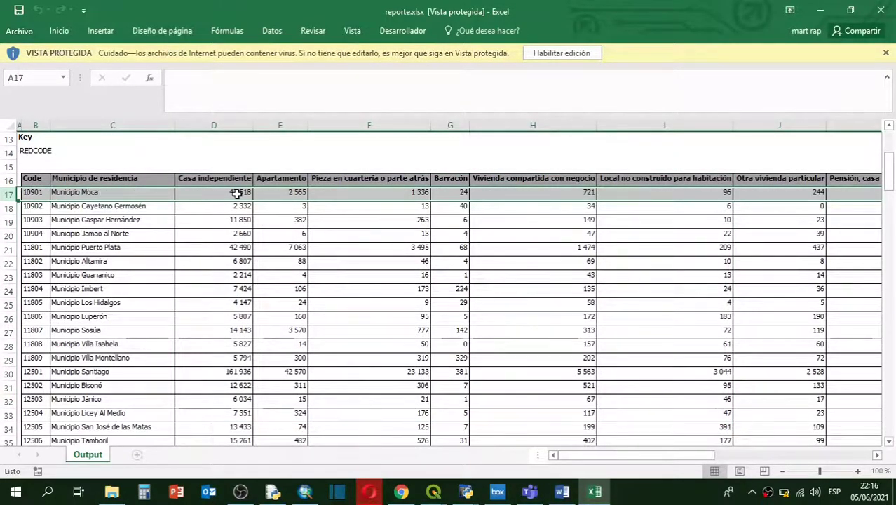
Switch to QGIS to view Moca on the map, restore the attribute table's position, and return to Excel to select Municipio Moca's Code cell.
{"action": "key", "text": "alt+Tab"}
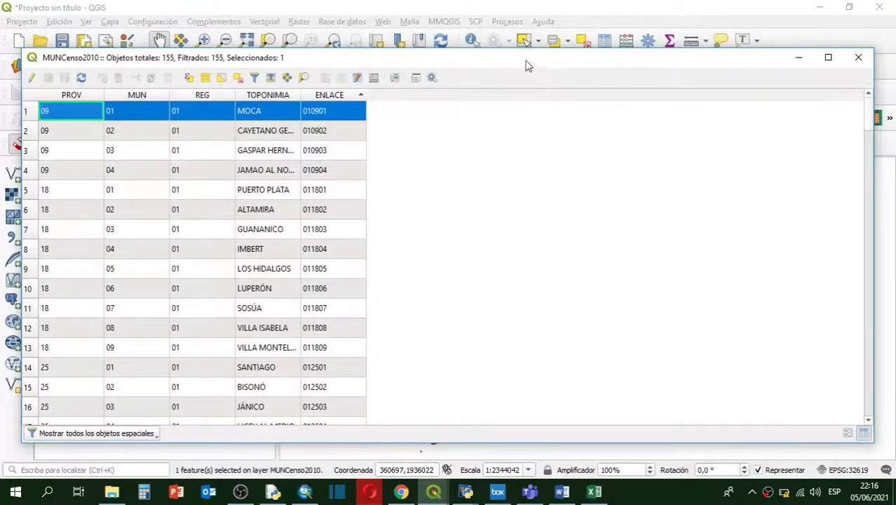
{"action": "left_click_drag", "start_coordinate": [528, 66], "coordinate": [474, 400]}
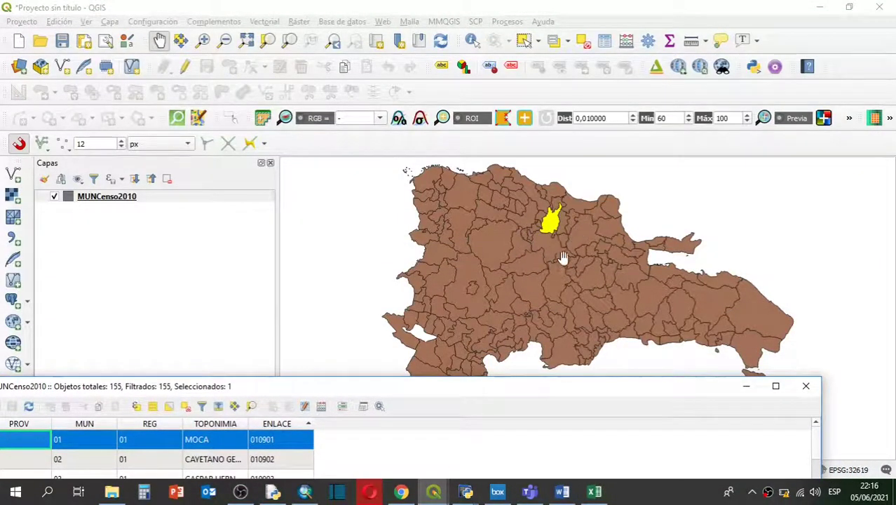
{"action": "left_click_drag", "start_coordinate": [426, 387], "coordinate": [512, 96]}
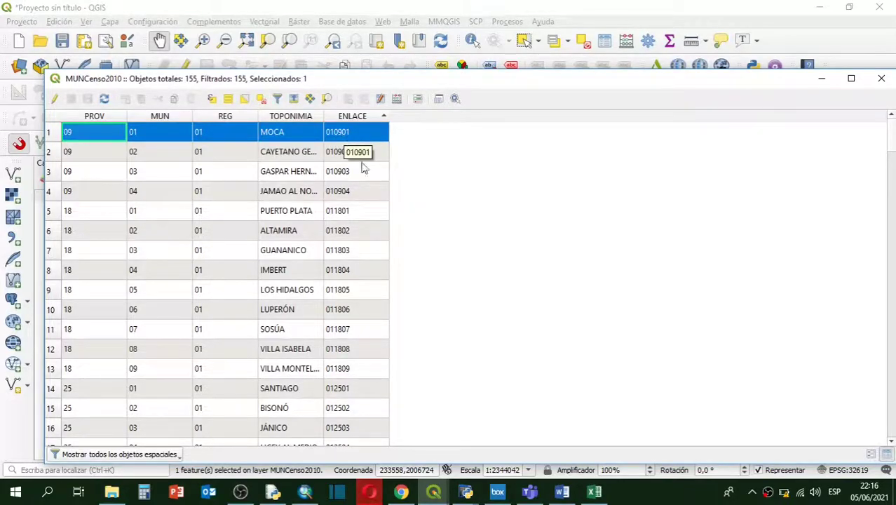
{"action": "left_click", "coordinate": [594, 492]}
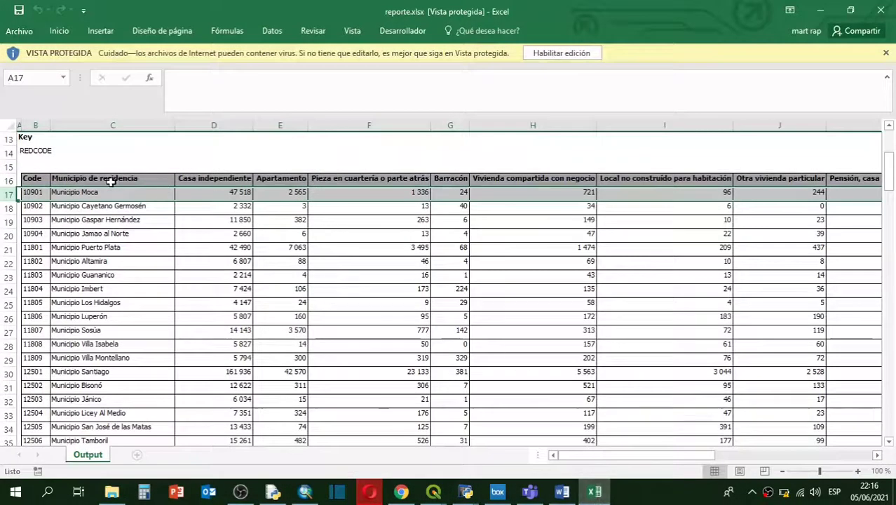
{"action": "left_click", "coordinate": [31, 194]}
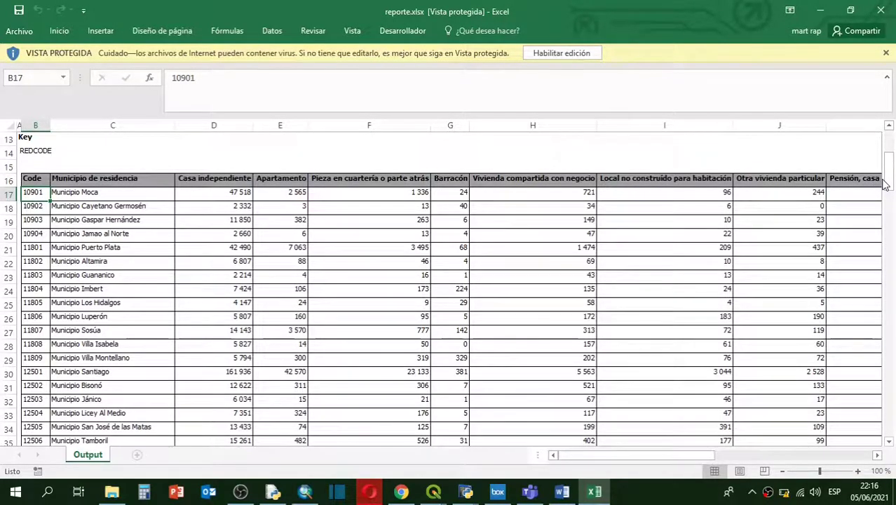
Enable editing of the report and delete rows 1 to 15 with the metadata above the table header.
{"action": "left_click", "coordinate": [559, 57]}
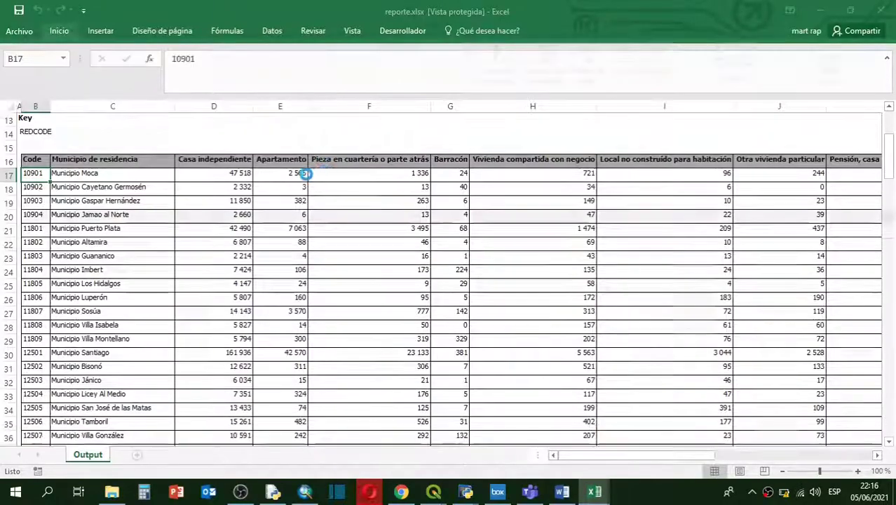
{"action": "scroll", "coordinate": [95, 210], "scroll_direction": "up", "scroll_amount": 2}
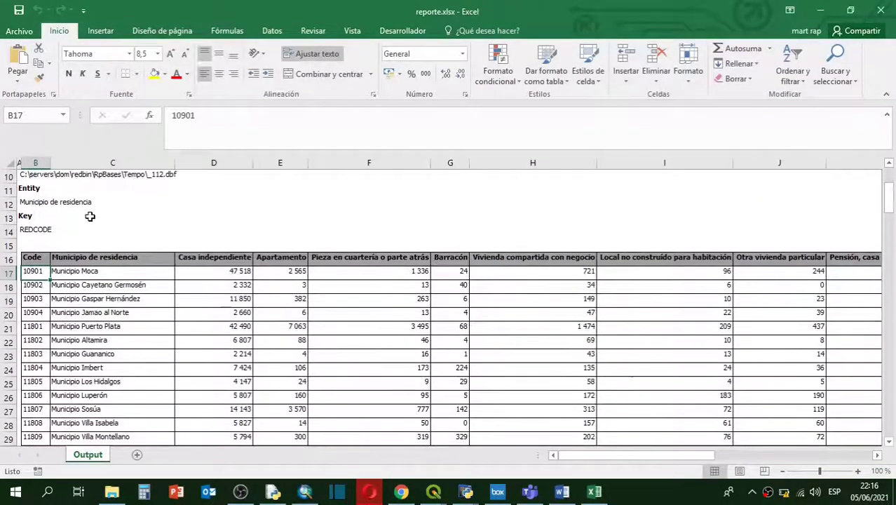
{"action": "scroll", "coordinate": [93, 219], "scroll_direction": "up", "scroll_amount": 2}
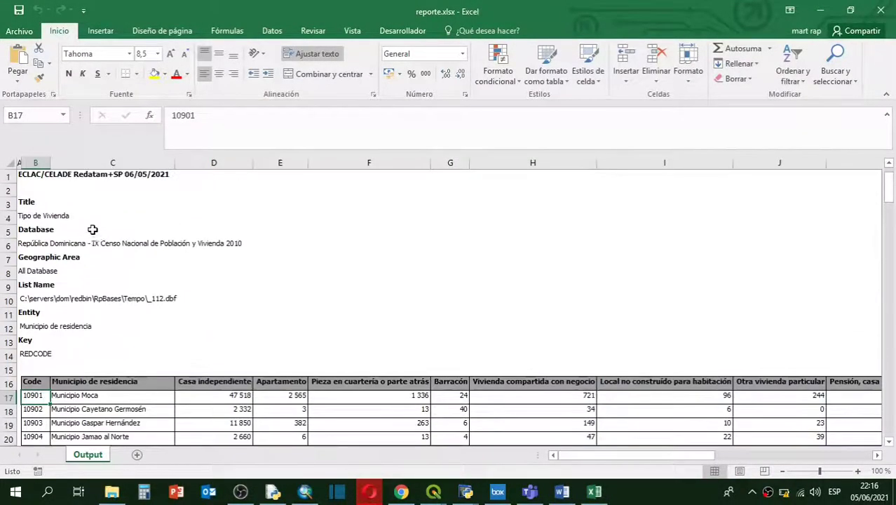
{"action": "left_click", "coordinate": [6, 176]}
{"action": "mouse_move", "coordinate": [5, 176]}
{"action": "left_mouse_down"}
{"action": "mouse_move", "coordinate": [5, 221]}
{"action": "mouse_move", "coordinate": [10, 181]}
{"action": "left_mouse_up"}
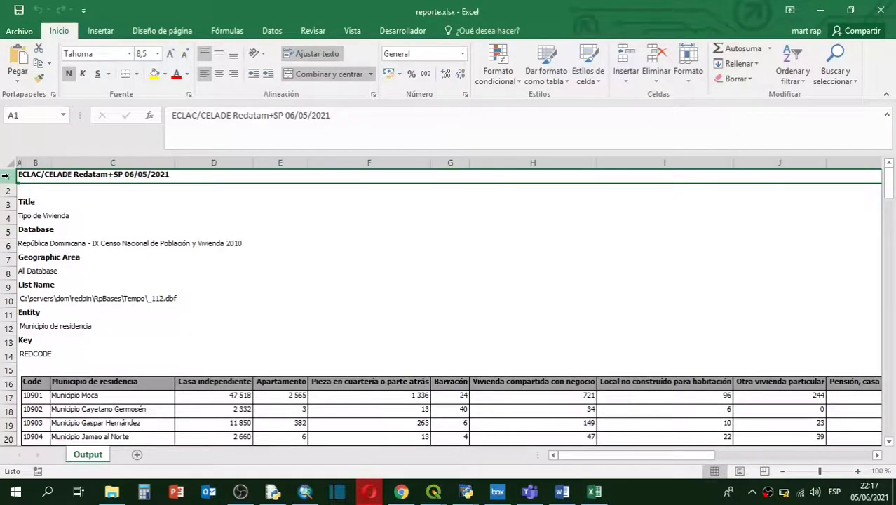
{"action": "mouse_move", "coordinate": [9, 176]}
{"action": "left_mouse_down"}
{"action": "mouse_move", "coordinate": [5, 193]}
{"action": "mouse_move", "coordinate": [6, 178]}
{"action": "left_mouse_up"}
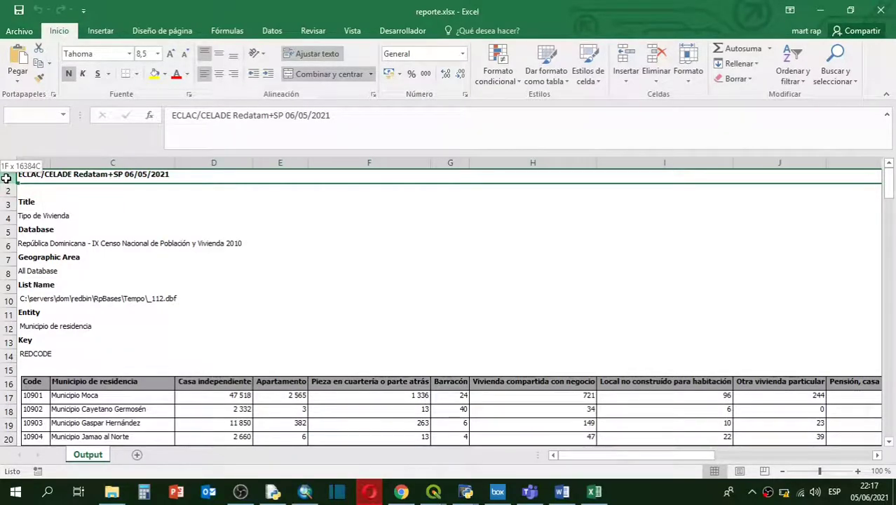
{"action": "left_click_drag", "start_coordinate": [6, 179], "coordinate": [10, 375]}
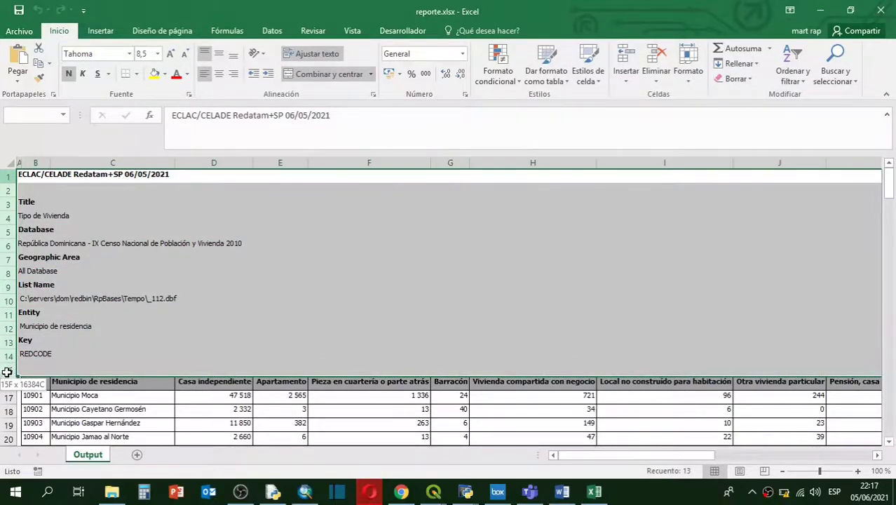
{"action": "left_click_drag", "start_coordinate": [4, 370], "coordinate": [2, 369]}
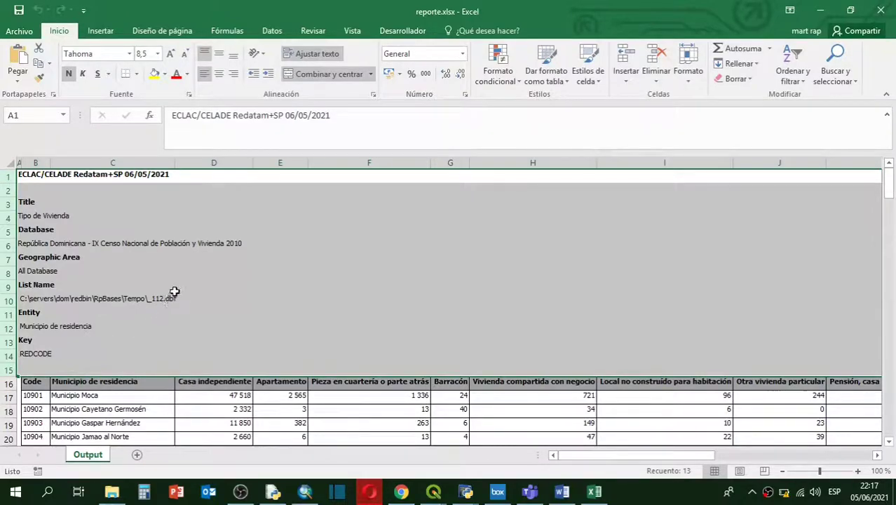
{"action": "right_click", "coordinate": [5, 217]}
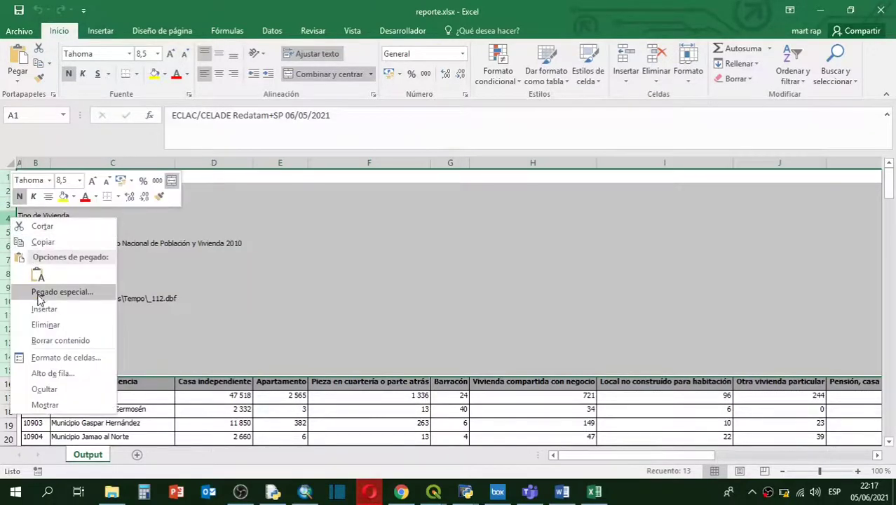
{"action": "left_click", "coordinate": [47, 326]}
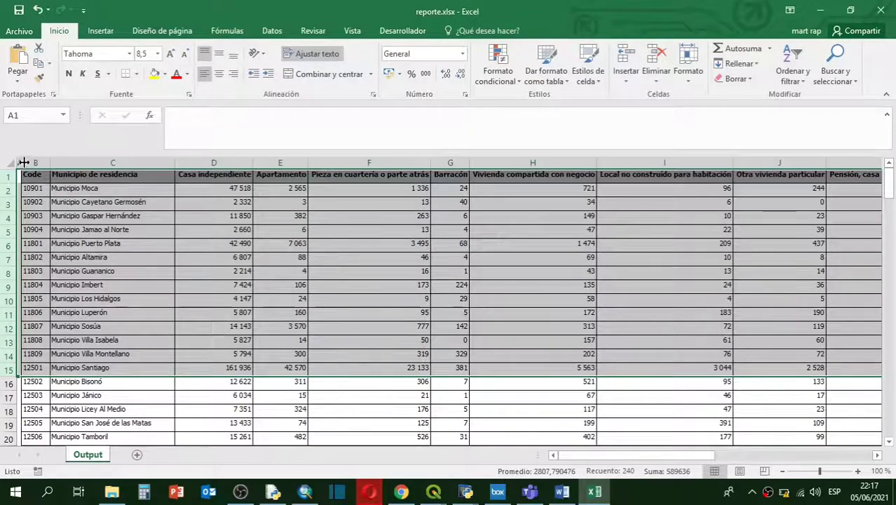
Widen the empty column A beside the Code column and check Municipio Moca's code in cell B2.
{"action": "left_click_drag", "start_coordinate": [24, 162], "coordinate": [121, 162]}
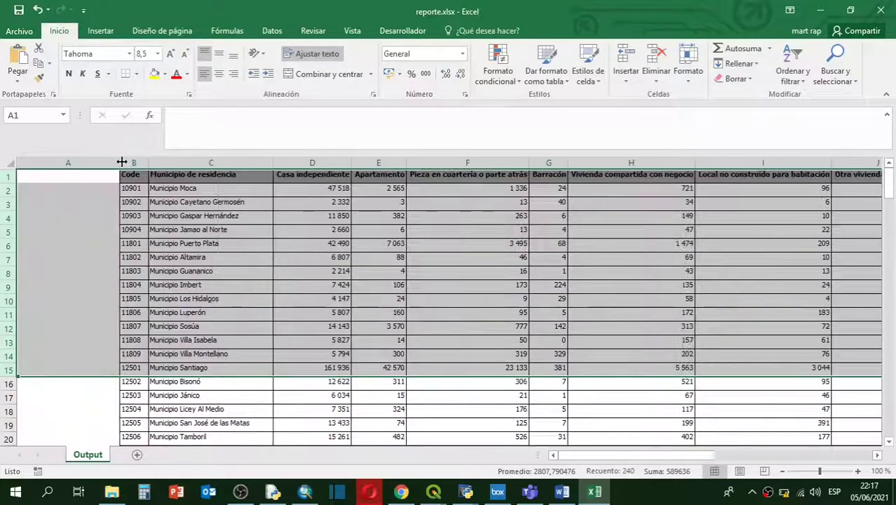
{"action": "left_click", "coordinate": [72, 190]}
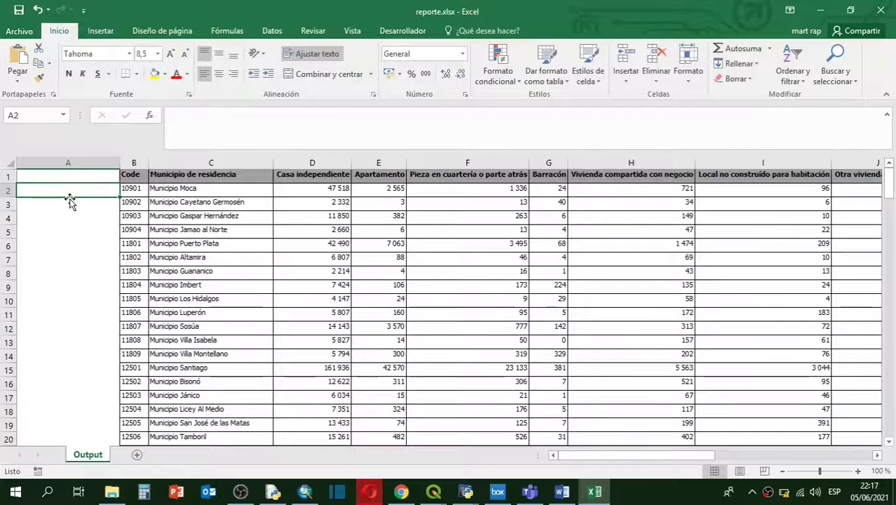
{"action": "left_click", "coordinate": [134, 191]}
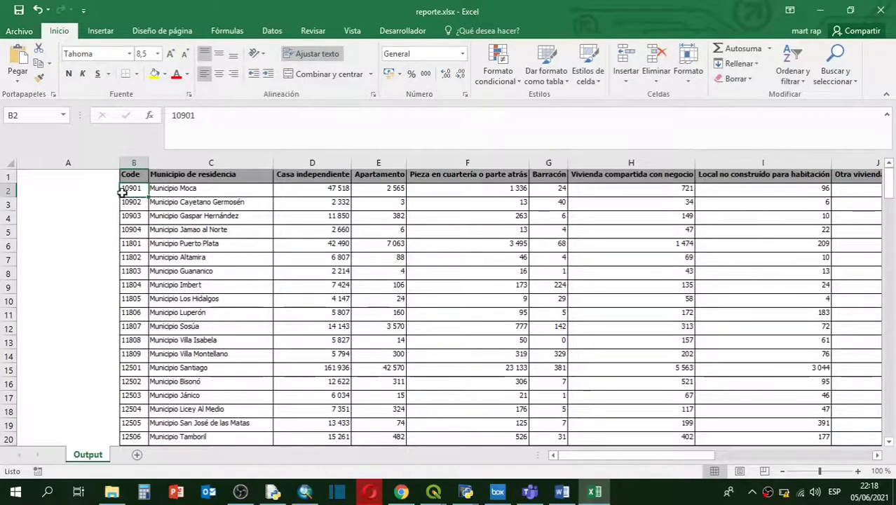
Switch to the MUNCenso2010 attribute table in QGIS, dismiss the battery notice, and select Moca's ENLACE value for inspection.
{"action": "left_click", "coordinate": [433, 495]}
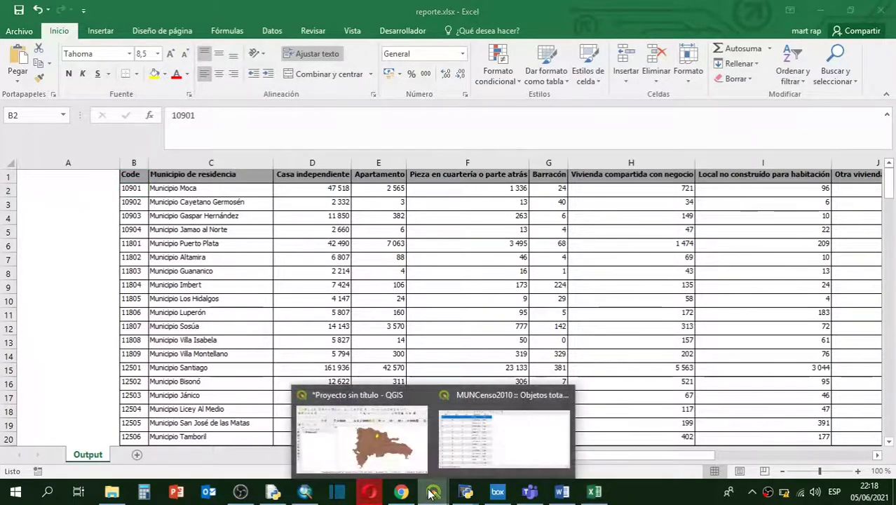
{"action": "left_click", "coordinate": [361, 439]}
{"action": "mouse_move", "coordinate": [433, 495]}
{"action": "left_click", "coordinate": [463, 444]}
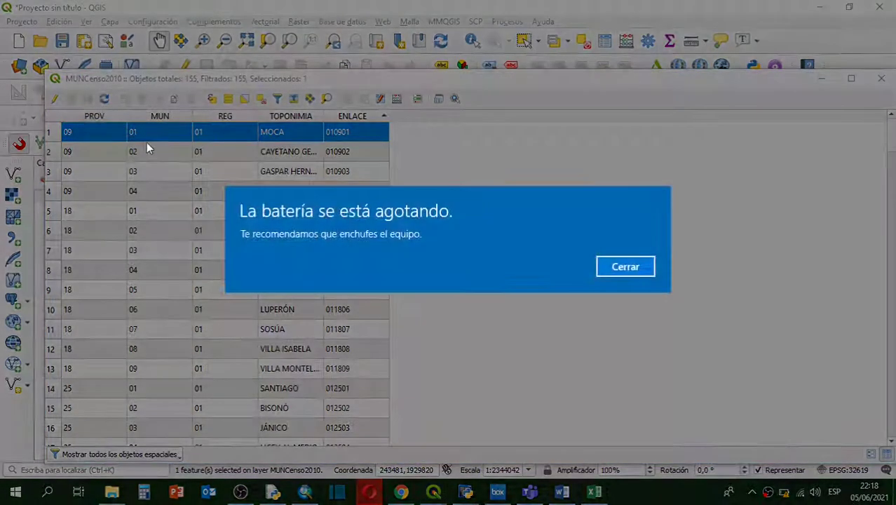
{"action": "left_click", "coordinate": [622, 268]}
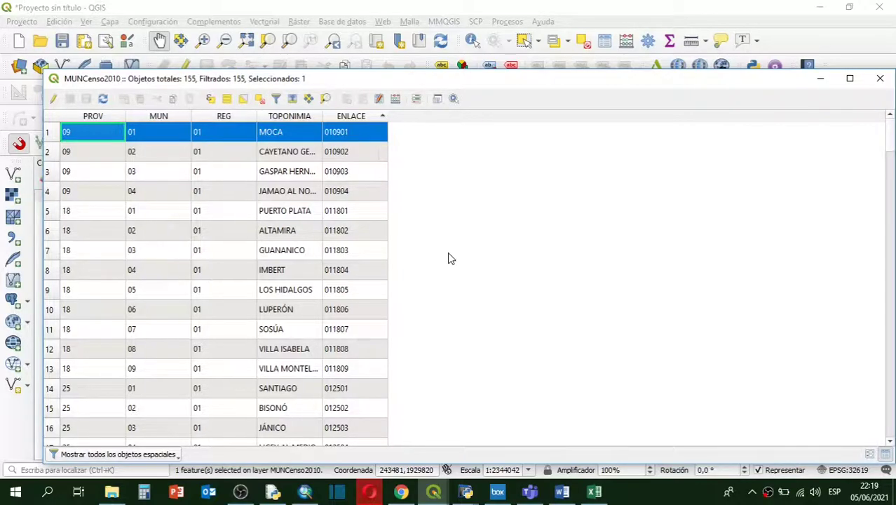
{"action": "left_click", "coordinate": [328, 138]}
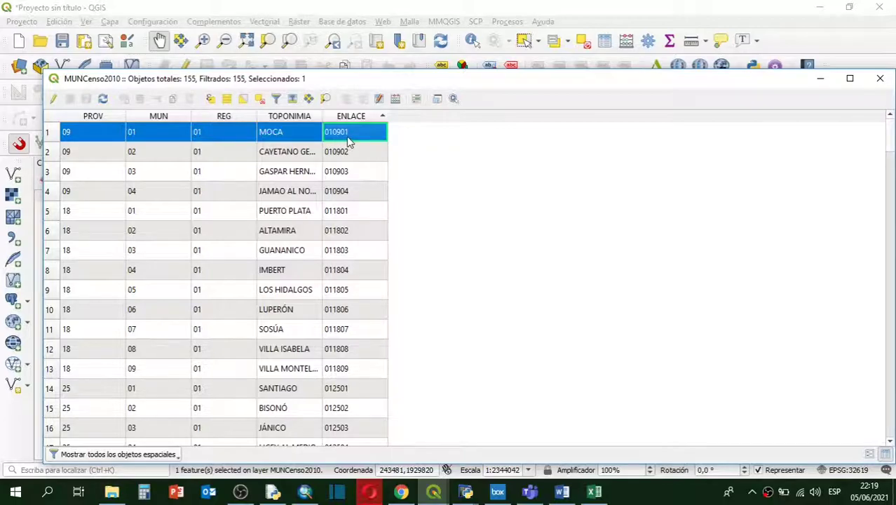
Compare the Code format in the Excel report with the ENLACE format in the QGIS attribute table, then return to the report.
{"action": "left_click", "coordinate": [595, 492]}
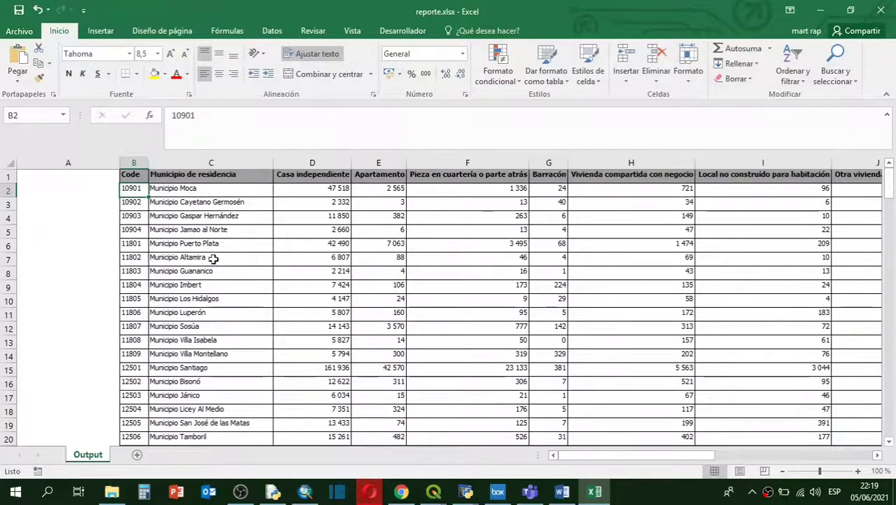
{"action": "mouse_move", "coordinate": [434, 490]}
{"action": "left_click", "coordinate": [508, 424]}
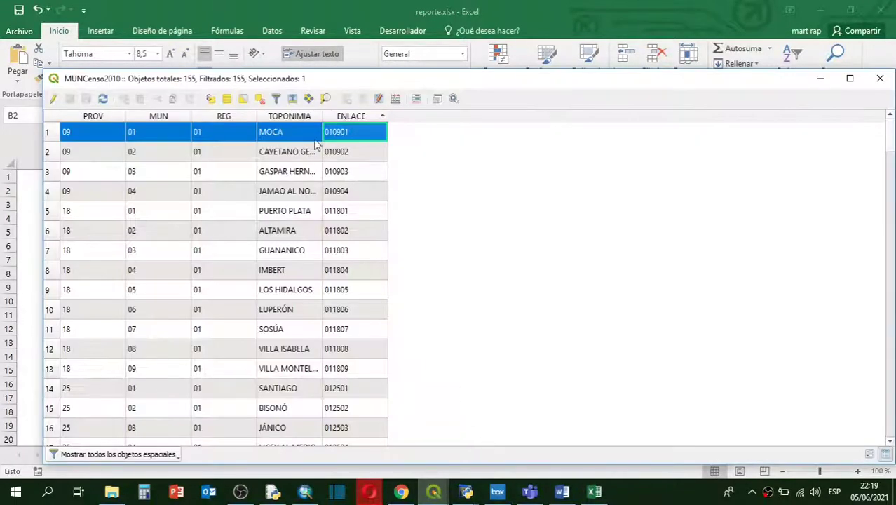
{"action": "left_click", "coordinate": [594, 491]}
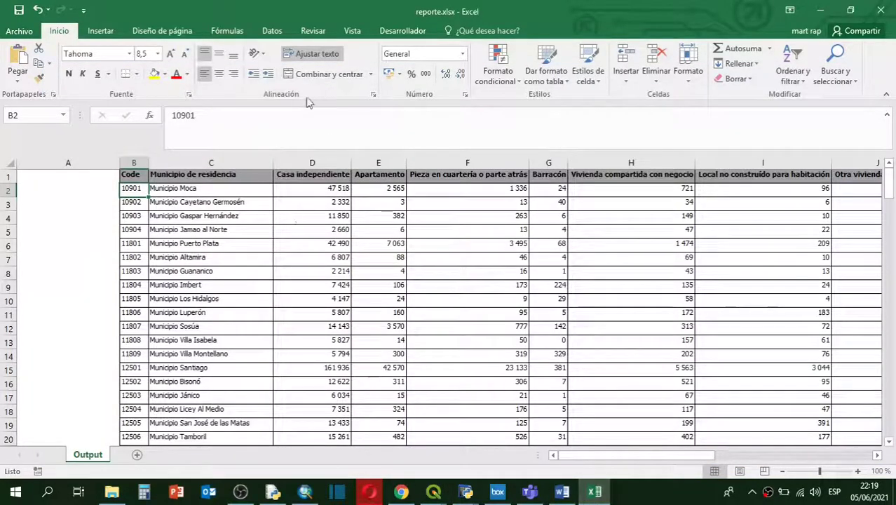
Enter the header "enlace" in cell A1 above the empty column beside Code.
{"action": "left_click", "coordinate": [57, 176]}
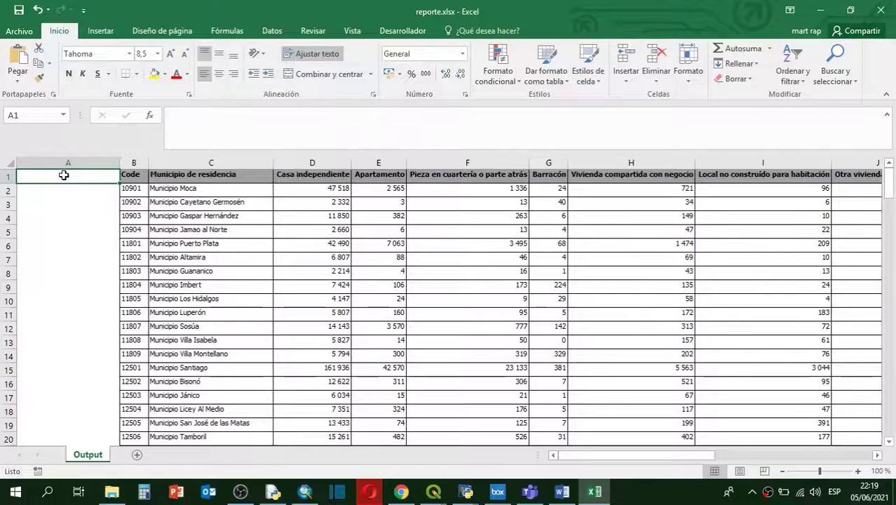
{"action": "type", "text": "enlace"}
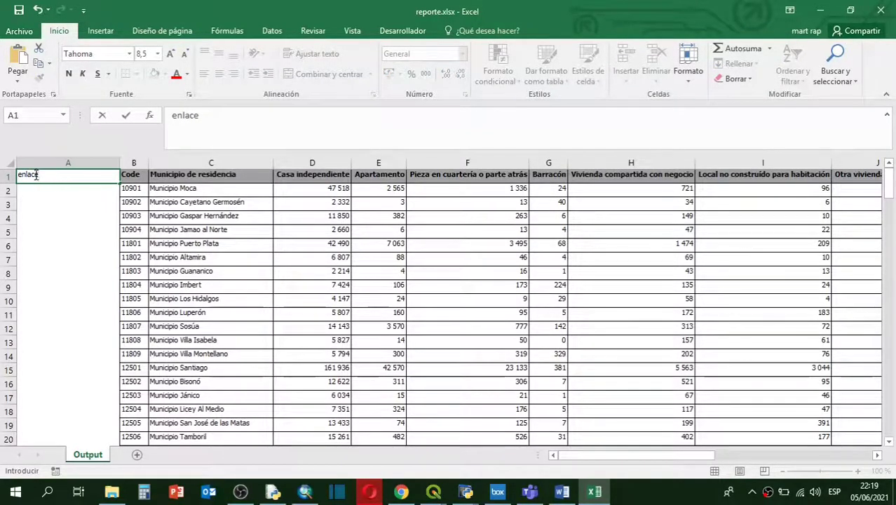
{"action": "left_click", "coordinate": [47, 189]}
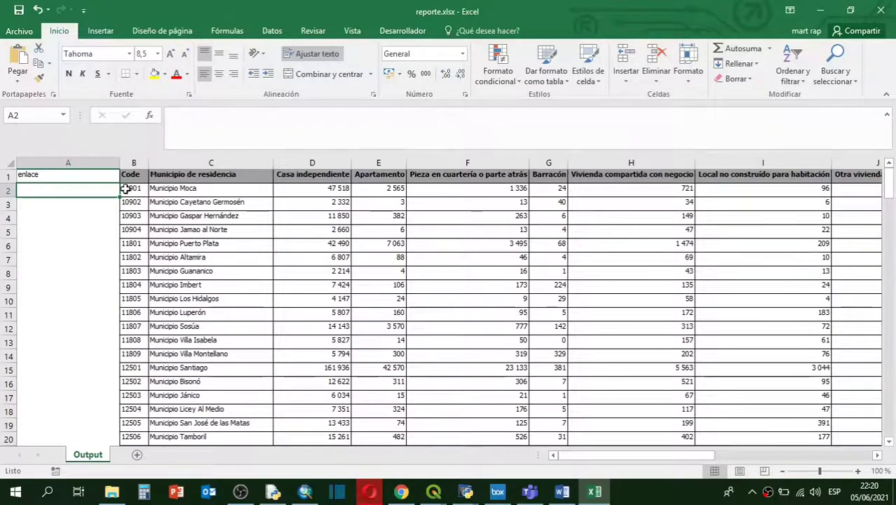
{"action": "double_click", "coordinate": [58, 189]}
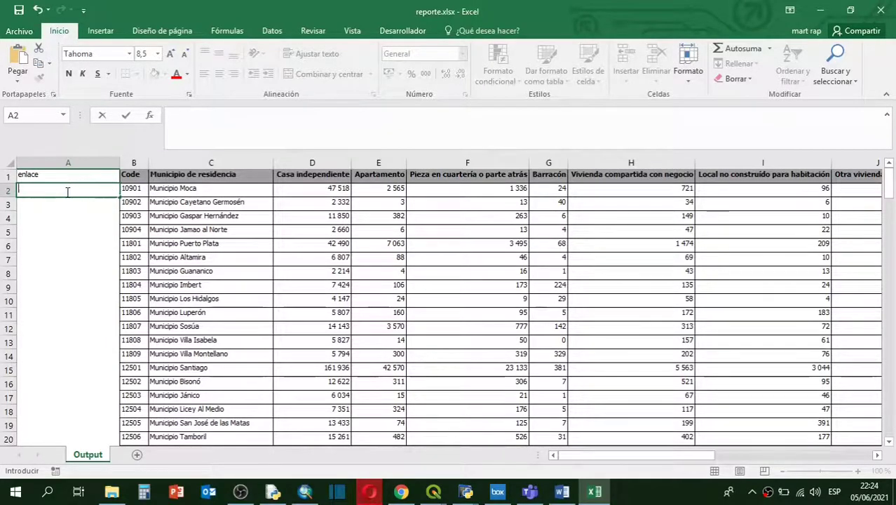
Examine the municipality codes in the Code column, from the first rows to the end of the table, for their number of digits.
{"action": "left_click", "coordinate": [133, 187]}
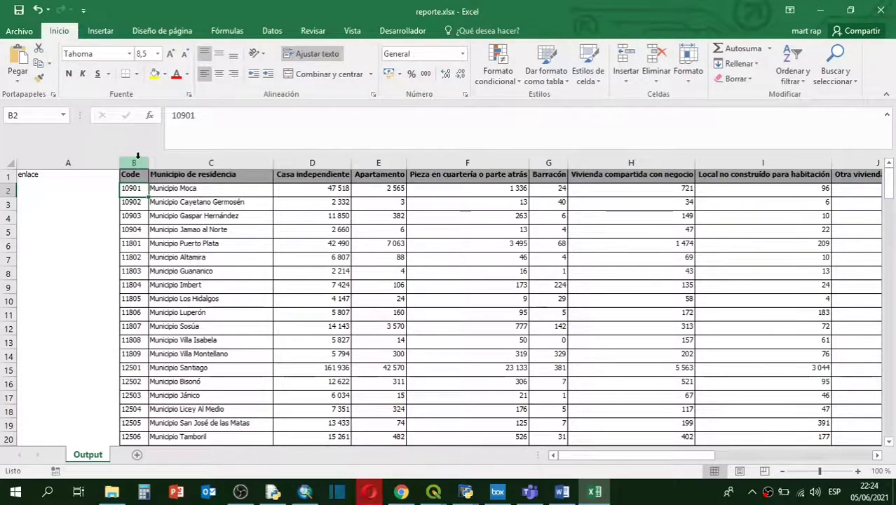
{"action": "left_click", "coordinate": [138, 157]}
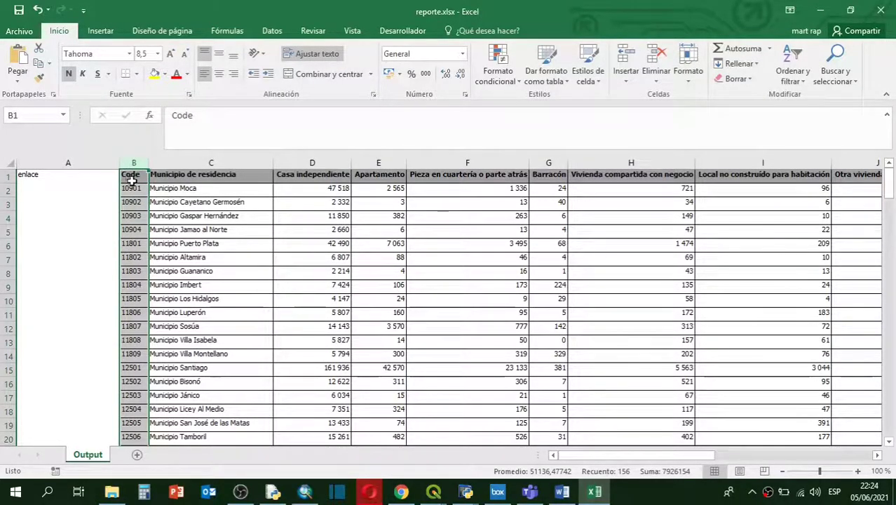
{"action": "left_click", "coordinate": [127, 189]}
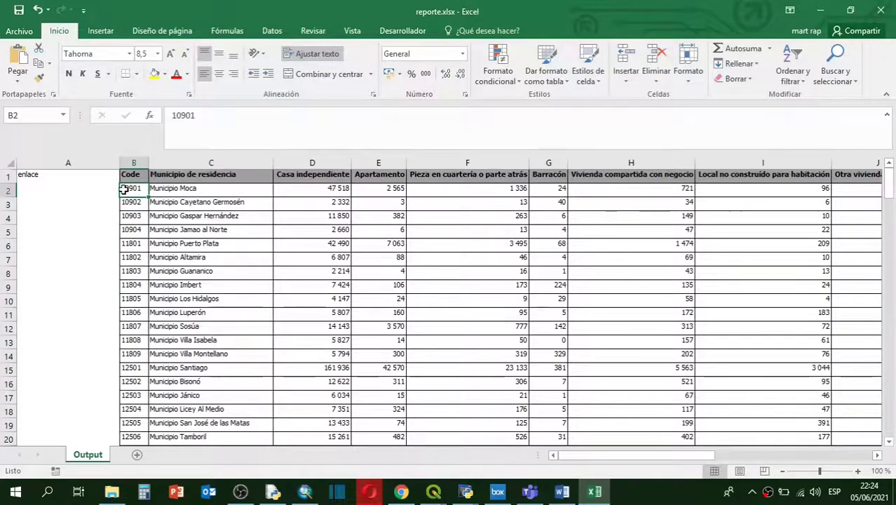
{"action": "left_click", "coordinate": [126, 216]}
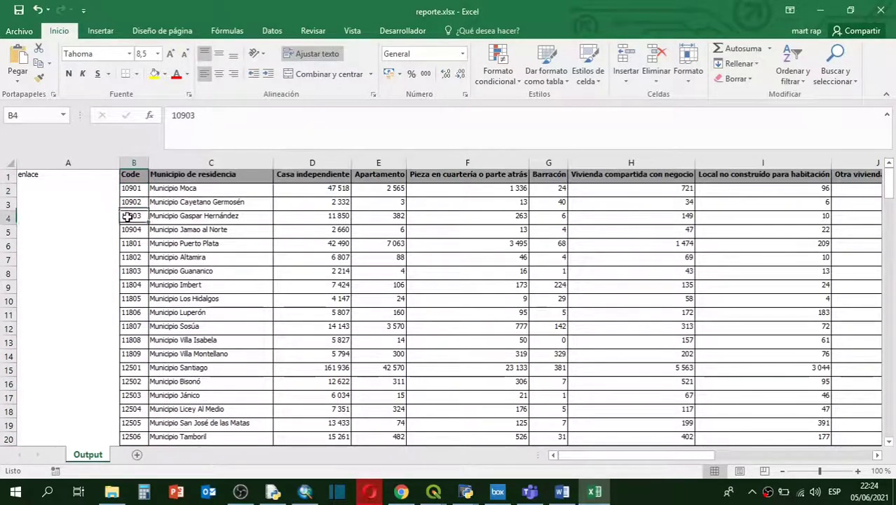
{"action": "left_click", "coordinate": [130, 230]}
{"action": "left_click", "coordinate": [132, 244]}
{"action": "left_click", "coordinate": [131, 257]}
{"action": "left_click", "coordinate": [133, 271]}
{"action": "scroll", "coordinate": [133, 295], "scroll_direction": "down", "scroll_amount": 20}
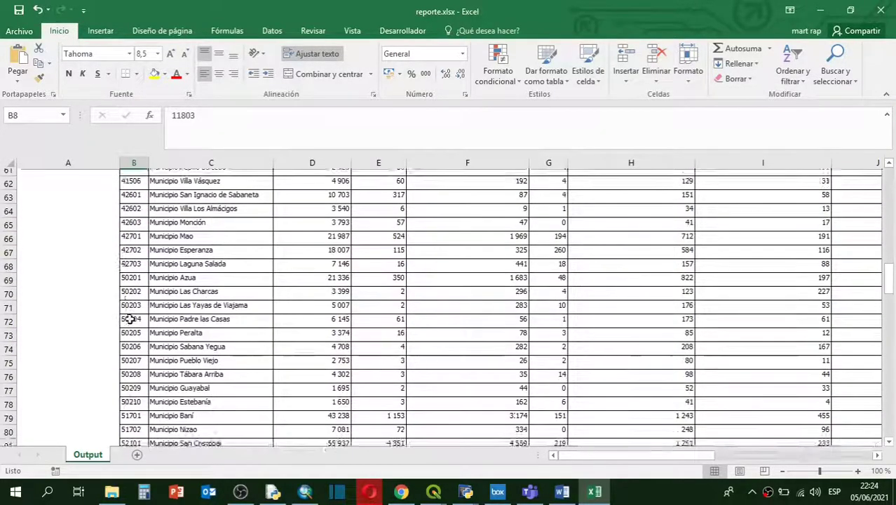
{"action": "scroll", "coordinate": [139, 313], "scroll_direction": "down", "scroll_amount": 12}
{"action": "scroll", "coordinate": [140, 295], "scroll_direction": "up", "scroll_amount": 17}
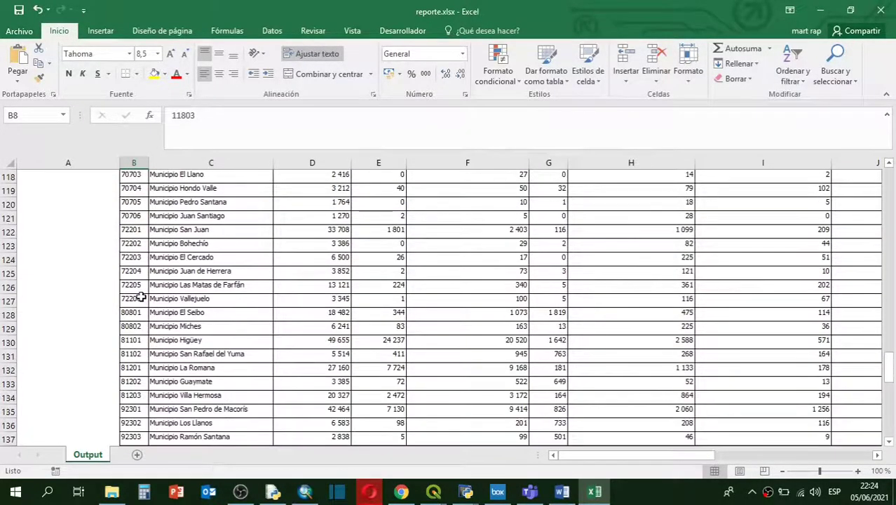
{"action": "scroll", "coordinate": [141, 293], "scroll_direction": "up", "scroll_amount": 20}
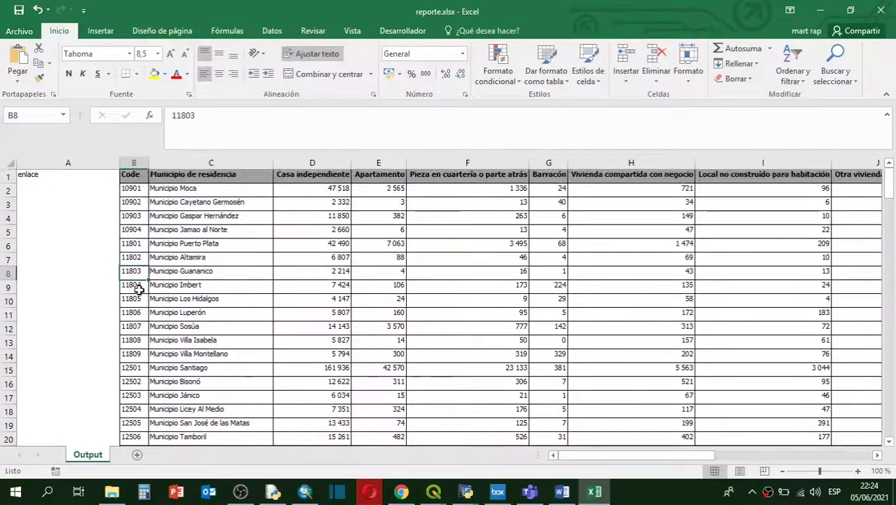
Enter the formula =TEXTO(B2;"000000") in cell A2 to convert Municipio Moca's code to six-digit text.
{"action": "left_click", "coordinate": [51, 189]}
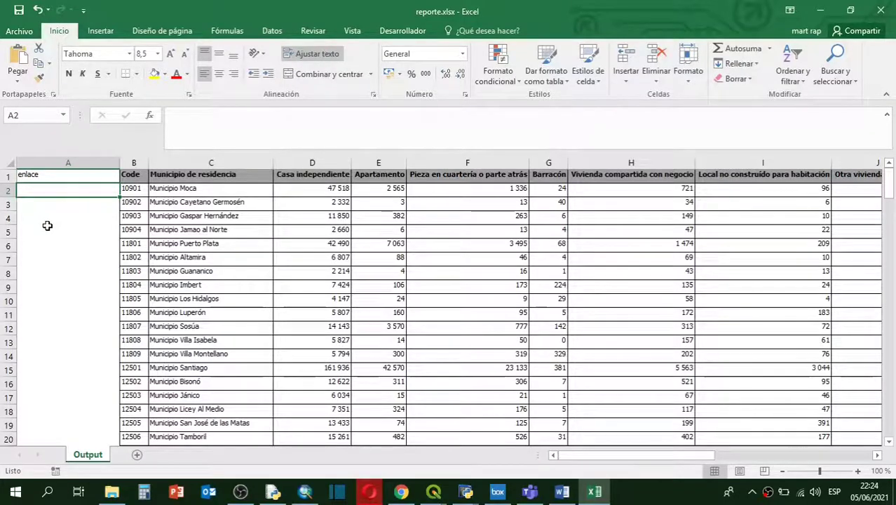
{"action": "type", "text": "="}
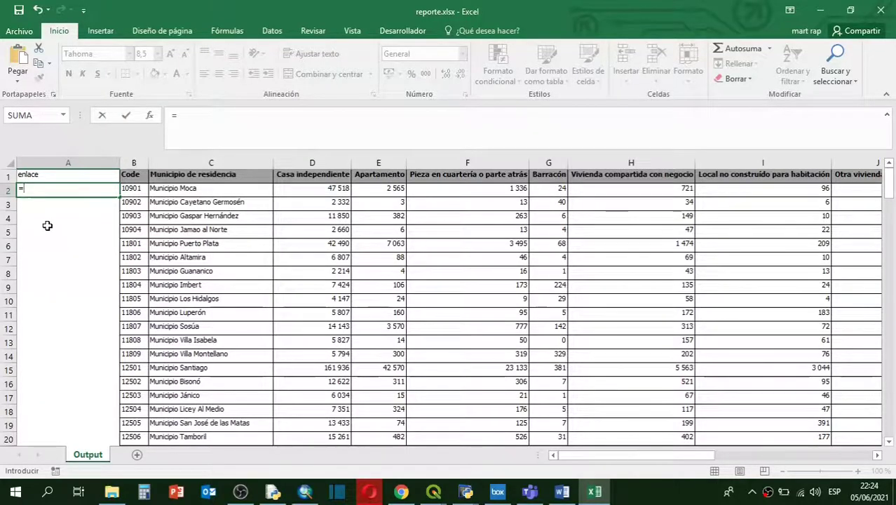
{"action": "type", "text": "TEX"}
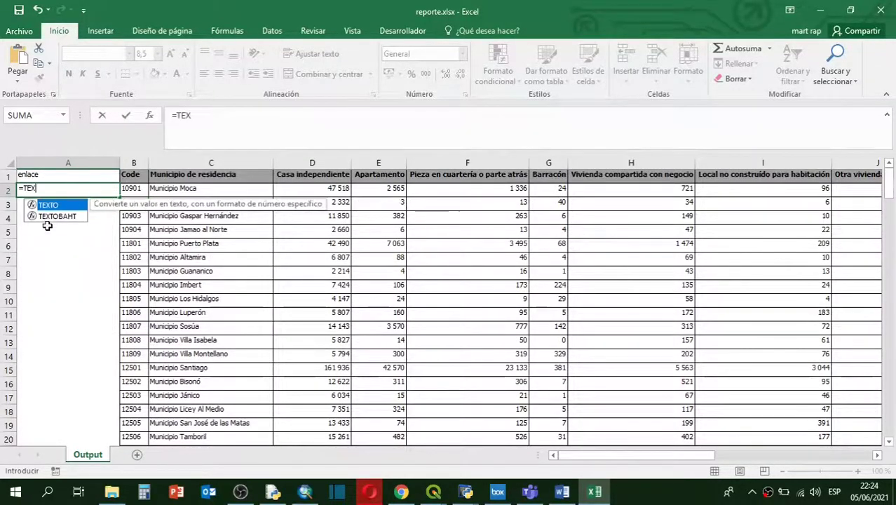
{"action": "type", "text": "TO"}
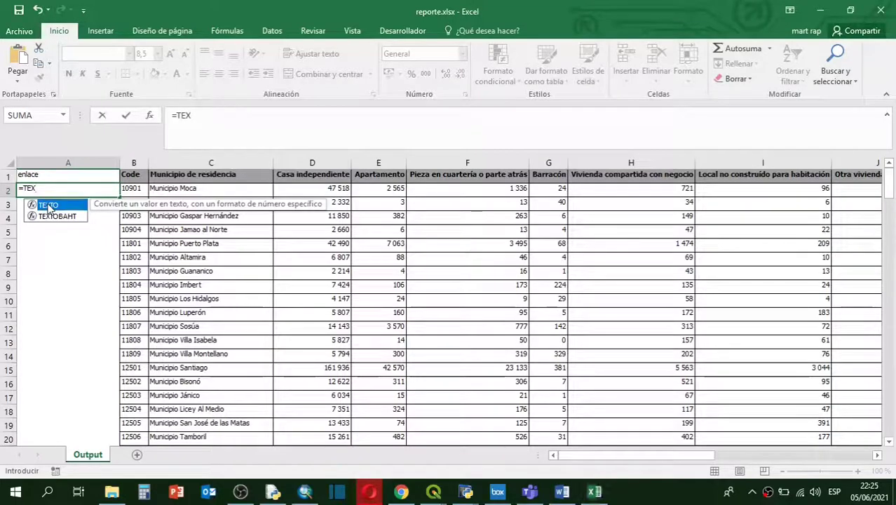
{"action": "double_click", "coordinate": [48, 206]}
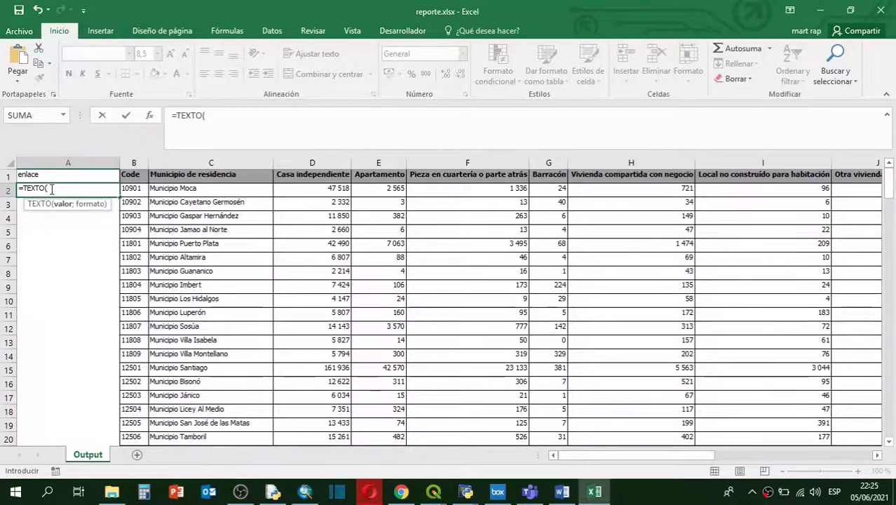
{"action": "key", "text": "BackSpace"}
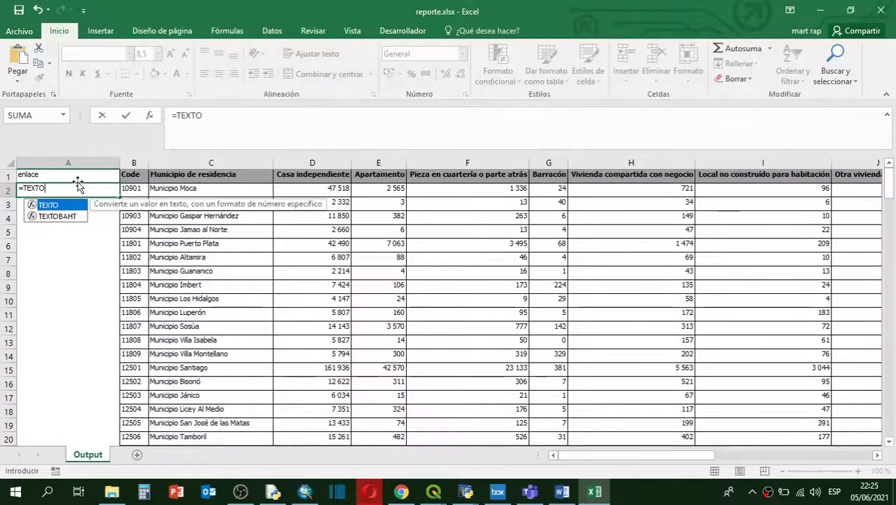
{"action": "type", "text": "("}
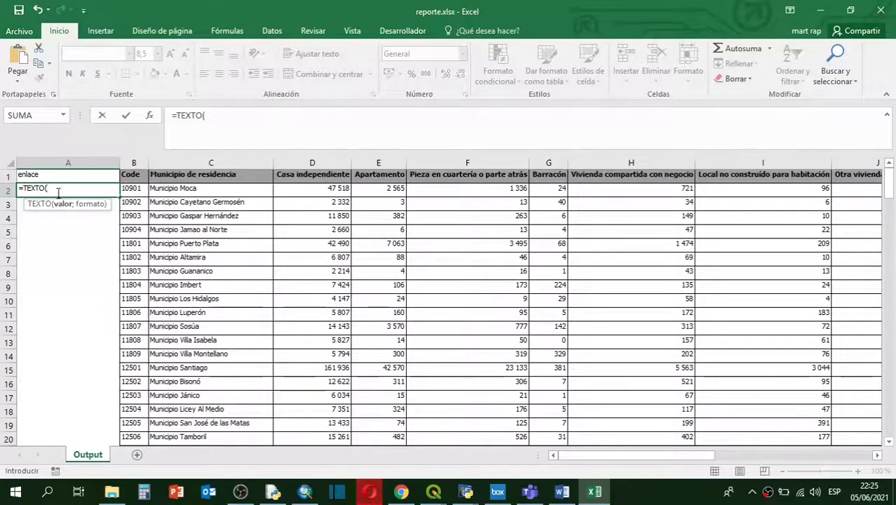
{"action": "key", "text": "F2"}
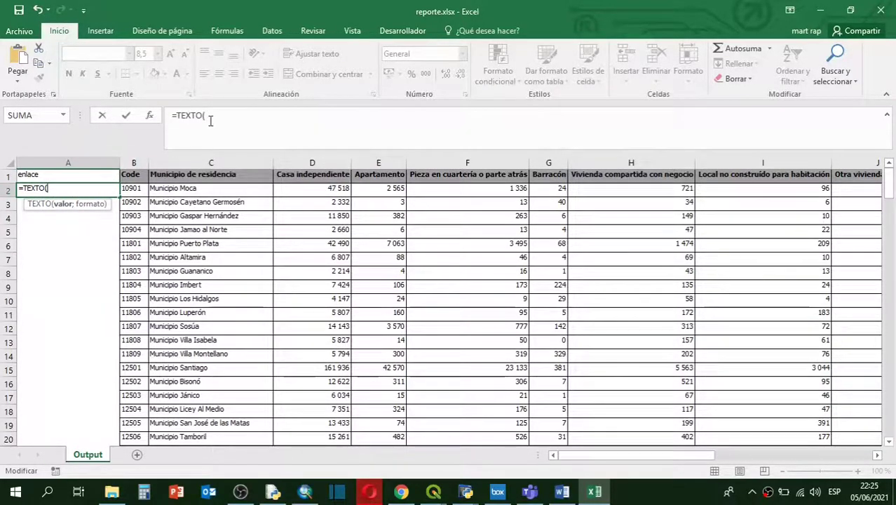
{"action": "type", "text": "B2"}
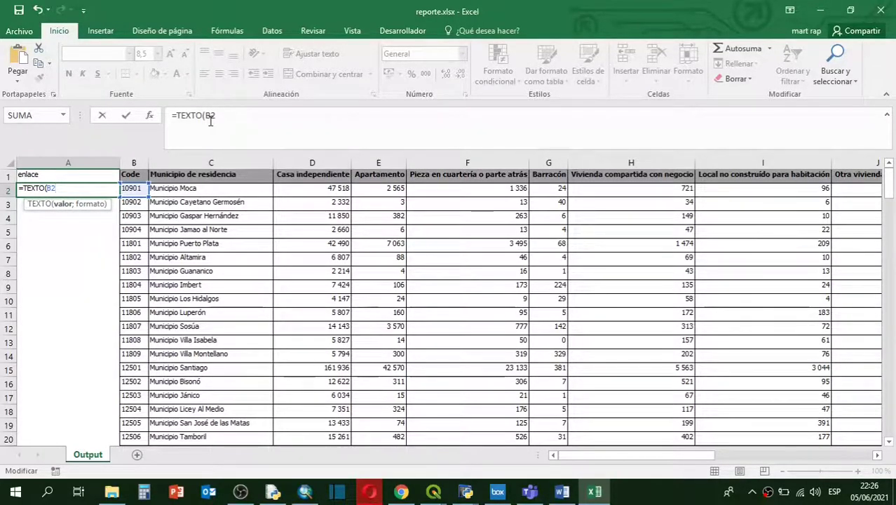
{"action": "type", "text": ";"}
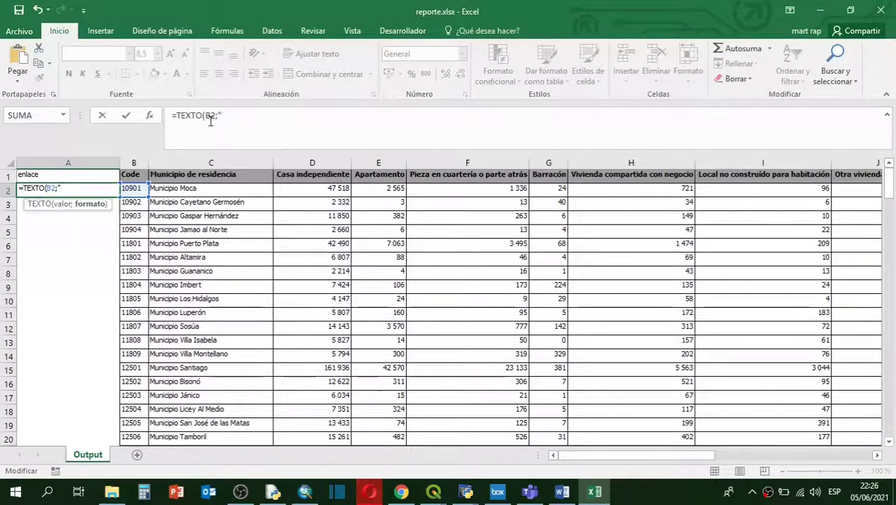
{"action": "type", "text": "000000"}
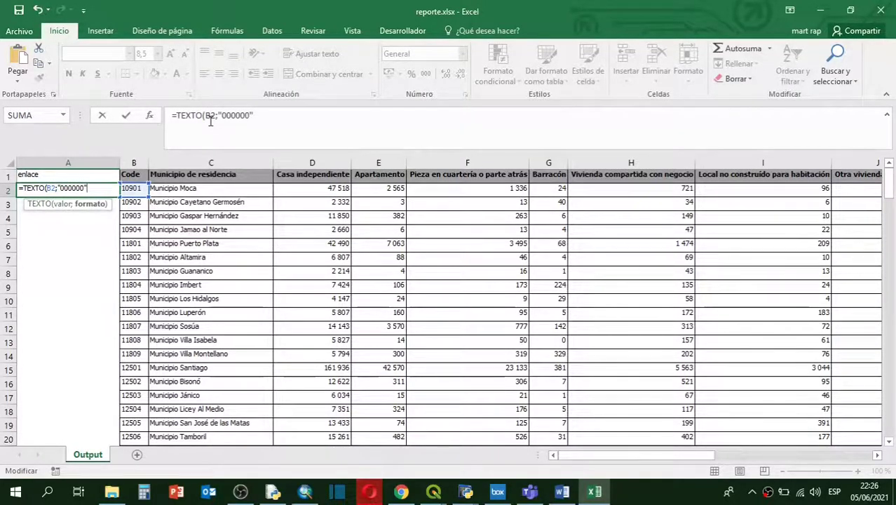
{"action": "type", "text": ")"}
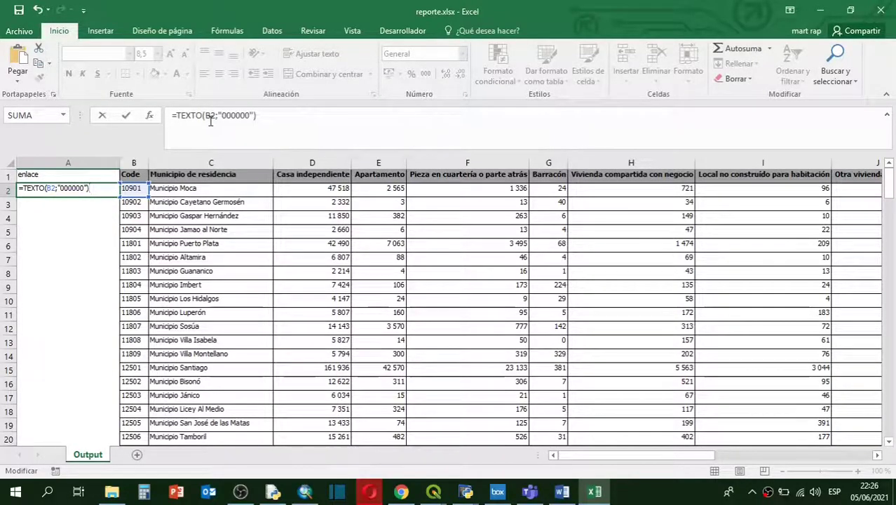
{"action": "left_click_drag", "start_coordinate": [254, 115], "coordinate": [172, 117]}
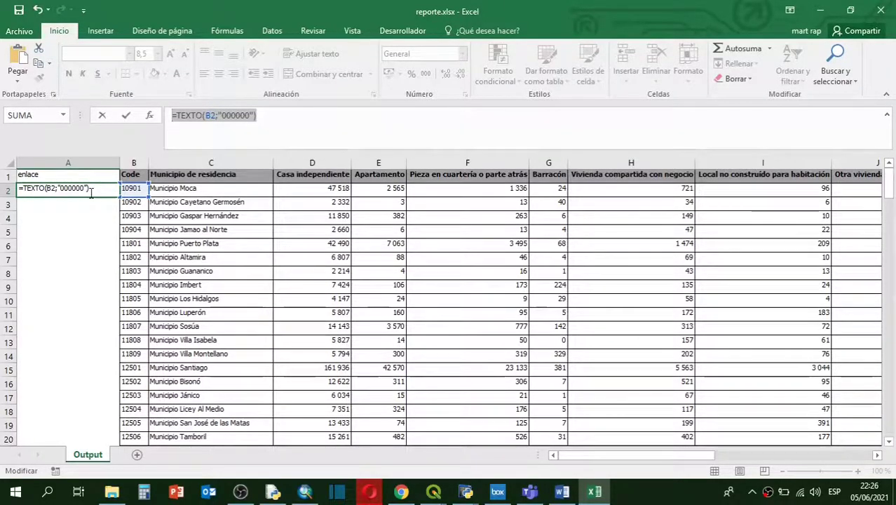
{"action": "key", "text": "Return"}
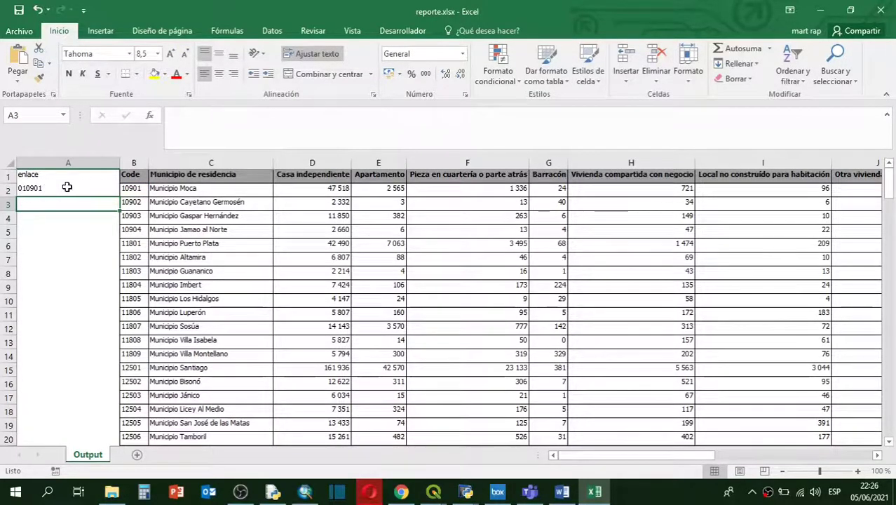
Check the A2 formula against the codes in column B and fill it down the enlace column to row 156.
{"action": "left_click", "coordinate": [127, 188]}
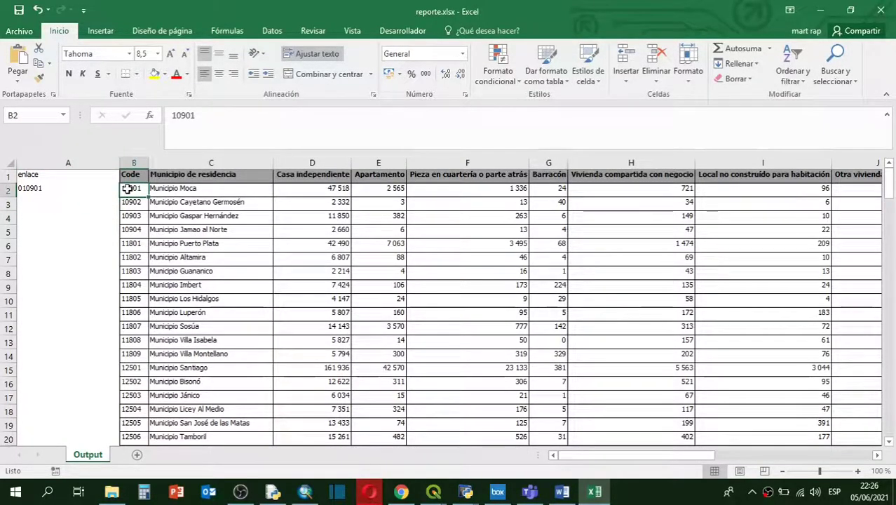
{"action": "left_click", "coordinate": [22, 187]}
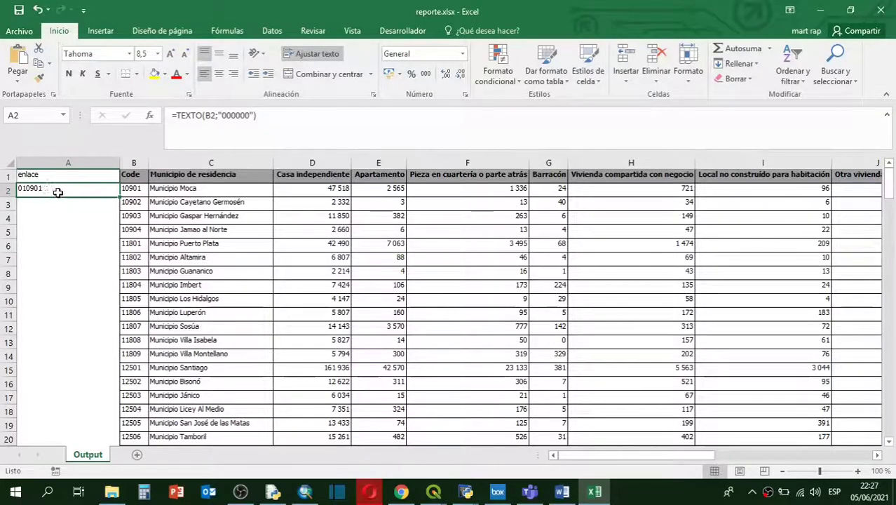
{"action": "left_click", "coordinate": [130, 202]}
{"action": "left_click", "coordinate": [129, 216]}
{"action": "left_click", "coordinate": [130, 229]}
{"action": "left_click", "coordinate": [131, 243]}
{"action": "left_click", "coordinate": [129, 257]}
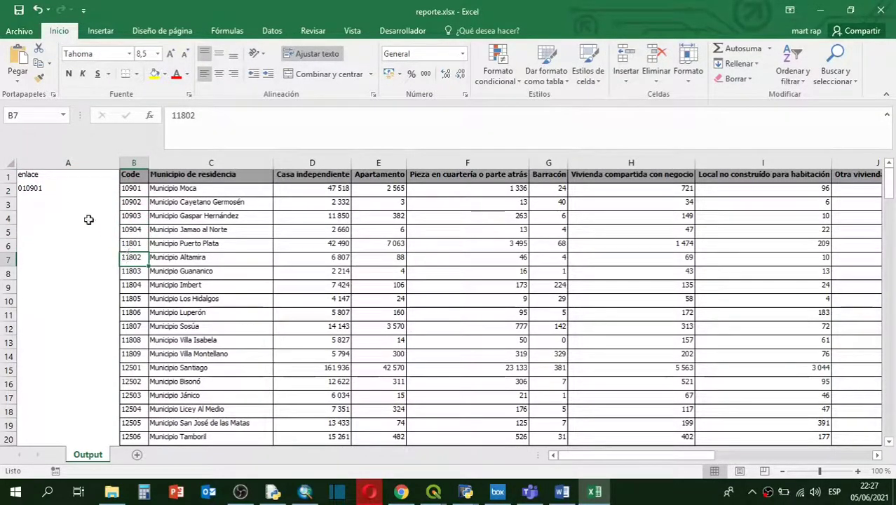
{"action": "left_click", "coordinate": [39, 188]}
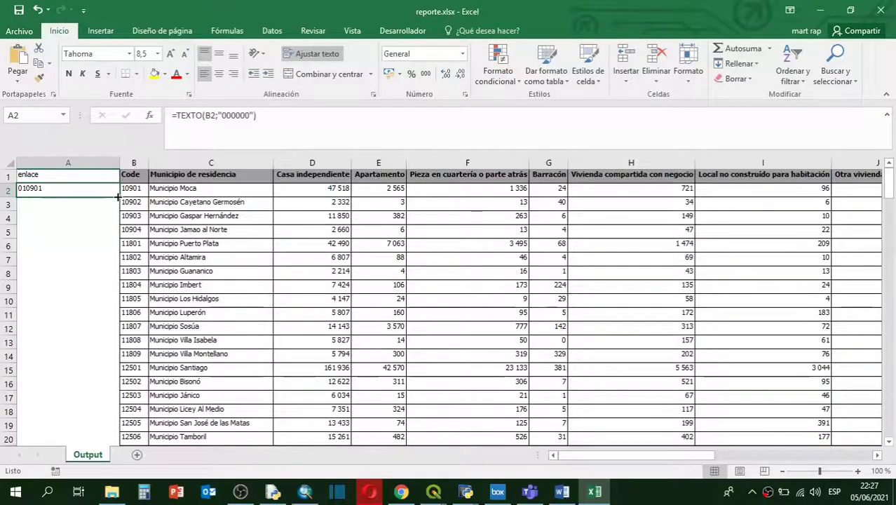
{"action": "mouse_move", "coordinate": [118, 198]}
{"action": "left_mouse_down"}
{"action": "mouse_move", "coordinate": [115, 478]}
{"action": "mouse_move", "coordinate": [117, 308]}
{"action": "left_mouse_up"}
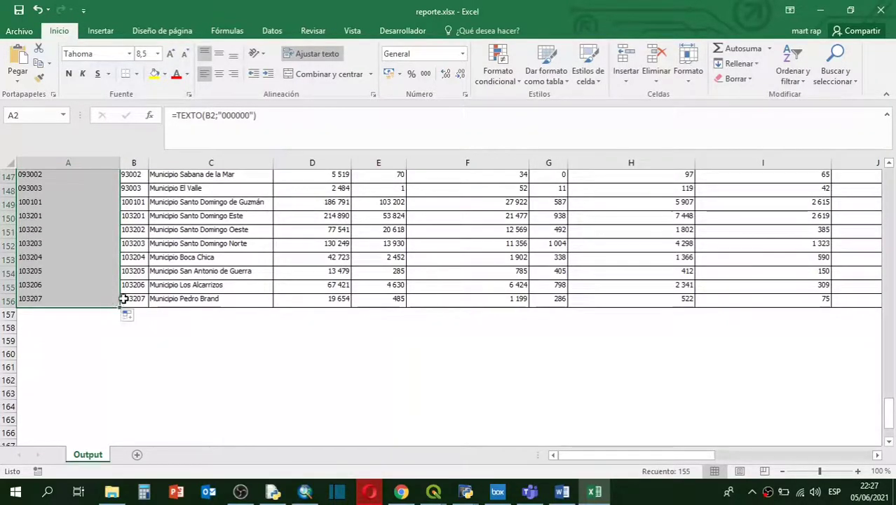
Compare the filled enlace codes with the Code column around rows 100 and 101 and in Municipio Moca's row.
{"action": "scroll", "coordinate": [123, 265], "scroll_direction": "up", "scroll_amount": 17}
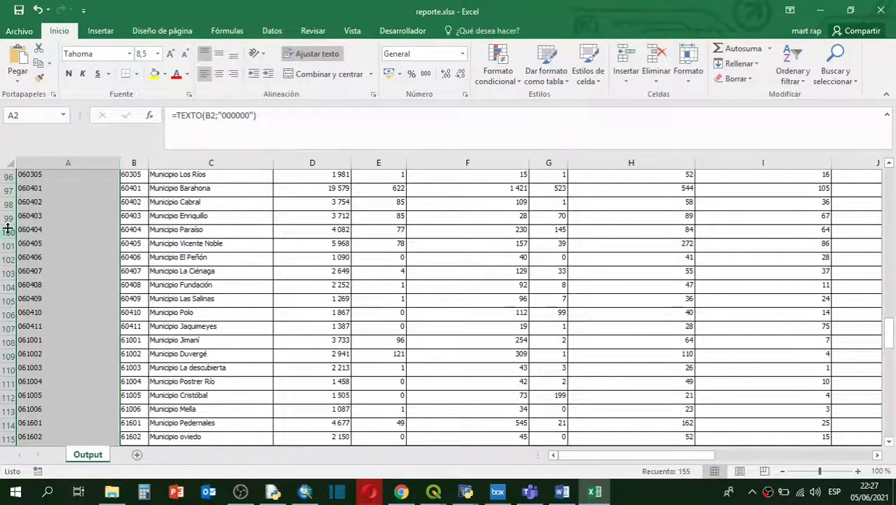
{"action": "left_click", "coordinate": [112, 232]}
{"action": "left_click", "coordinate": [130, 232]}
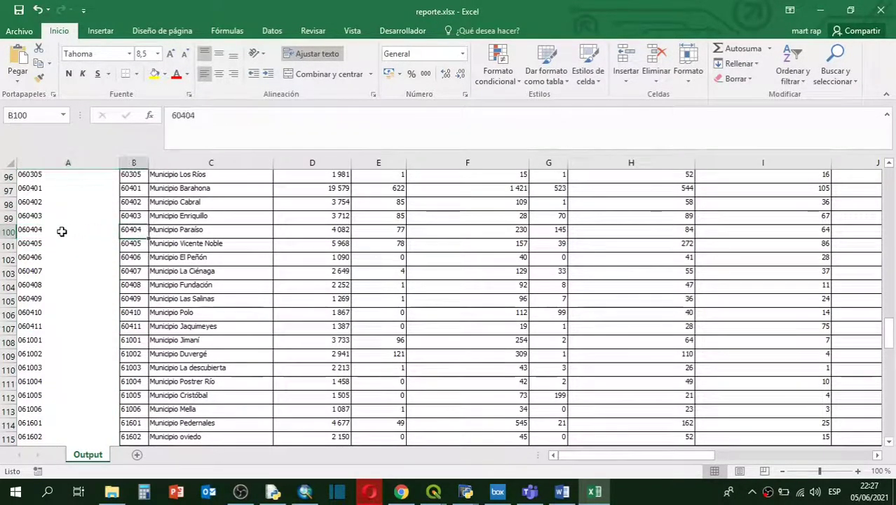
{"action": "left_click", "coordinate": [39, 230]}
{"action": "left_click", "coordinate": [127, 231]}
{"action": "left_click", "coordinate": [32, 243]}
{"action": "scroll", "coordinate": [55, 258], "scroll_direction": "up", "scroll_amount": 20}
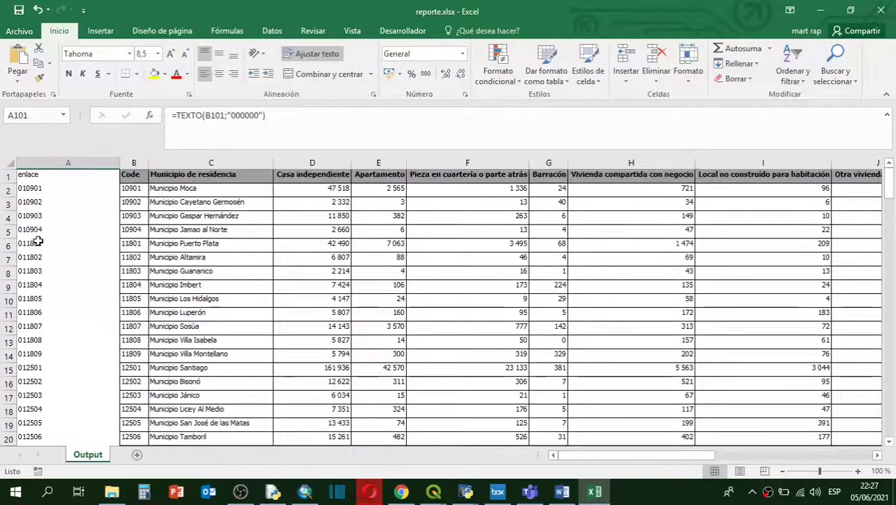
{"action": "left_click", "coordinate": [43, 190]}
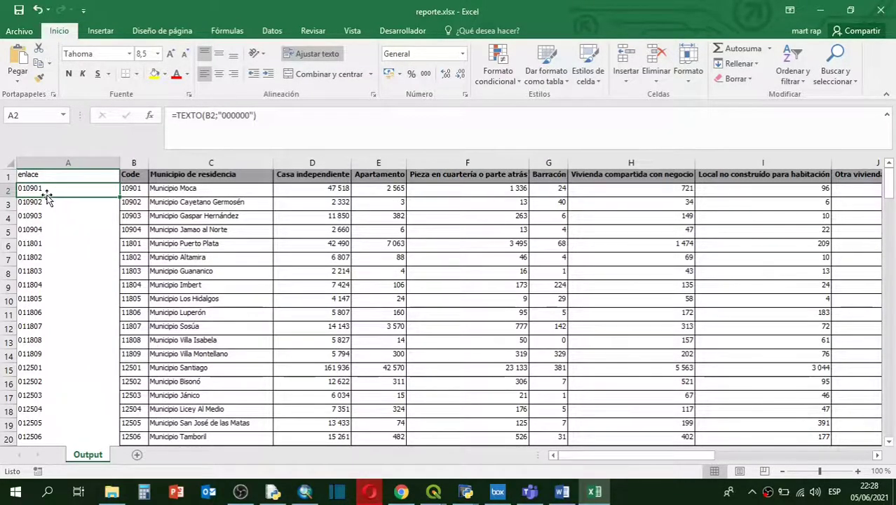
{"action": "left_click", "coordinate": [133, 190]}
{"action": "left_click", "coordinate": [236, 190]}
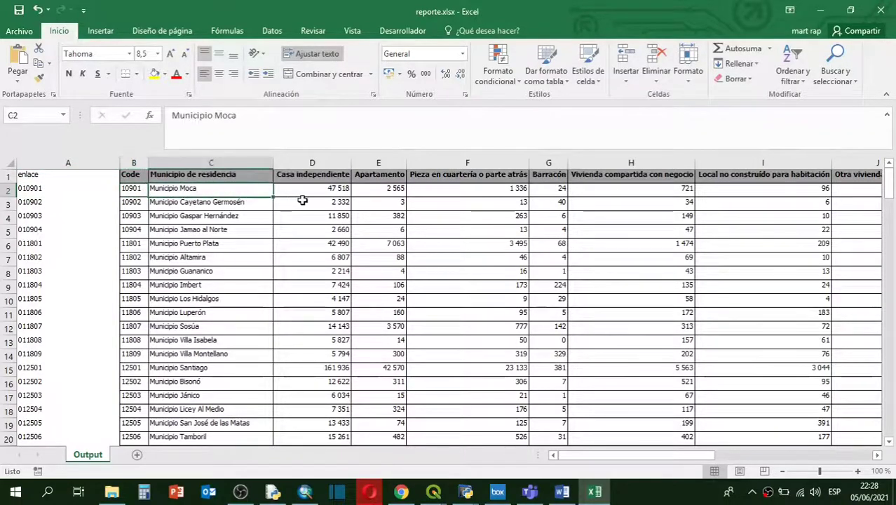
Check Municipio Moca's housing values in row 2 and insert a blank row above that row.
{"action": "left_click", "coordinate": [325, 190]}
{"action": "left_click", "coordinate": [383, 190]}
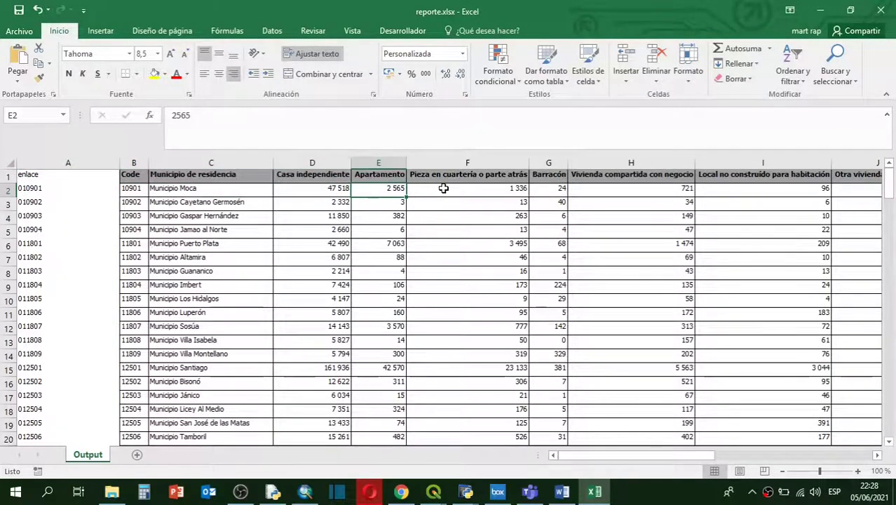
{"action": "left_click", "coordinate": [443, 188]}
{"action": "left_click", "coordinate": [550, 192]}
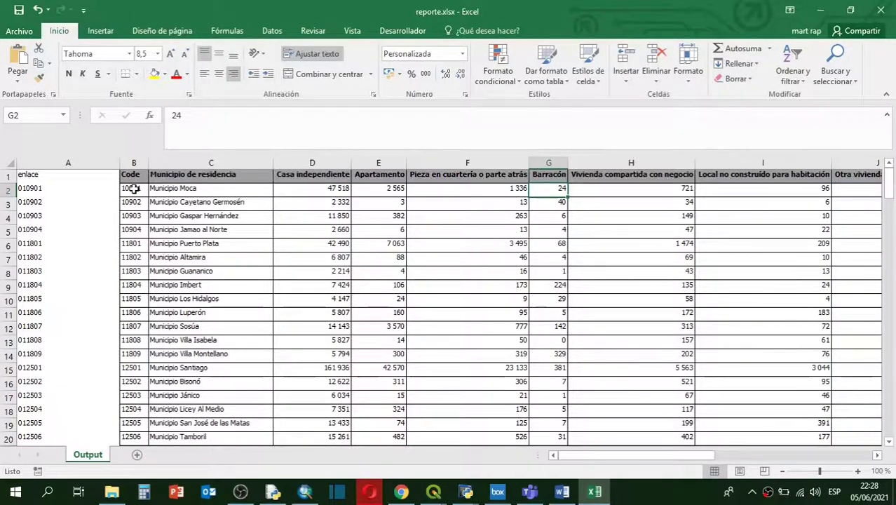
{"action": "left_click", "coordinate": [6, 190]}
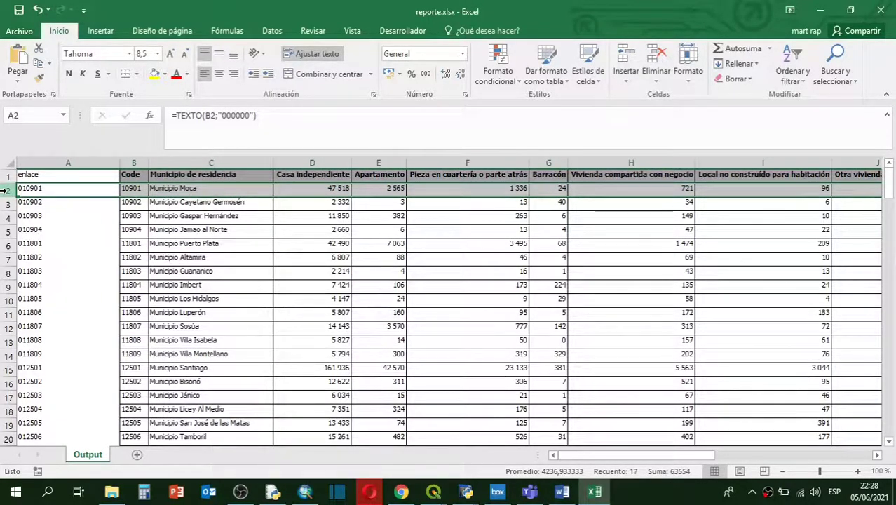
{"action": "right_click", "coordinate": [7, 191]}
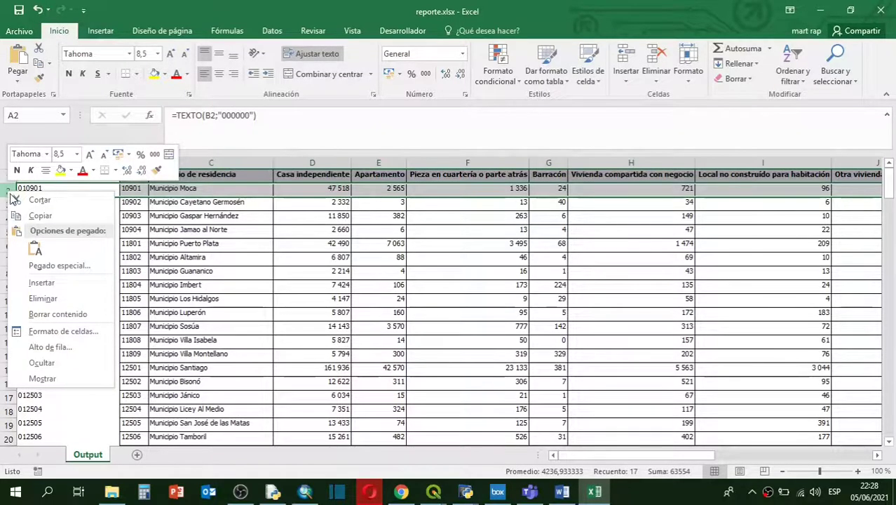
{"action": "left_click", "coordinate": [55, 287]}
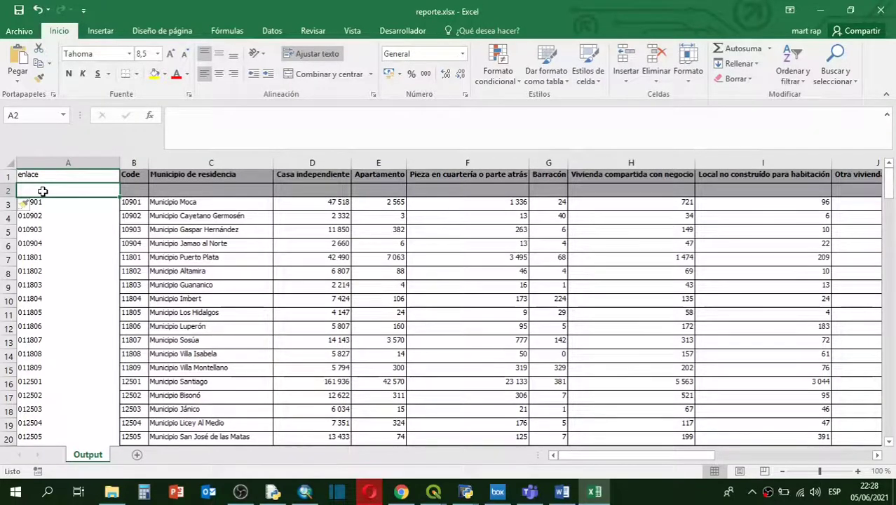
Fill the blank row 2 with sample field values: aa in A2, 1 in B2 and aa in C2.
{"action": "type", "text": "aa"}
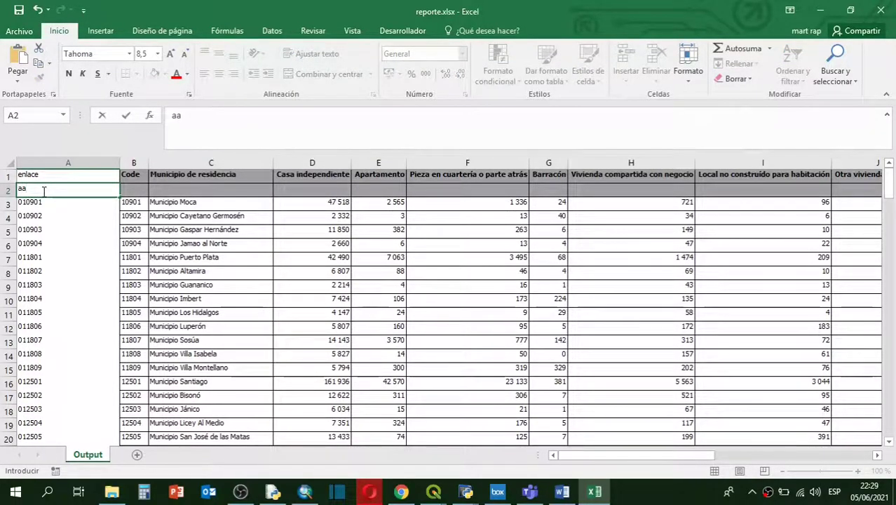
{"action": "left_click", "coordinate": [40, 203]}
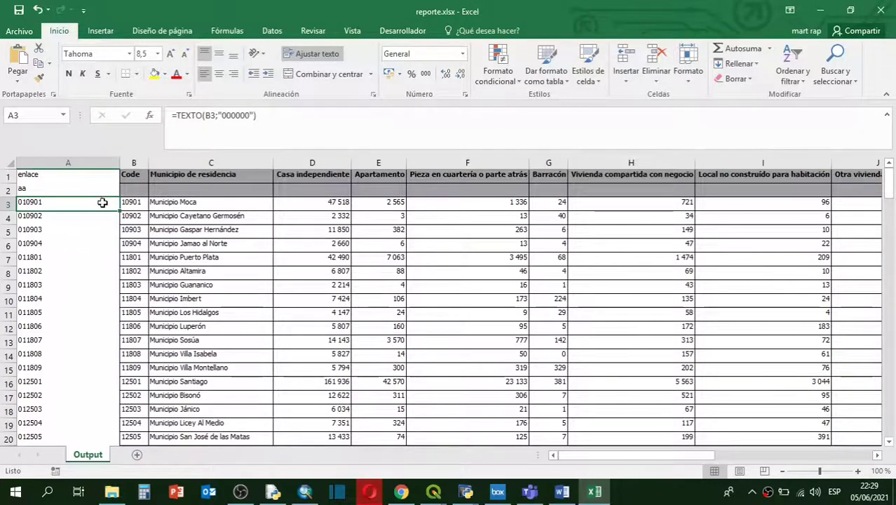
{"action": "left_click", "coordinate": [122, 189]}
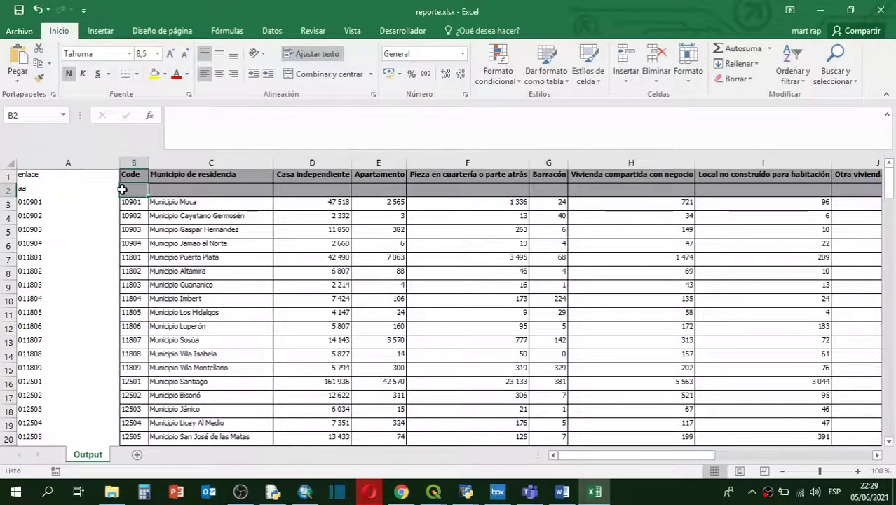
{"action": "type", "text": "1"}
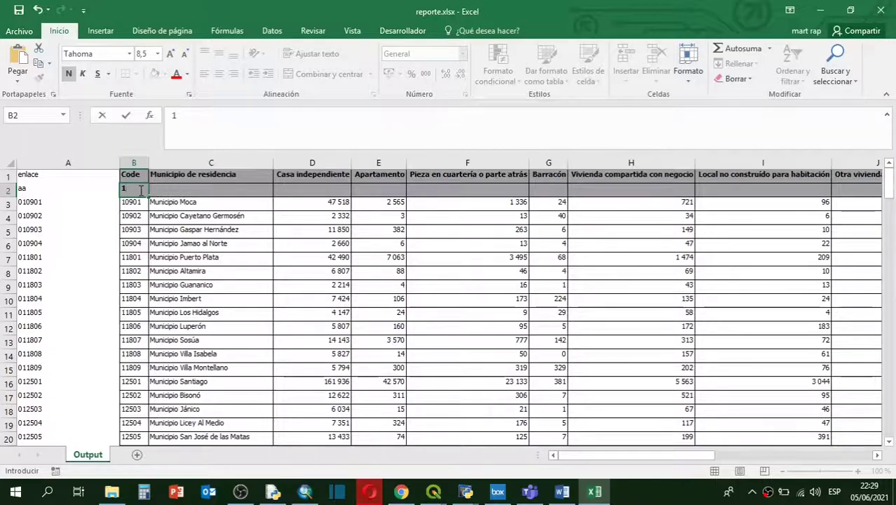
{"action": "left_click", "coordinate": [169, 186]}
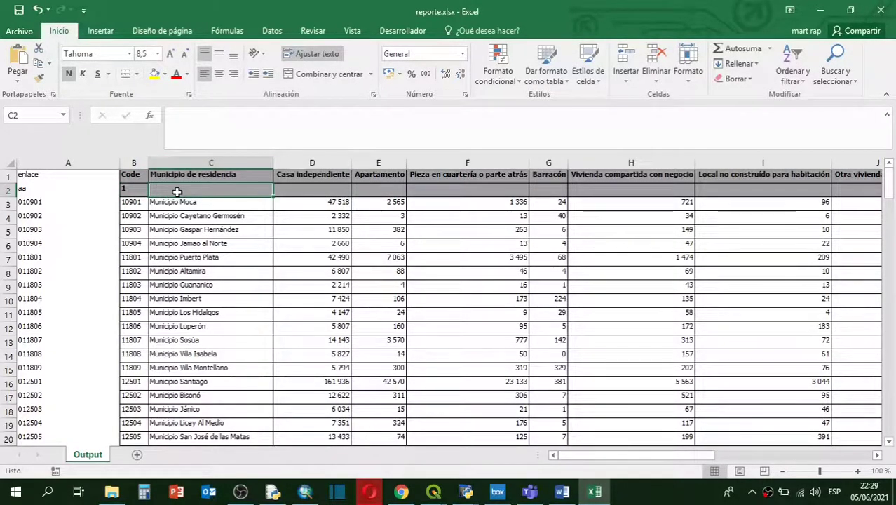
{"action": "type", "text": "aa"}
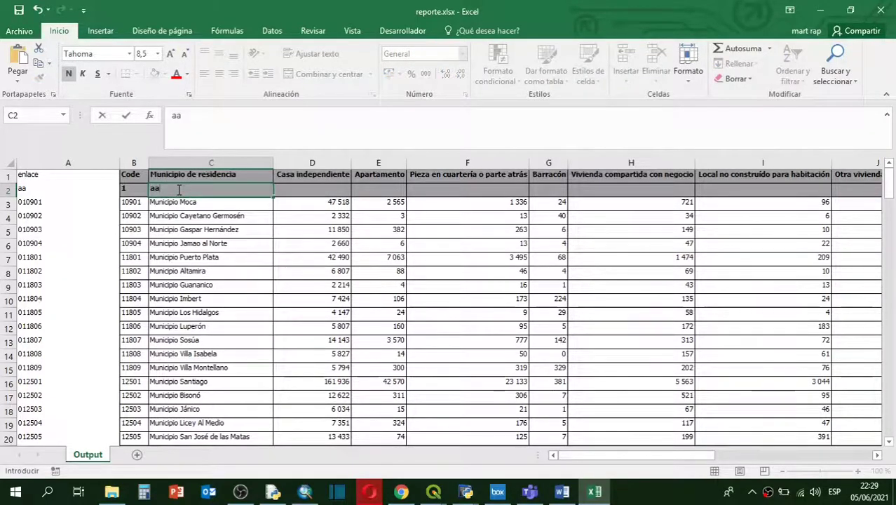
Enter 1 in row 2 of each housing type column from Casa independiente (D2) through Otra vivienda particular (J2).
{"action": "left_click", "coordinate": [312, 188]}
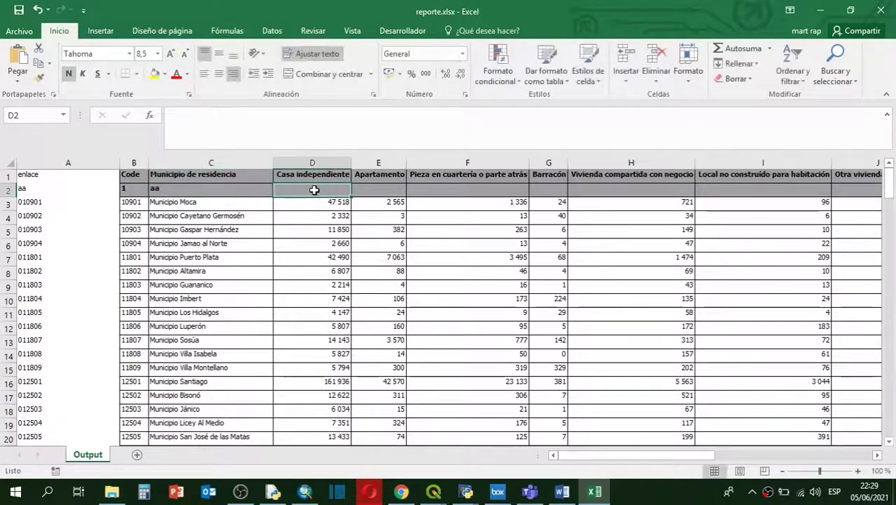
{"action": "type", "text": "1"}
{"action": "left_click", "coordinate": [361, 191]}
{"action": "type", "text": "1"}
{"action": "left_click", "coordinate": [463, 190]}
{"action": "type", "text": "1"}
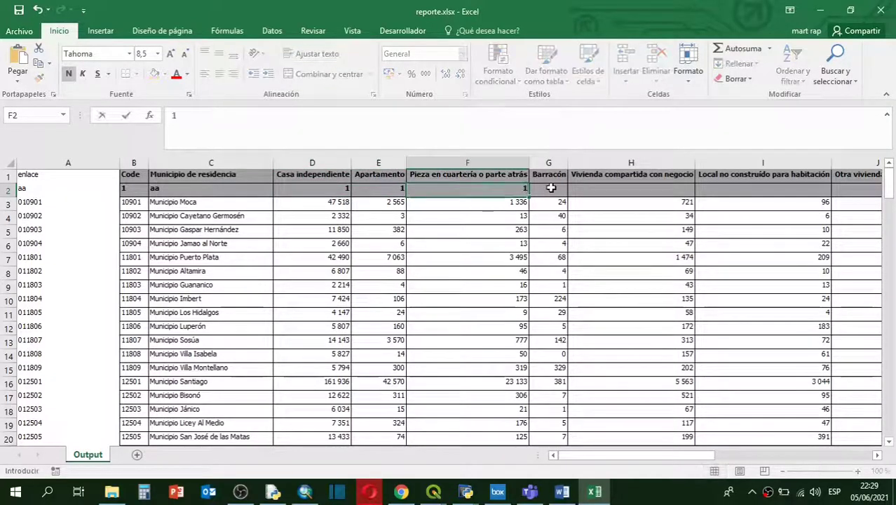
{"action": "left_click", "coordinate": [549, 189]}
{"action": "type", "text": "1"}
{"action": "left_click", "coordinate": [661, 191]}
{"action": "type", "text": "1"}
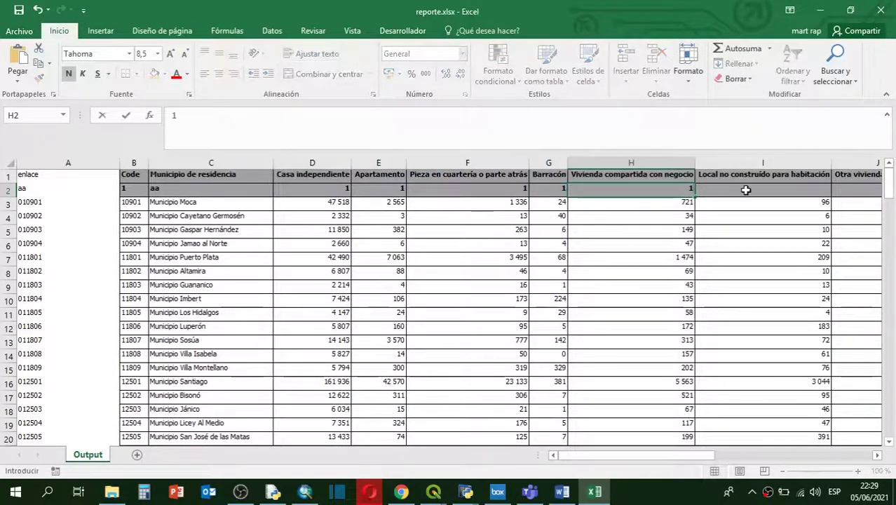
{"action": "left_click", "coordinate": [756, 190]}
{"action": "type", "text": "1"}
{"action": "left_click", "coordinate": [857, 189]}
{"action": "type", "text": "1"}
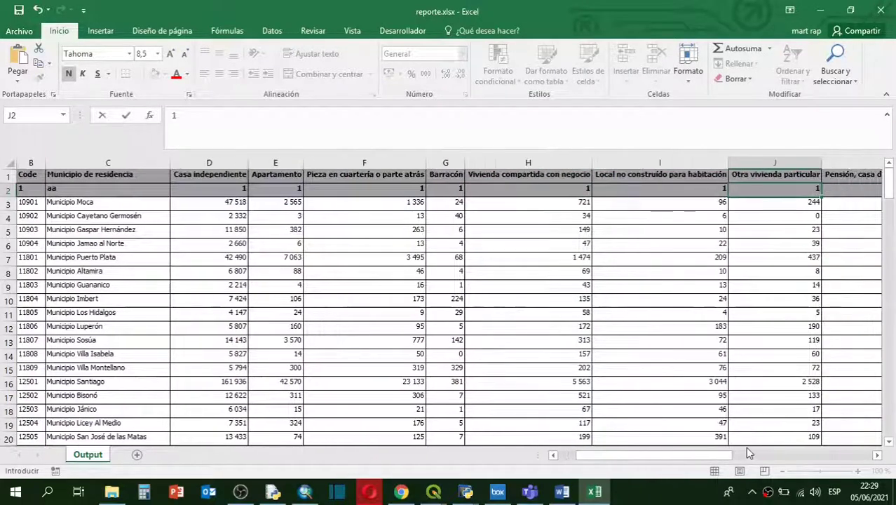
Enter 1 in row 2 of the remaining columns from Pensión, casa de huéspedes, hotel (K2) through Personas sin vivienda (Q2).
{"action": "left_click_drag", "start_coordinate": [716, 460], "coordinate": [871, 453]}
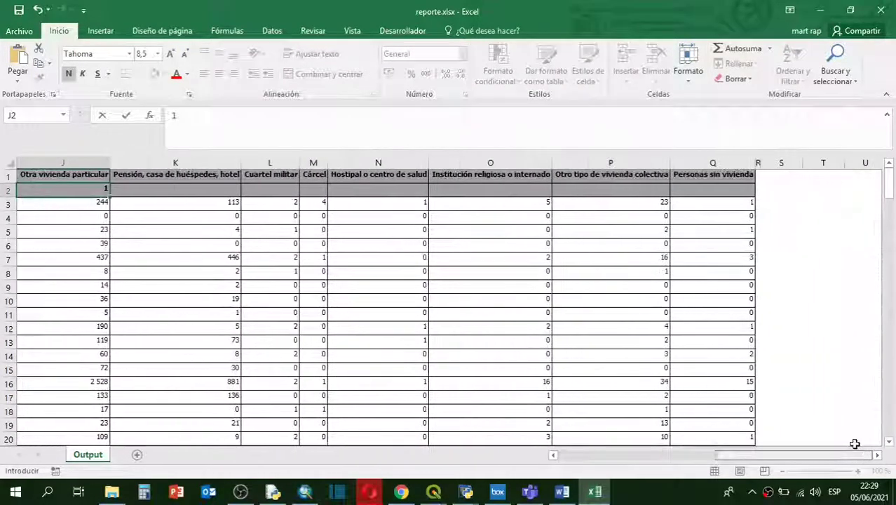
{"action": "left_click", "coordinate": [183, 189]}
{"action": "type", "text": "1"}
{"action": "left_click", "coordinate": [270, 187]}
{"action": "type", "text": "1"}
{"action": "left_click", "coordinate": [317, 189]}
{"action": "type", "text": "1"}
{"action": "left_click", "coordinate": [410, 187]}
{"action": "type", "text": "1"}
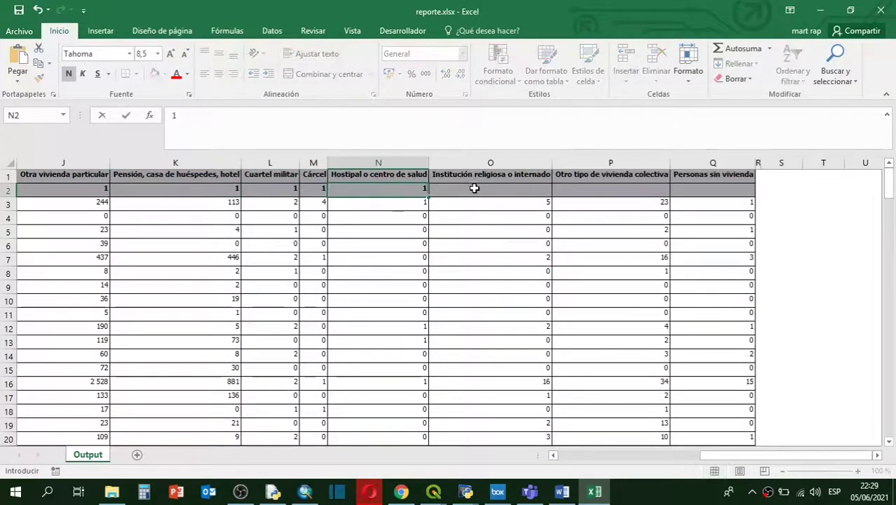
{"action": "left_click", "coordinate": [484, 188]}
{"action": "type", "text": "1"}
{"action": "left_click", "coordinate": [608, 190]}
{"action": "type", "text": "1"}
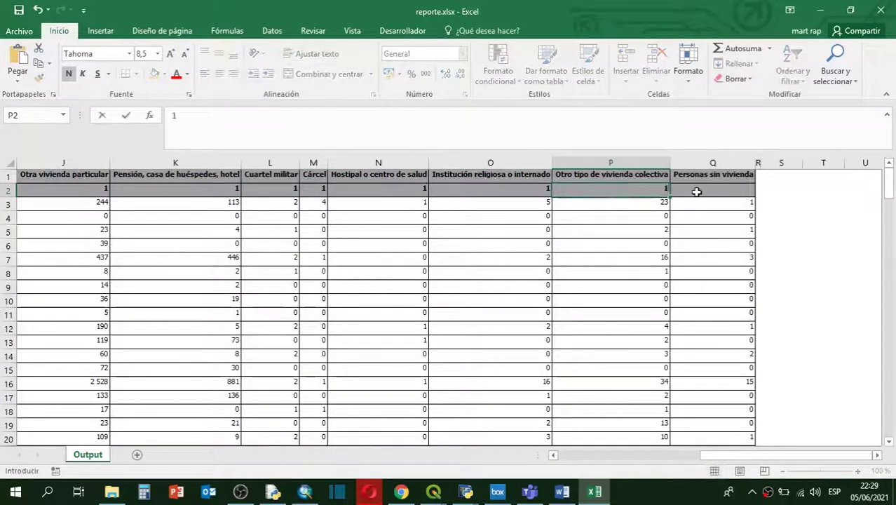
{"action": "left_click", "coordinate": [696, 191]}
{"action": "type", "text": "1"}
{"action": "left_click_drag", "start_coordinate": [750, 455], "coordinate": [617, 455]}
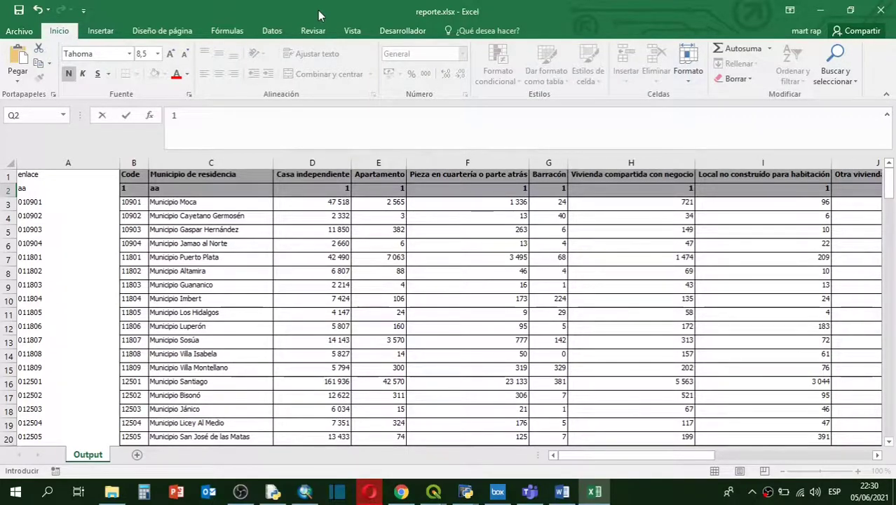
Save a copy of the workbook in the Downloads folder as reporte.csv in CSV (delimitado por comas) format, accepting the format.
{"action": "left_click", "coordinate": [21, 32]}
{"action": "left_click", "coordinate": [21, 163]}
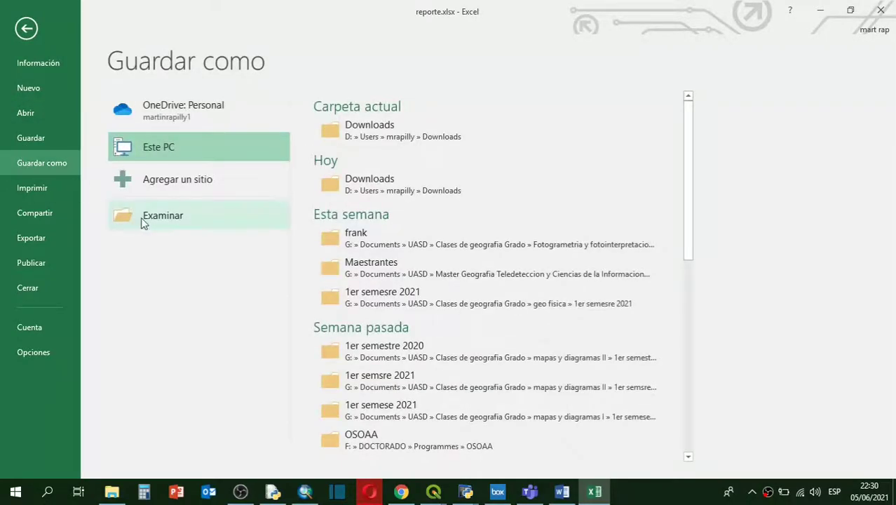
{"action": "left_click", "coordinate": [365, 133]}
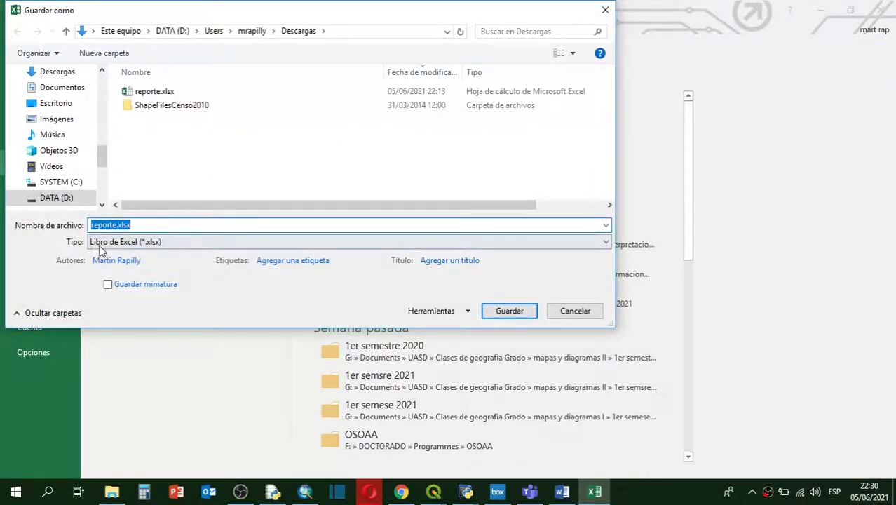
{"action": "left_click", "coordinate": [125, 244]}
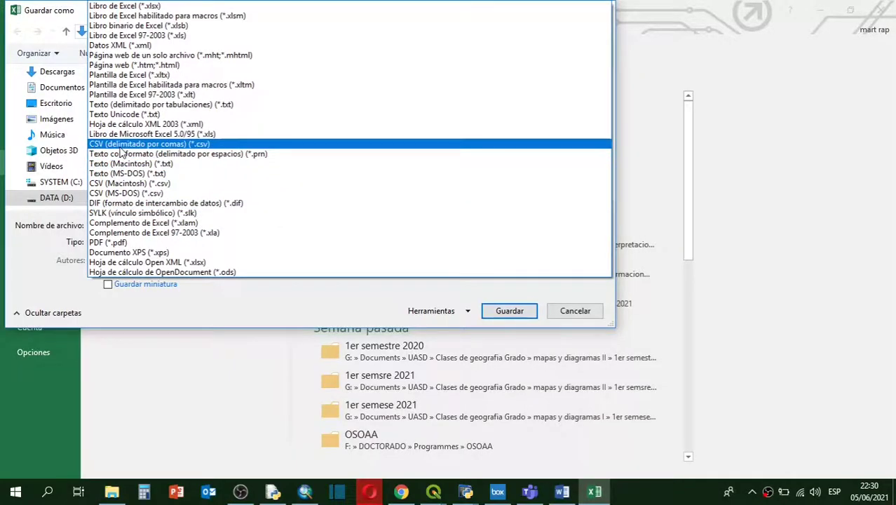
{"action": "left_click", "coordinate": [160, 144]}
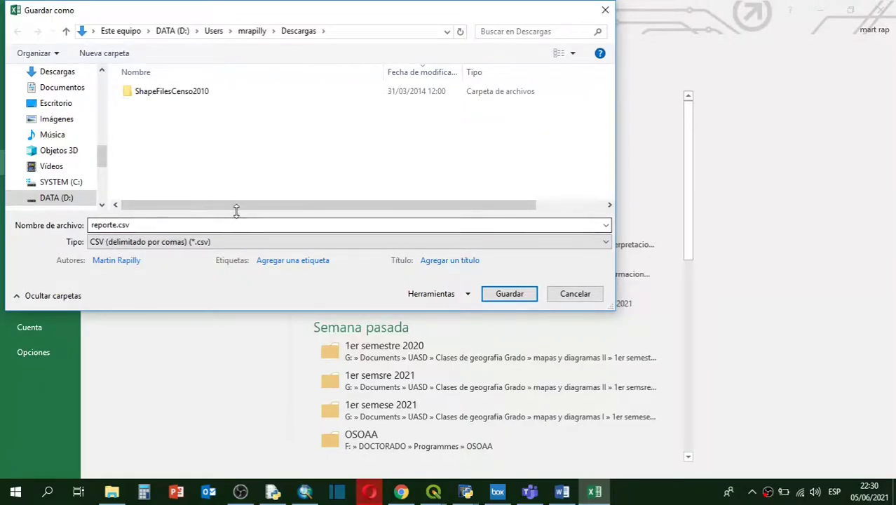
{"action": "left_click", "coordinate": [508, 295]}
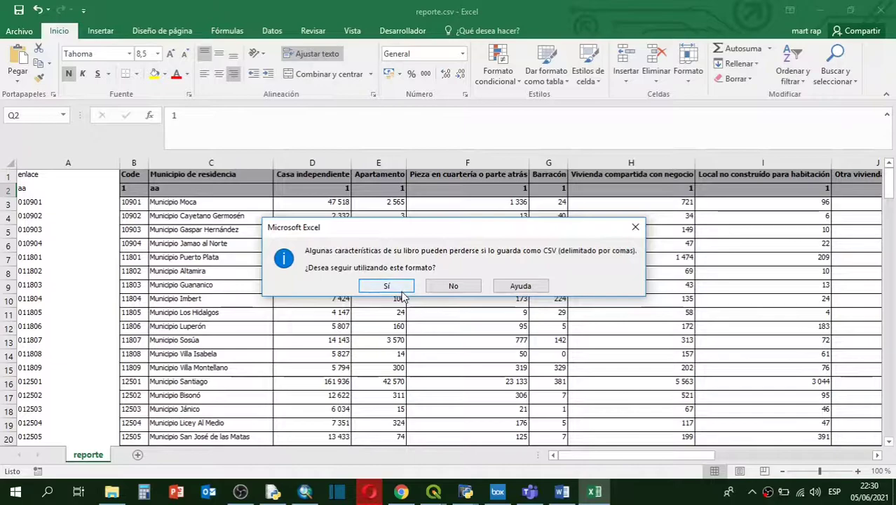
{"action": "left_click", "coordinate": [401, 287]}
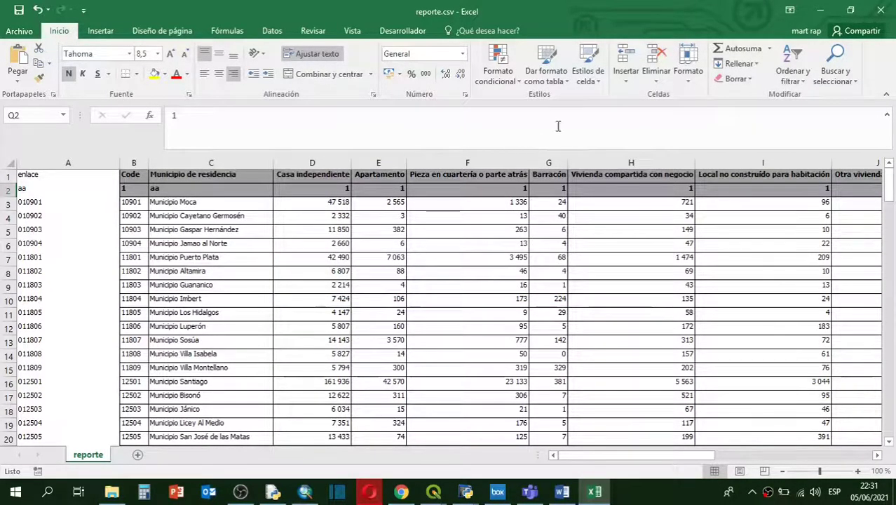
Switch to the QGIS project and close the MUNCenso2010 attribute table.
{"action": "left_click", "coordinate": [437, 495]}
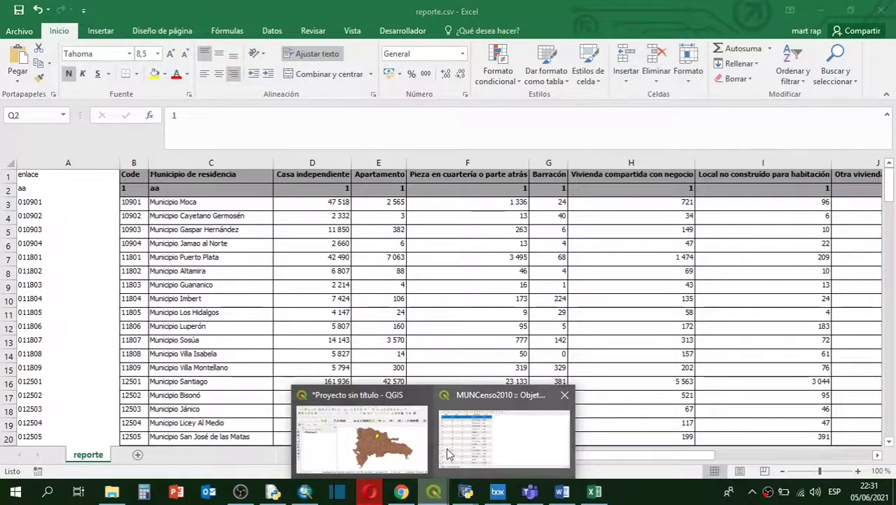
{"action": "left_click", "coordinate": [392, 441]}
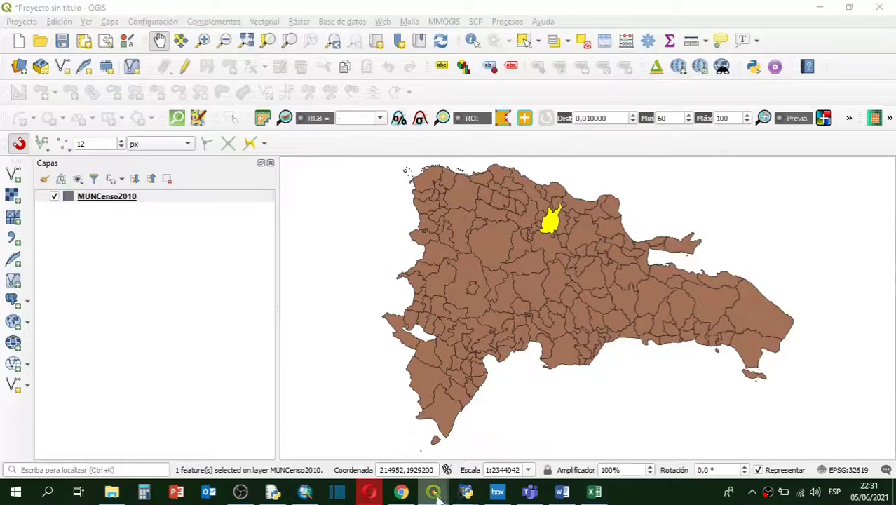
{"action": "key", "text": "F6"}
{"action": "left_click_drag", "start_coordinate": [716, 85], "coordinate": [669, 67]}
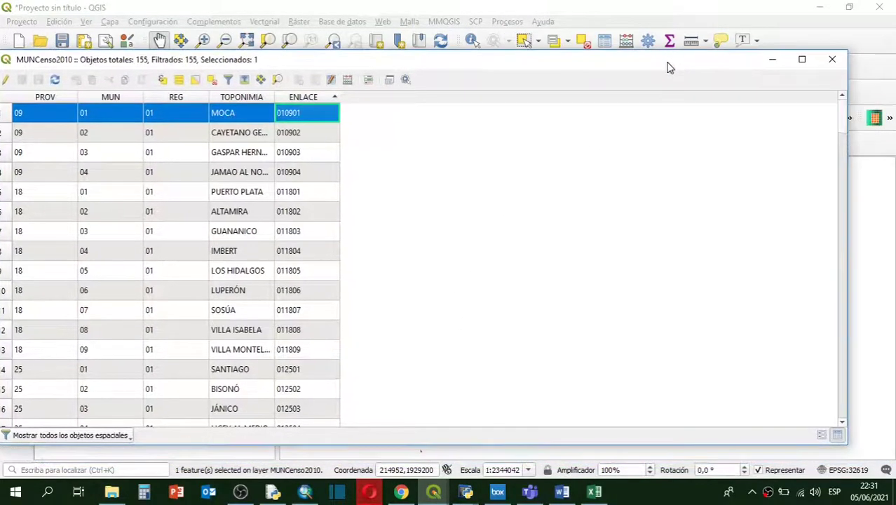
{"action": "left_click", "coordinate": [833, 59]}
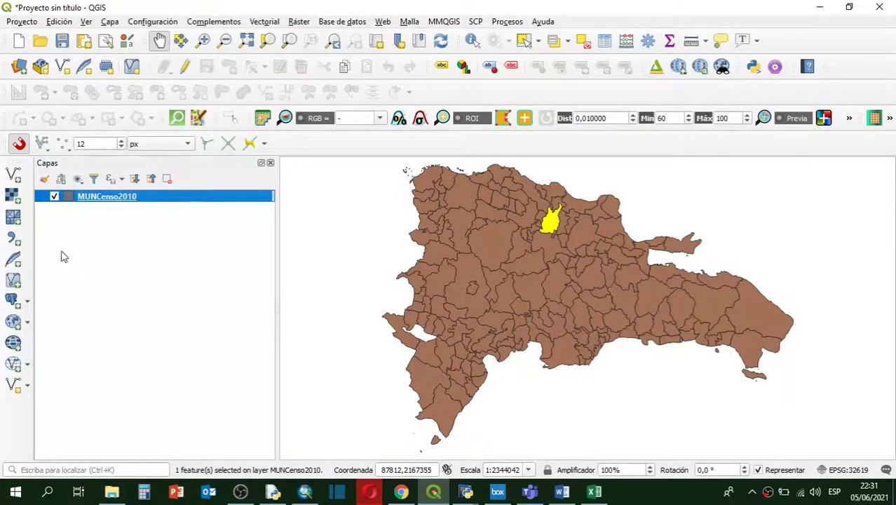
Start adding a delimited text layer and choose reporte.csv from the Descargas folder as its source file.
{"action": "left_click", "coordinate": [13, 242]}
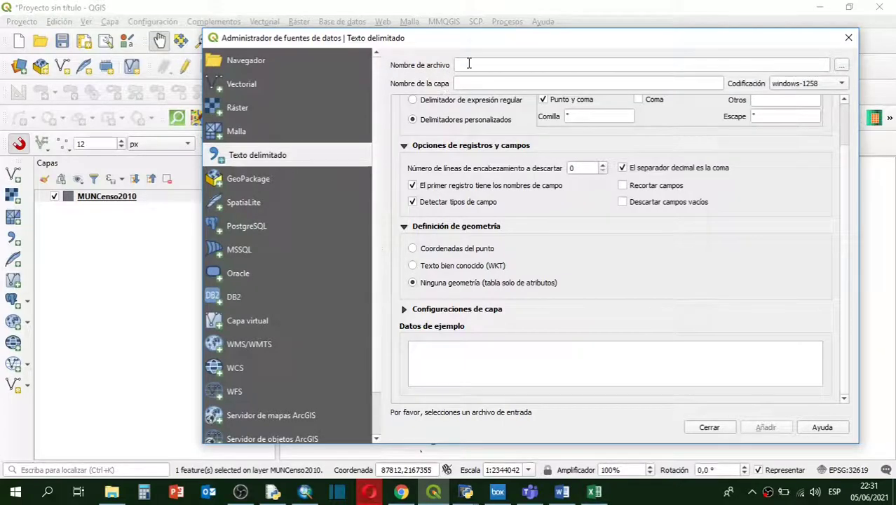
{"action": "left_click", "coordinate": [842, 66]}
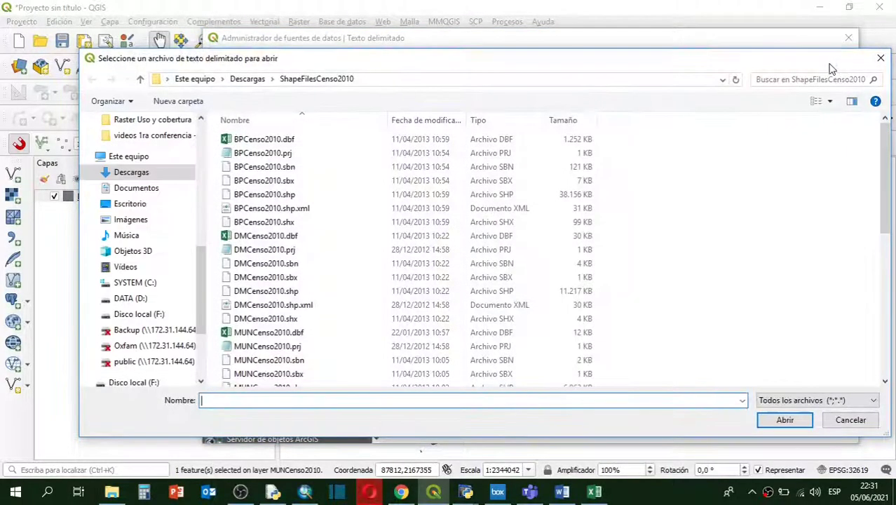
{"action": "left_click", "coordinate": [140, 172]}
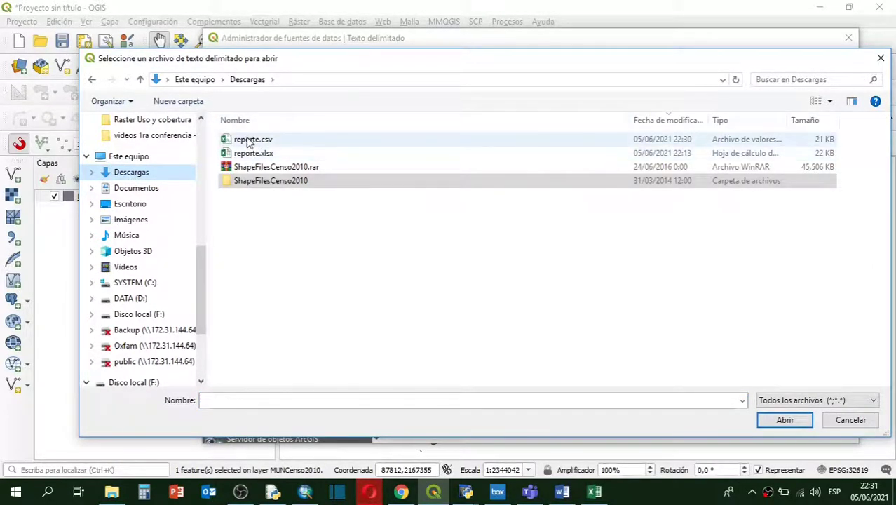
{"action": "left_click", "coordinate": [300, 143]}
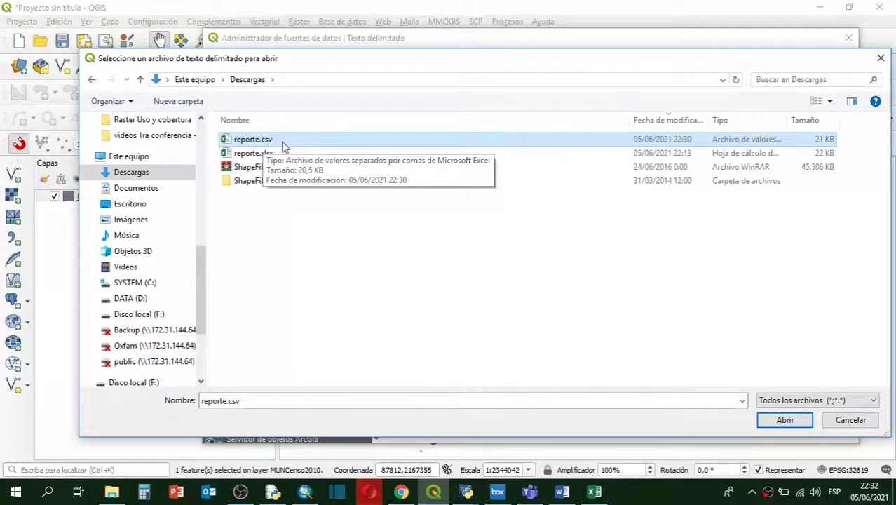
{"action": "left_click", "coordinate": [781, 422]}
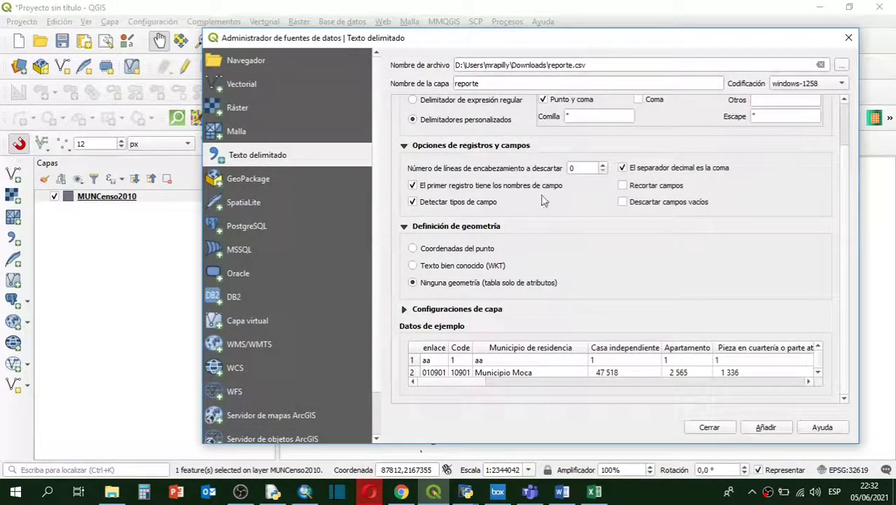
{"action": "scroll", "coordinate": [582, 216], "scroll_direction": "up", "scroll_amount": 3}
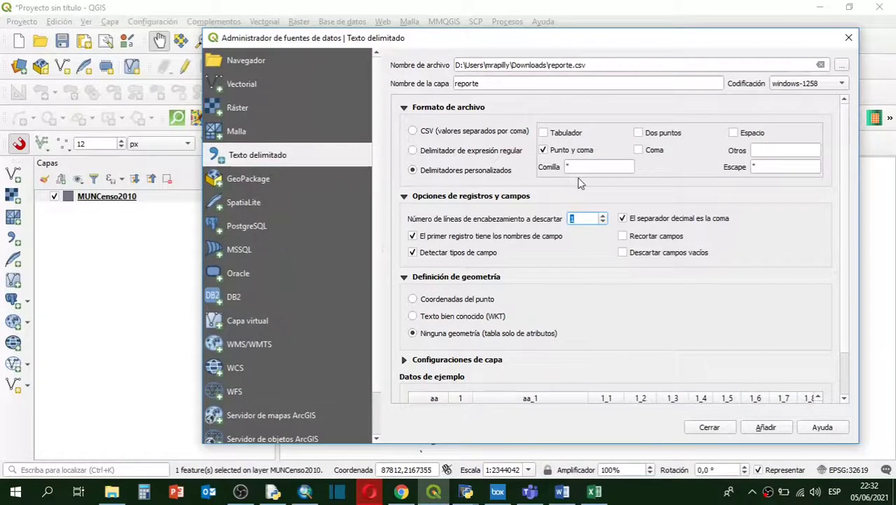
Clear the Punto y coma delimiter and try the CSV (valores separados por coma) file format on the sample data.
{"action": "scroll", "coordinate": [572, 319], "scroll_direction": "down", "scroll_amount": 2}
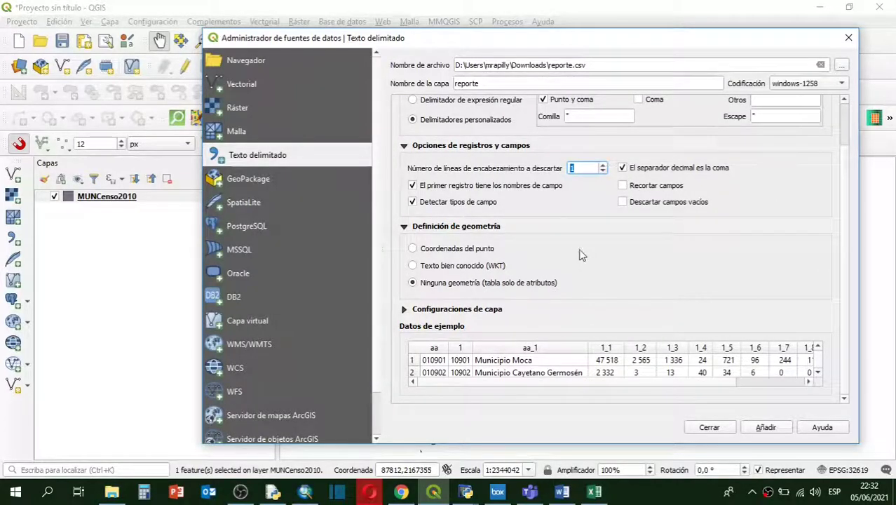
{"action": "scroll", "coordinate": [572, 280], "scroll_direction": "up", "scroll_amount": 2}
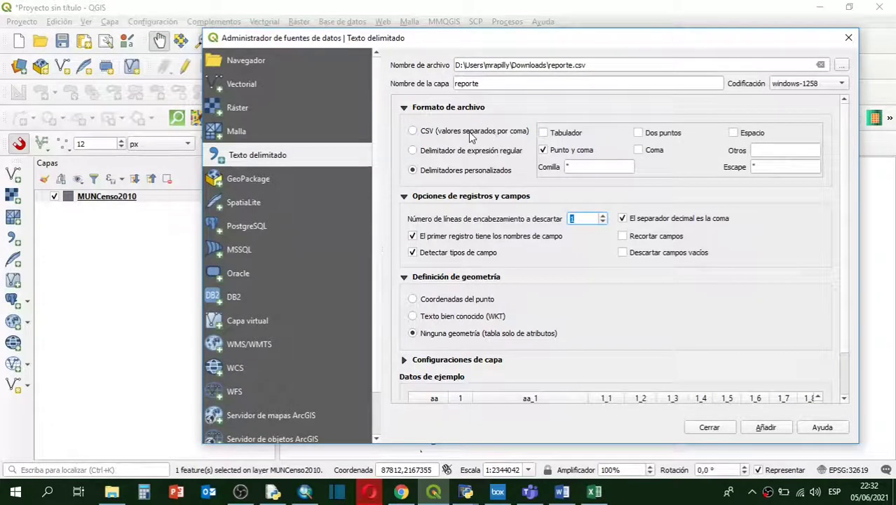
{"action": "left_click", "coordinate": [542, 151]}
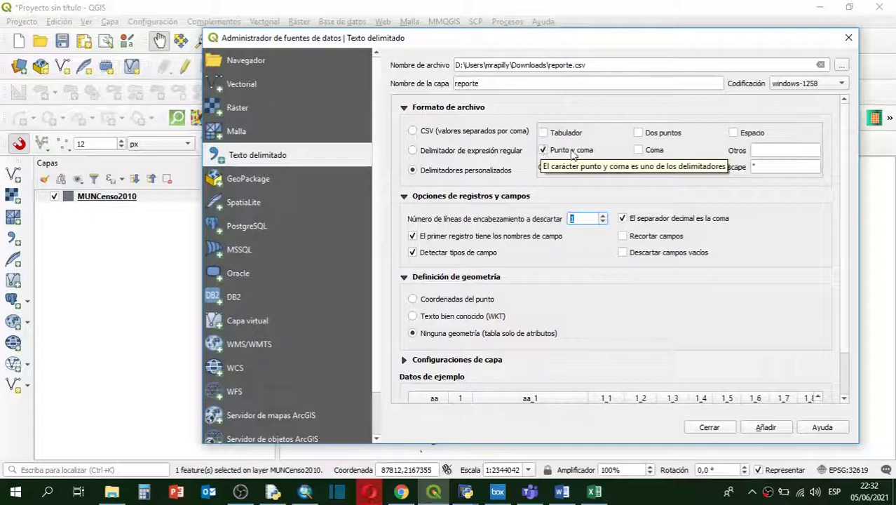
{"action": "left_click", "coordinate": [543, 151]}
{"action": "scroll", "coordinate": [495, 144], "scroll_direction": "down", "scroll_amount": 1}
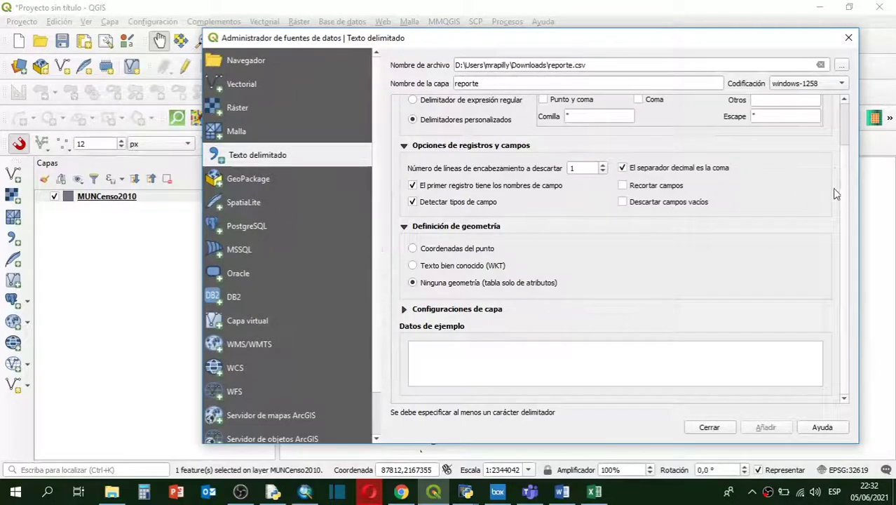
{"action": "left_click_drag", "start_coordinate": [587, 32], "coordinate": [588, 6]}
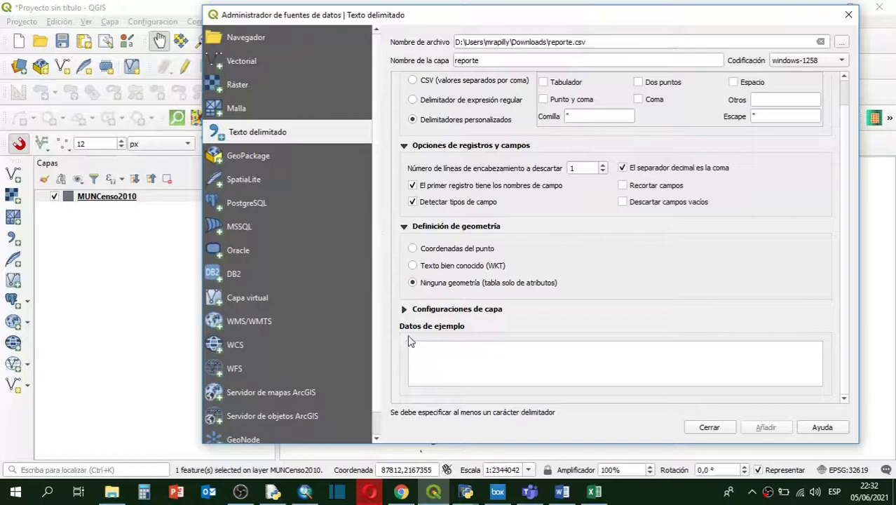
{"action": "scroll", "coordinate": [497, 242], "scroll_direction": "up", "scroll_amount": 1}
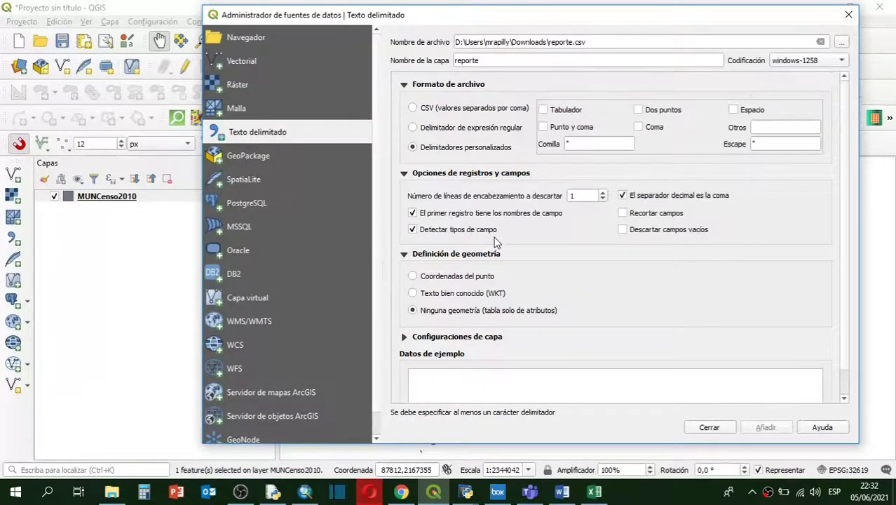
{"action": "left_click", "coordinate": [413, 109]}
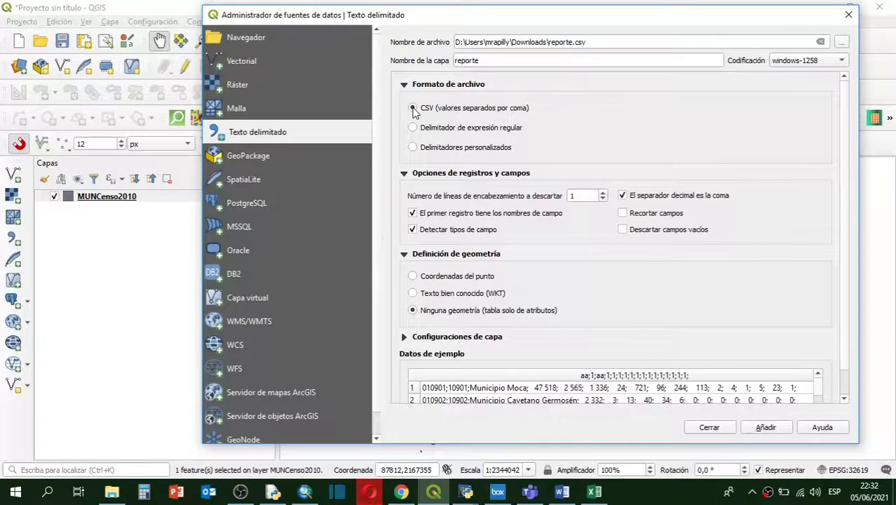
{"action": "scroll", "coordinate": [567, 317], "scroll_direction": "down", "scroll_amount": 1}
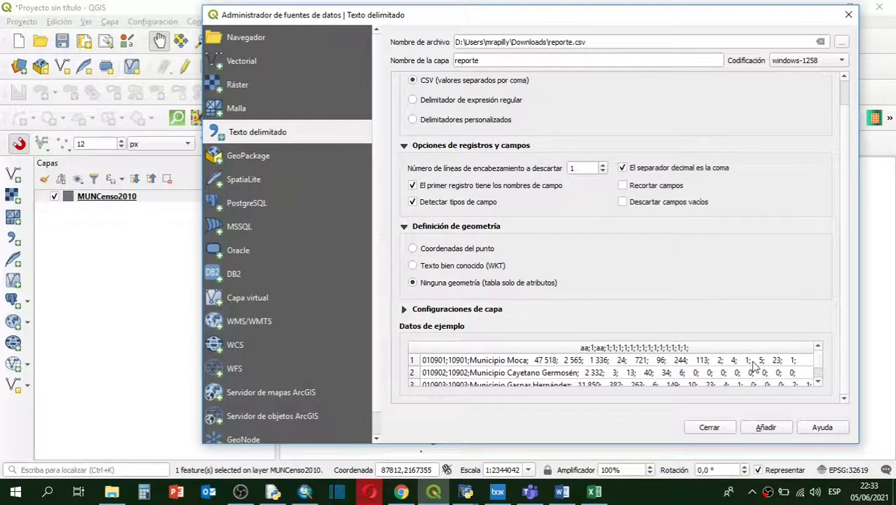
{"action": "scroll", "coordinate": [463, 163], "scroll_direction": "up", "scroll_amount": 1}
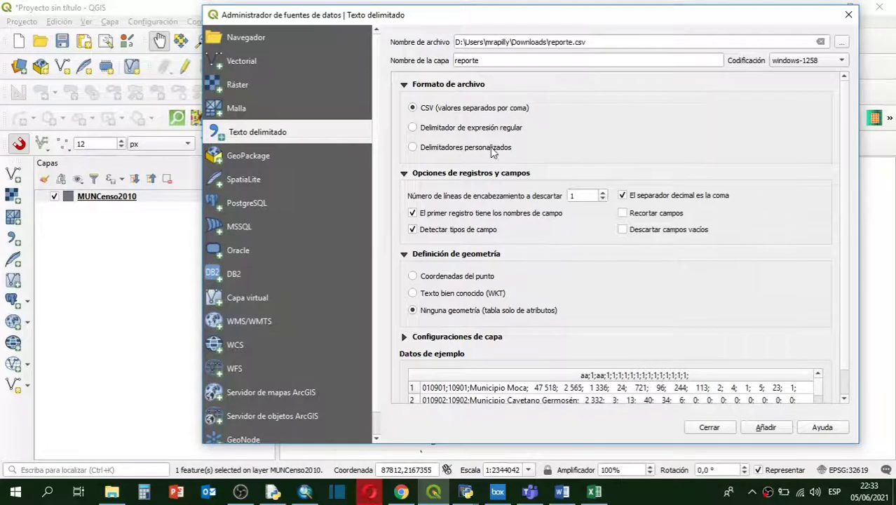
Set the file format to Delimitadores personalizados with Punto y coma as delimiter and check the column separation in the sample data.
{"action": "left_click", "coordinate": [413, 150]}
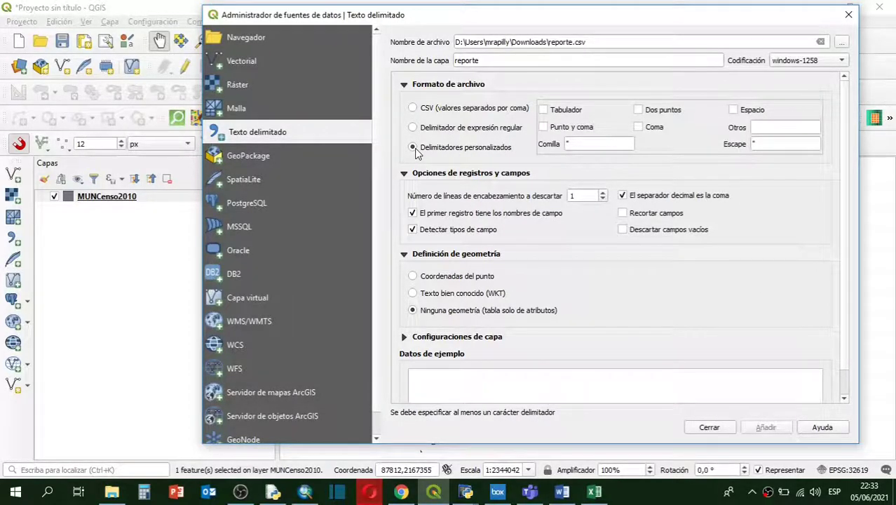
{"action": "left_click", "coordinate": [544, 128]}
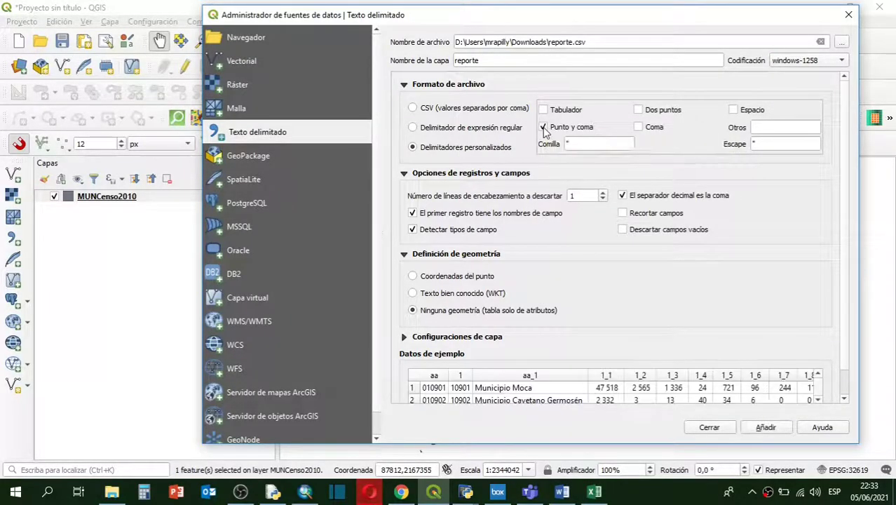
{"action": "scroll", "coordinate": [561, 309], "scroll_direction": "down", "scroll_amount": 1}
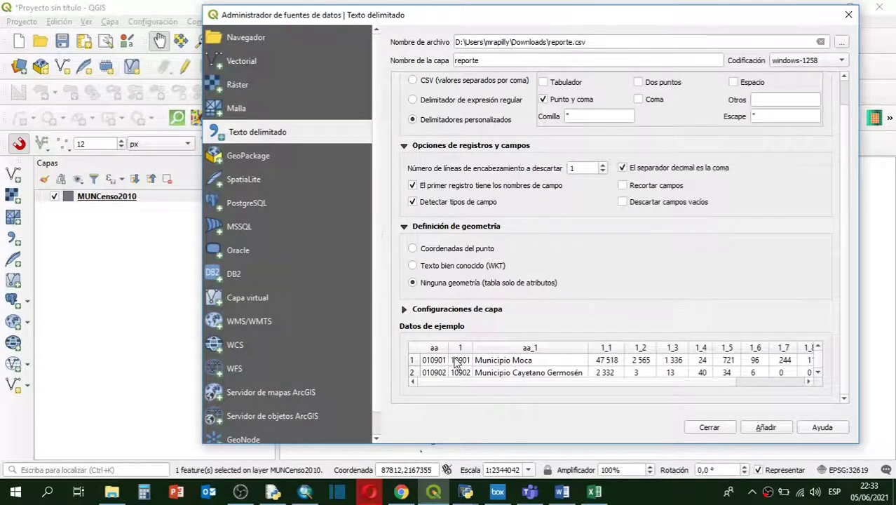
{"action": "left_click", "coordinate": [489, 347]}
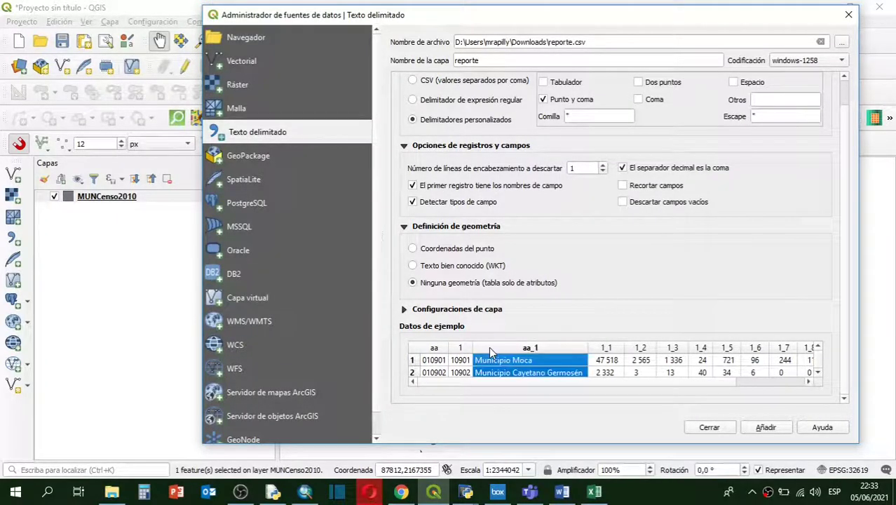
{"action": "left_click", "coordinate": [600, 348]}
{"action": "left_click", "coordinate": [639, 348]}
{"action": "left_click", "coordinate": [672, 348]}
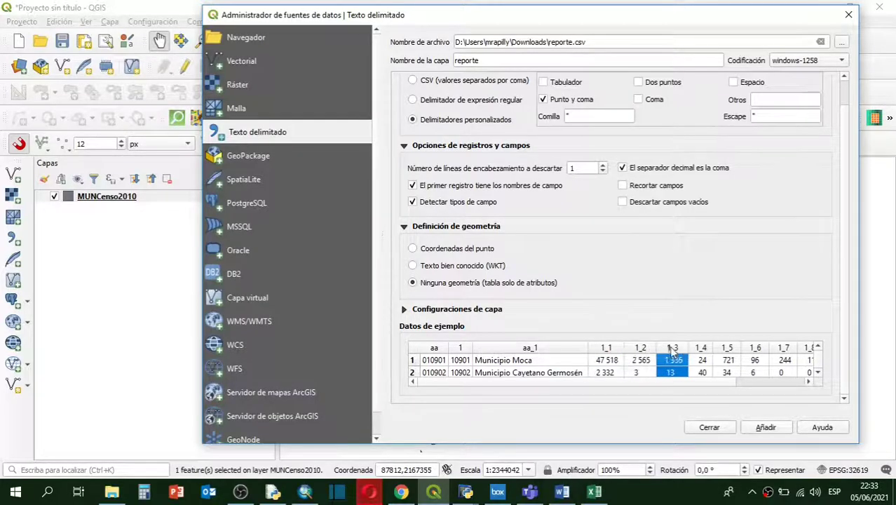
{"action": "left_click", "coordinate": [704, 349]}
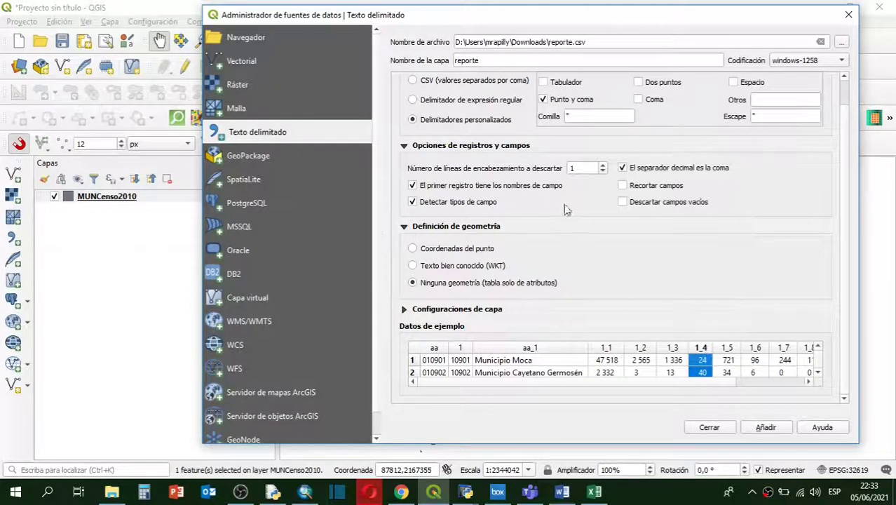
Keep the first record as the field names and set the number of header lines to discard to 0.
{"action": "scroll", "coordinate": [563, 198], "scroll_direction": "up", "scroll_amount": 1}
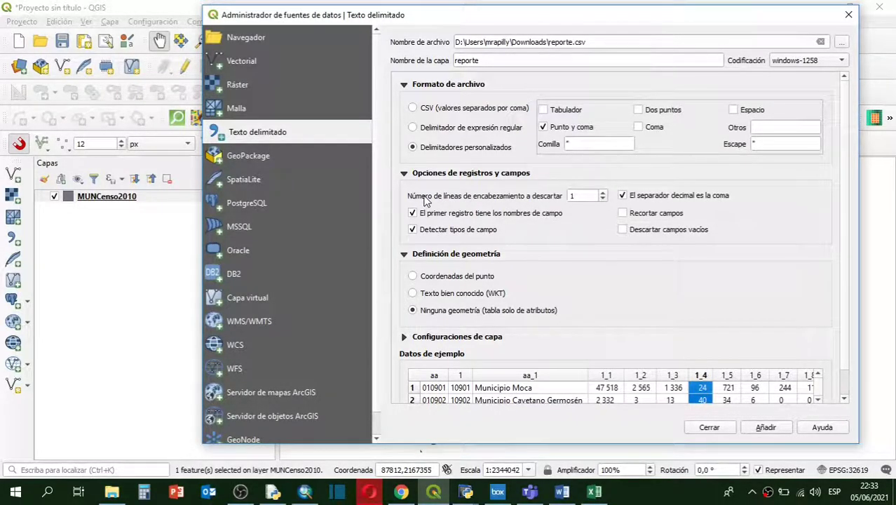
{"action": "left_click", "coordinate": [413, 214]}
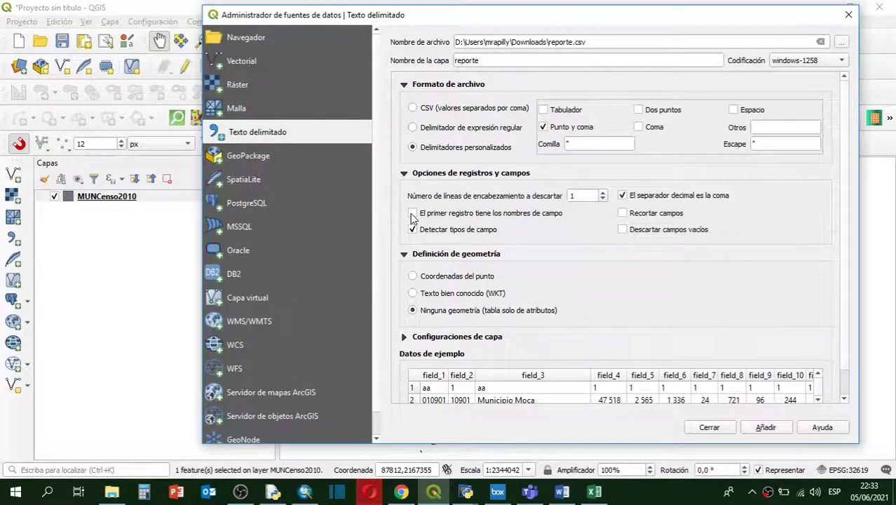
{"action": "left_click", "coordinate": [414, 215]}
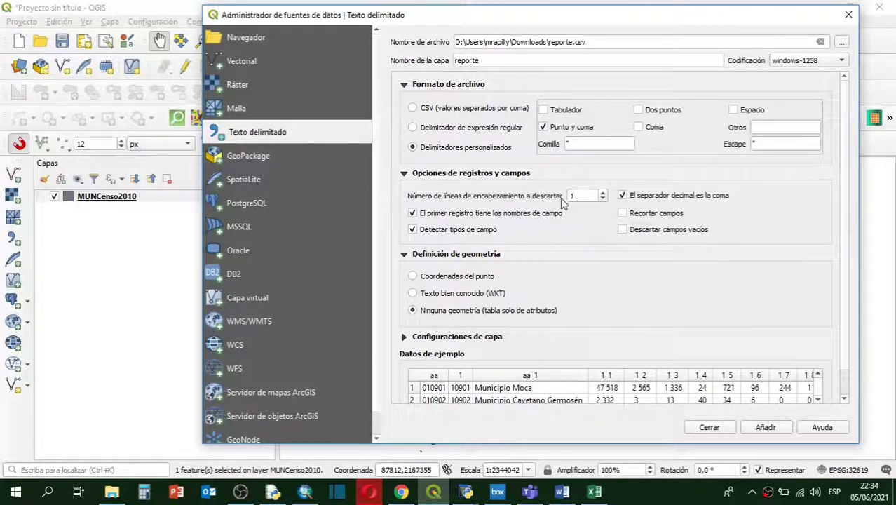
{"action": "left_click", "coordinate": [604, 199]}
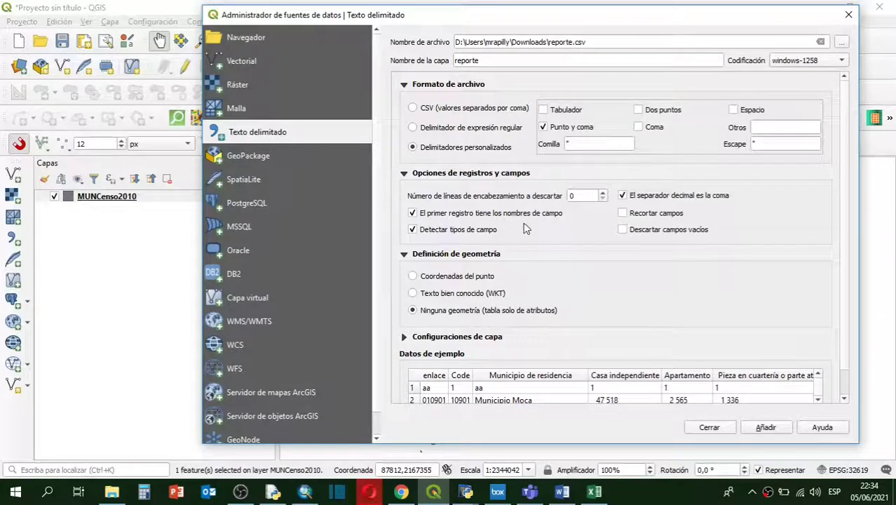
Examine the field names in the sample data, from enlace and Code through Casa independiente and Apartamento.
{"action": "scroll", "coordinate": [539, 242], "scroll_direction": "down", "scroll_amount": 1}
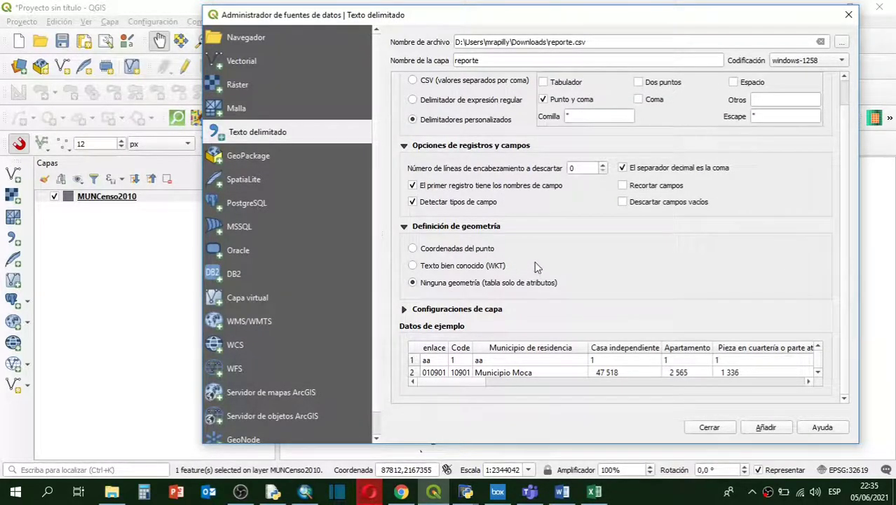
{"action": "left_click", "coordinate": [431, 348]}
{"action": "left_click", "coordinate": [459, 349]}
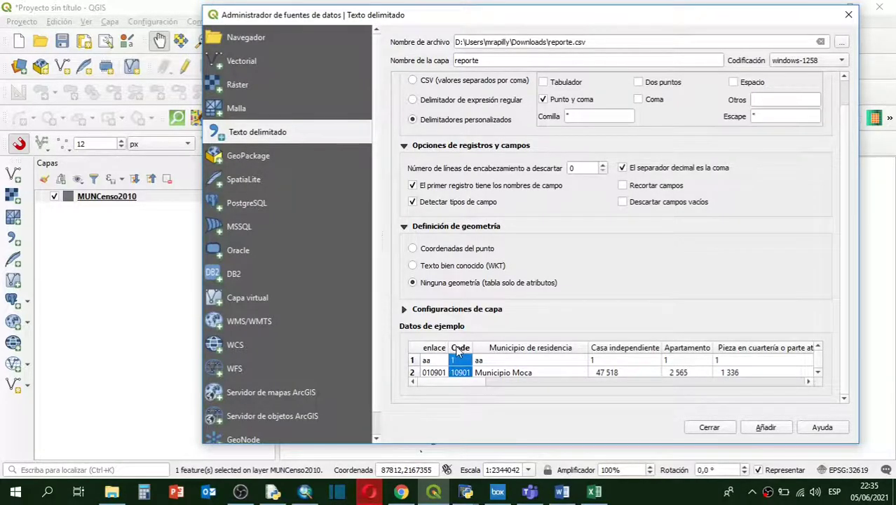
{"action": "left_click", "coordinate": [486, 347]}
{"action": "left_click", "coordinate": [601, 349]}
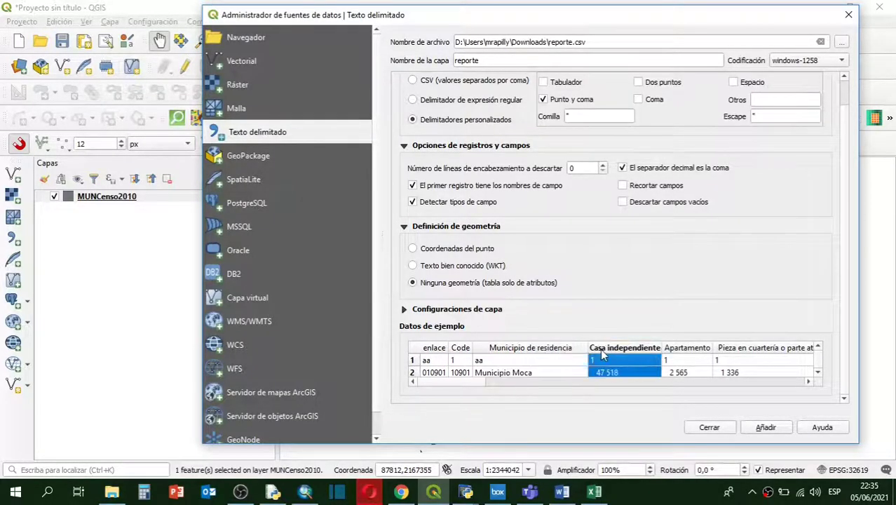
{"action": "left_click", "coordinate": [434, 349]}
{"action": "left_click", "coordinate": [460, 348]}
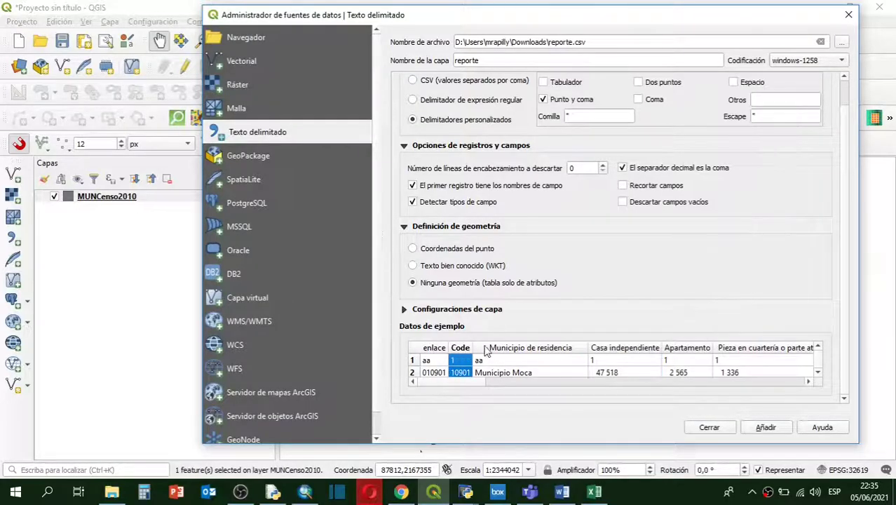
{"action": "left_click", "coordinate": [511, 349]}
{"action": "left_click", "coordinate": [612, 349]}
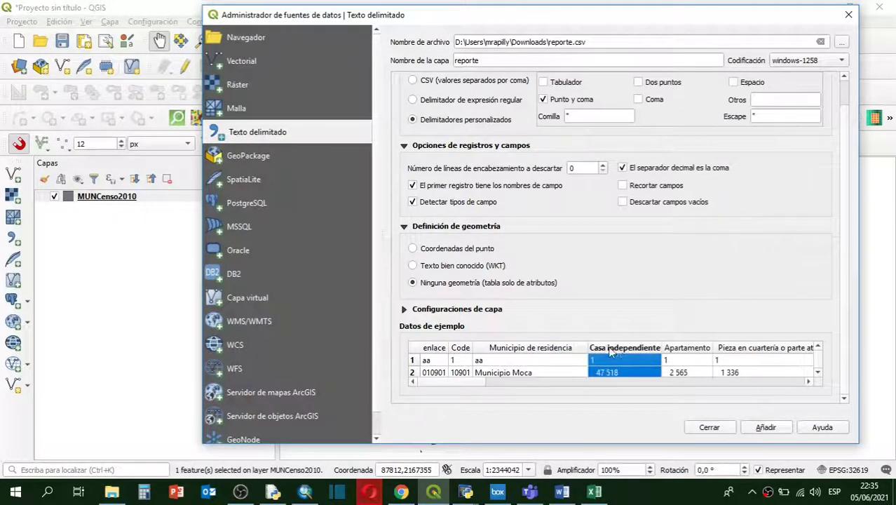
{"action": "left_click", "coordinate": [673, 348]}
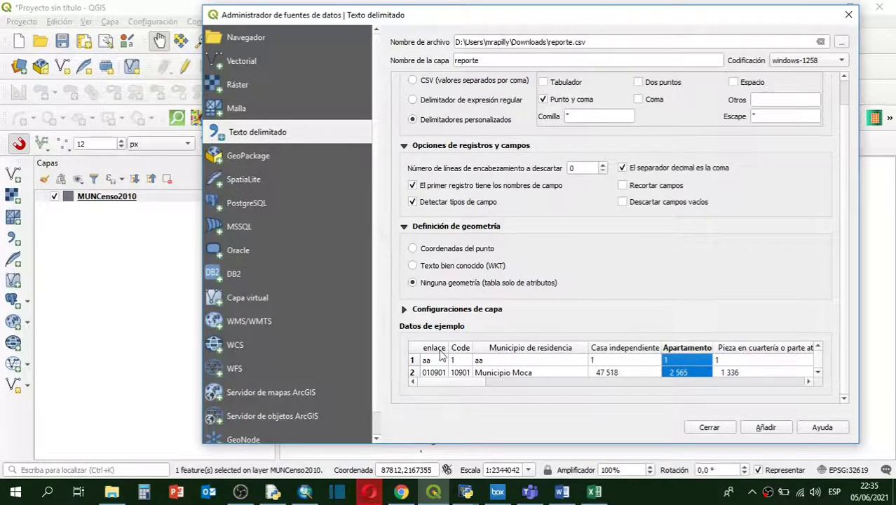
Examine the first sample record's placeholder values and compare them with the enlace code in the record below.
{"action": "left_click", "coordinate": [414, 361]}
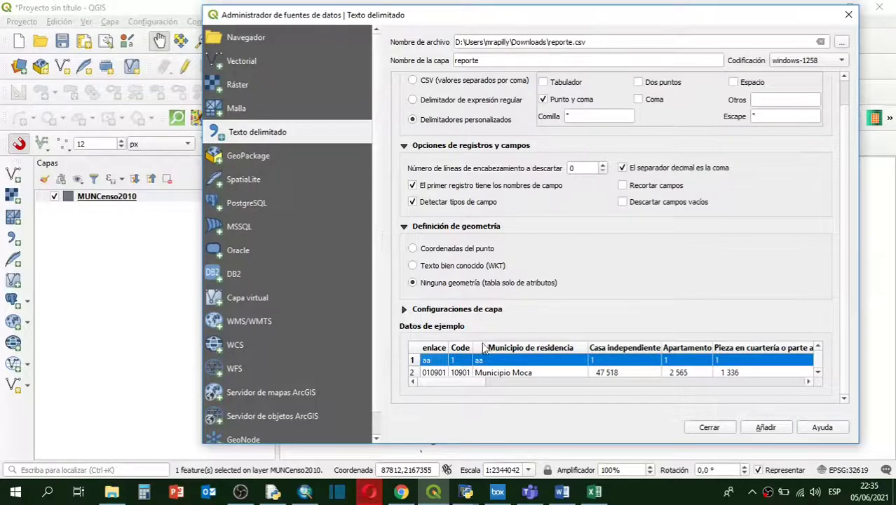
{"action": "left_click", "coordinate": [433, 373]}
{"action": "scroll", "coordinate": [433, 376], "scroll_direction": "down", "scroll_amount": 1}
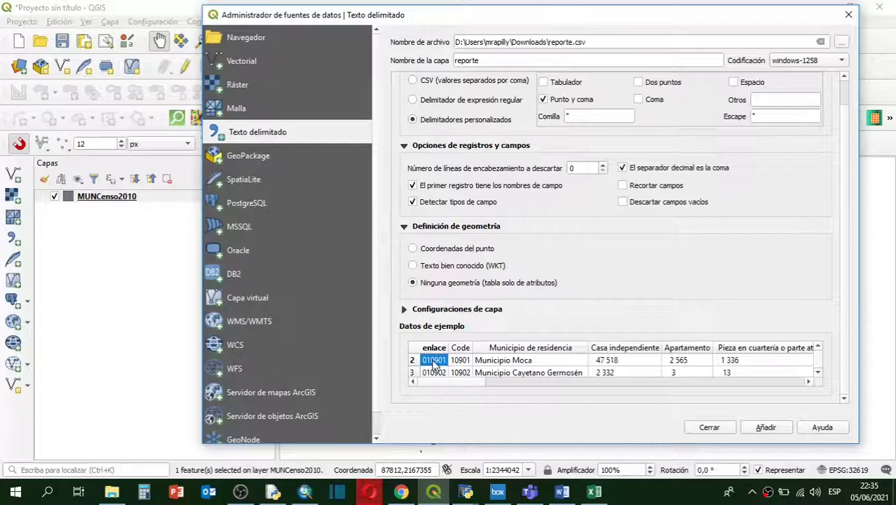
{"action": "scroll", "coordinate": [432, 374], "scroll_direction": "up", "scroll_amount": 2}
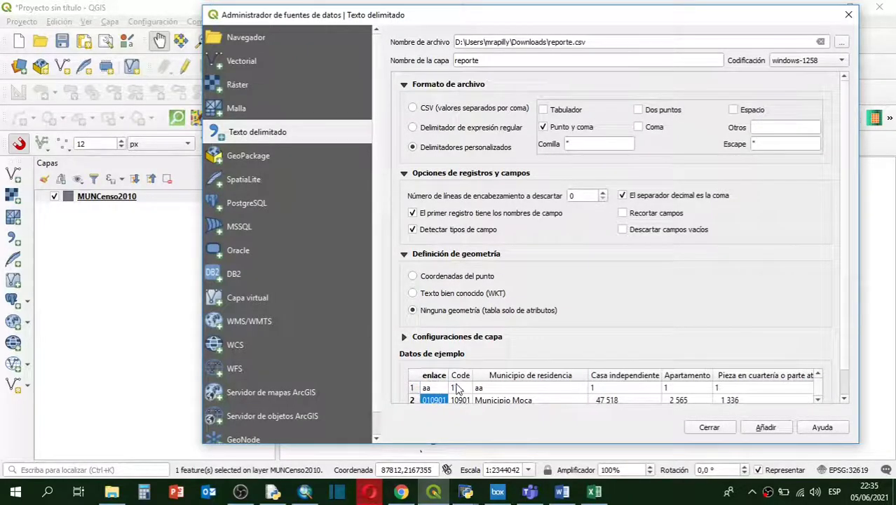
{"action": "left_click", "coordinate": [458, 388]}
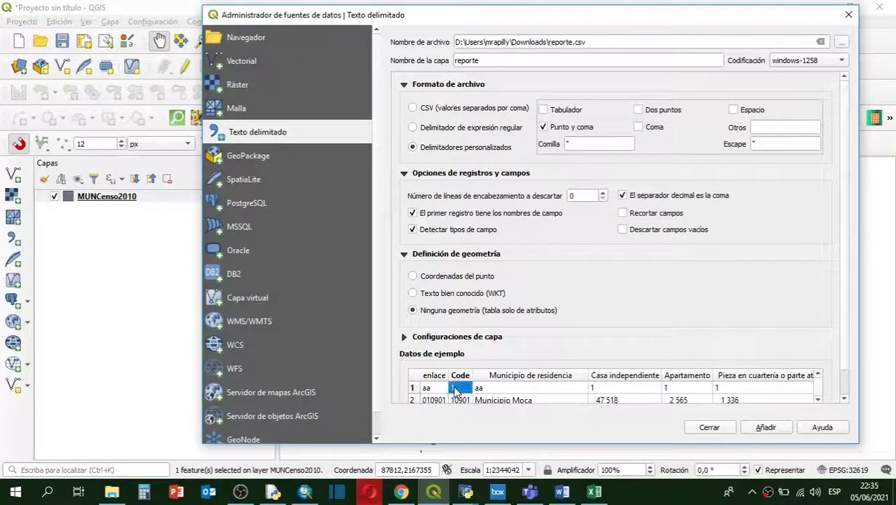
{"action": "left_click", "coordinate": [500, 390]}
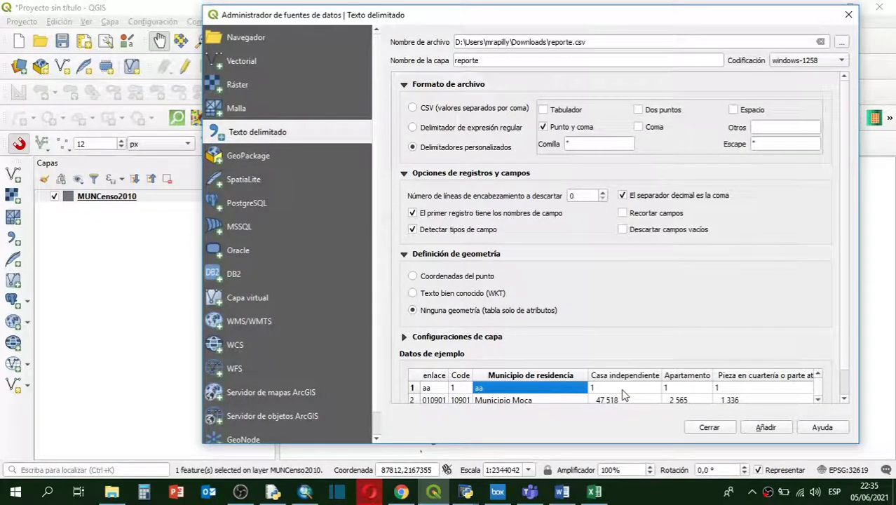
{"action": "scroll", "coordinate": [628, 338], "scroll_direction": "down", "scroll_amount": 1}
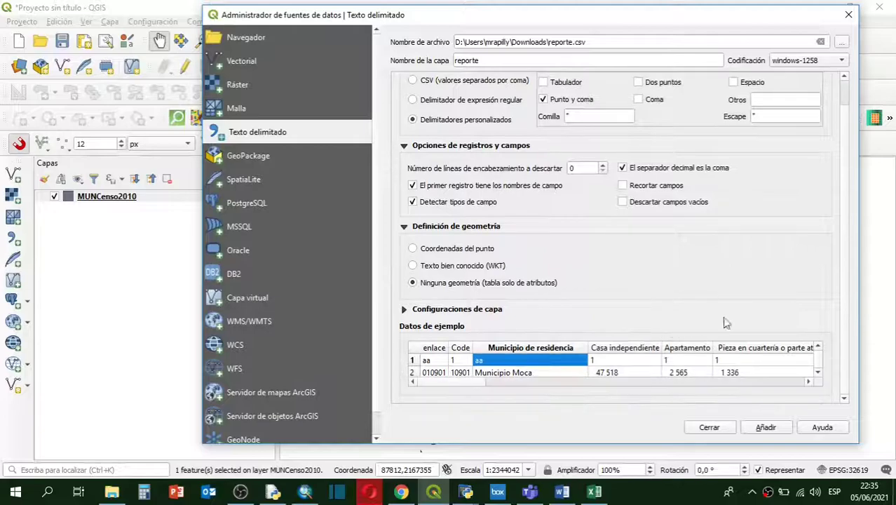
{"action": "left_click_drag", "start_coordinate": [452, 380], "coordinate": [420, 397]}
Set the geometry definition to Ninguna geometría (tabla solo de atributos), add the reporte table to the project and close the data source manager.
{"action": "left_click", "coordinate": [413, 251]}
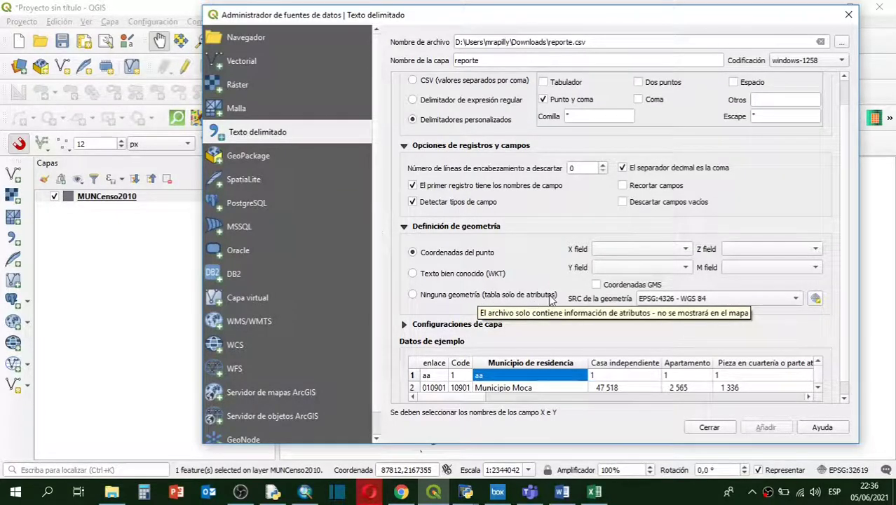
{"action": "left_click", "coordinate": [415, 296]}
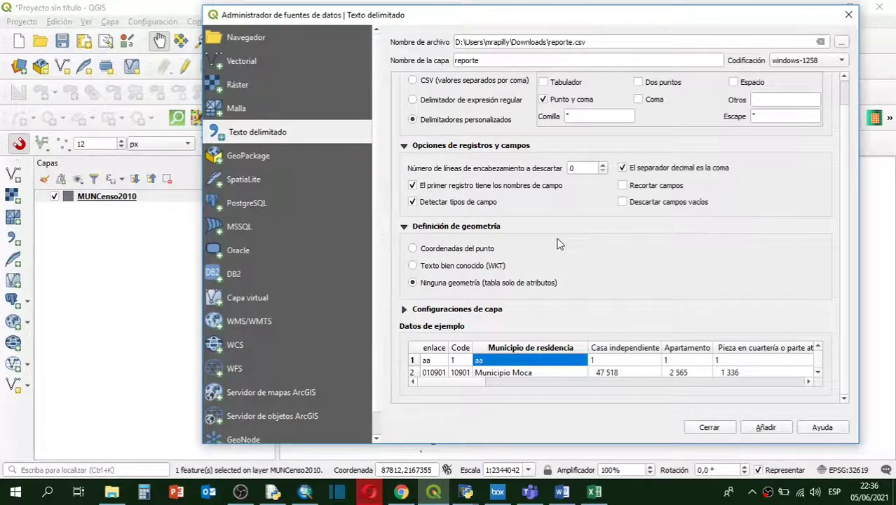
{"action": "left_click", "coordinate": [767, 427]}
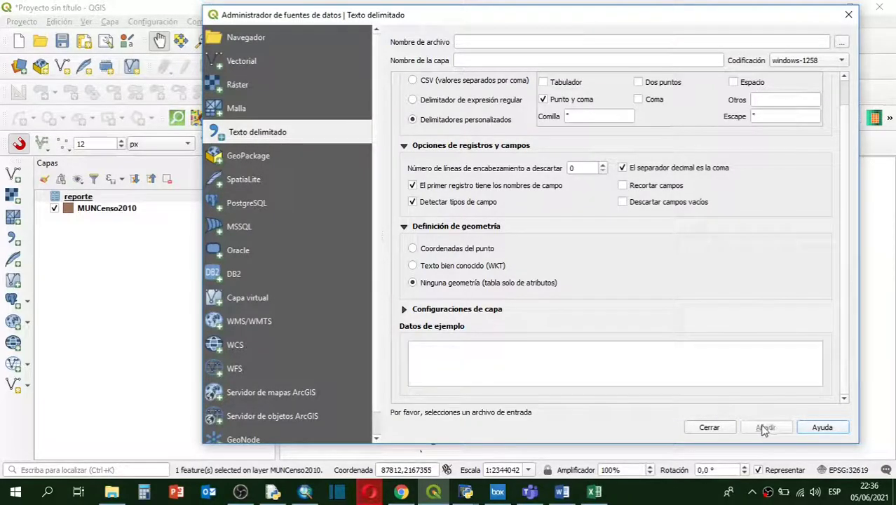
{"action": "left_click", "coordinate": [709, 428]}
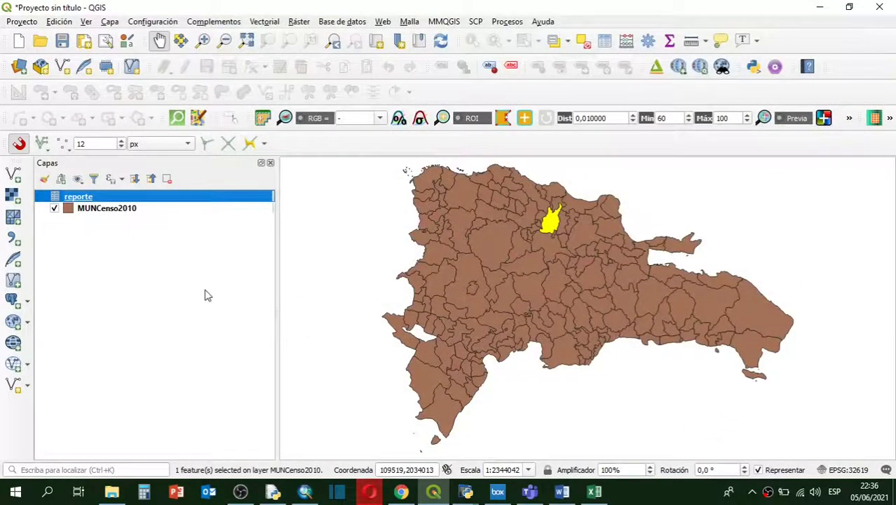
Hide MUNCenso2010 and examine the reporte attribute table sorted by Municipio de residencia, checking the enlace, Code, Casa independiente and Apartamento values.
{"action": "left_click", "coordinate": [54, 208]}
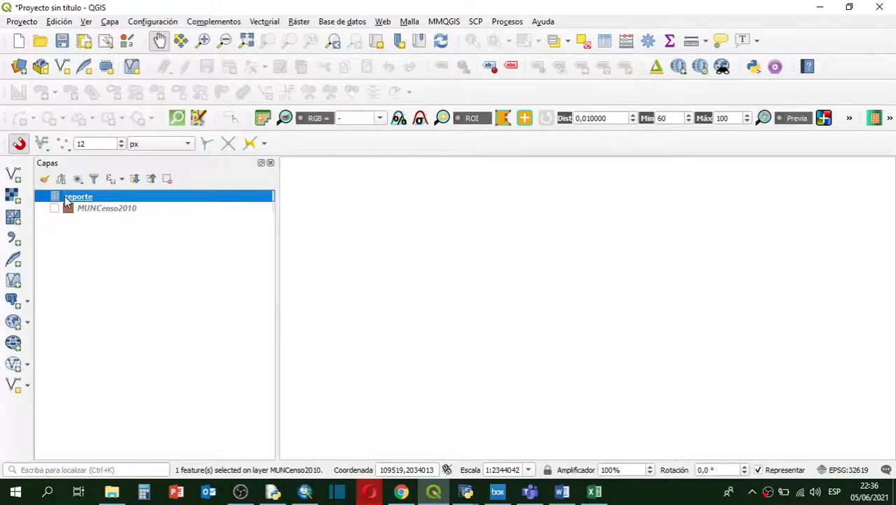
{"action": "right_click", "coordinate": [67, 200]}
{"action": "left_click", "coordinate": [99, 282]}
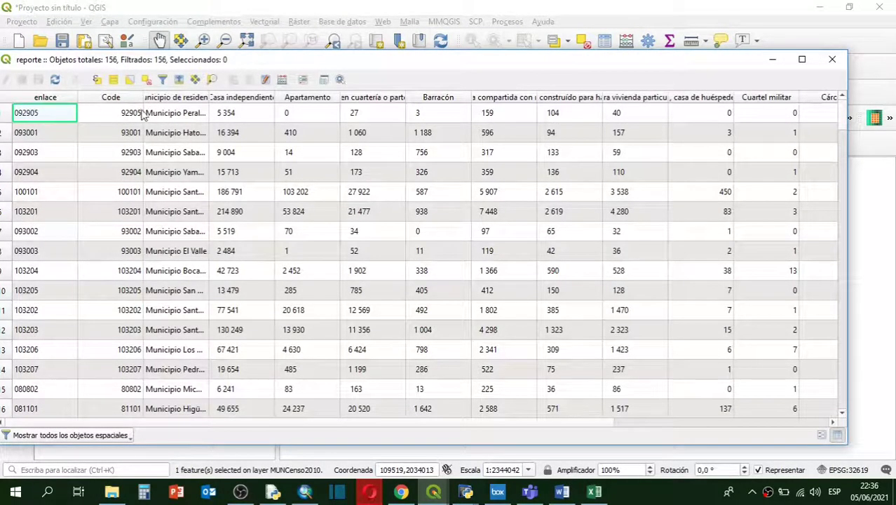
{"action": "left_click", "coordinate": [171, 99]}
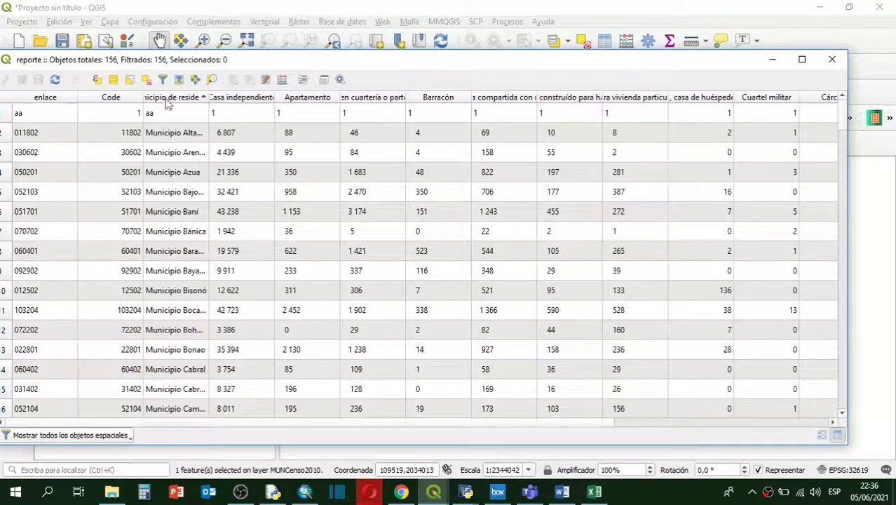
{"action": "left_click", "coordinate": [28, 134]}
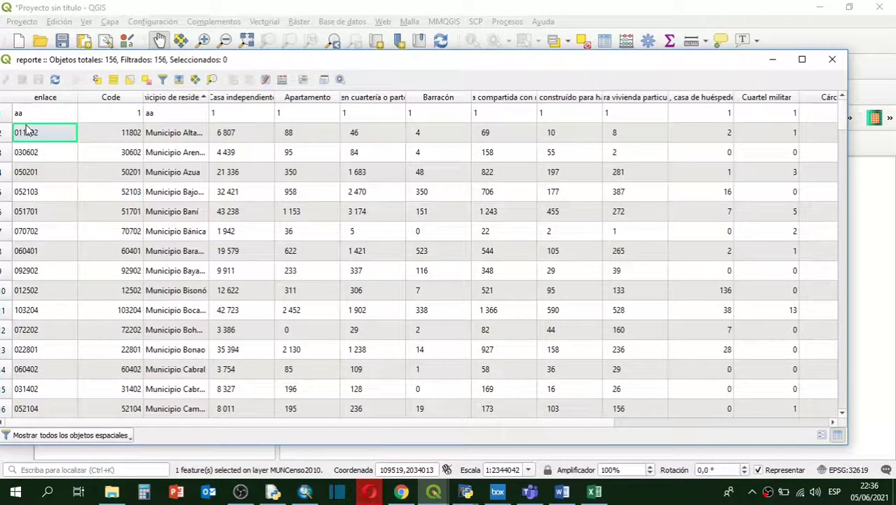
{"action": "left_click", "coordinate": [109, 139]}
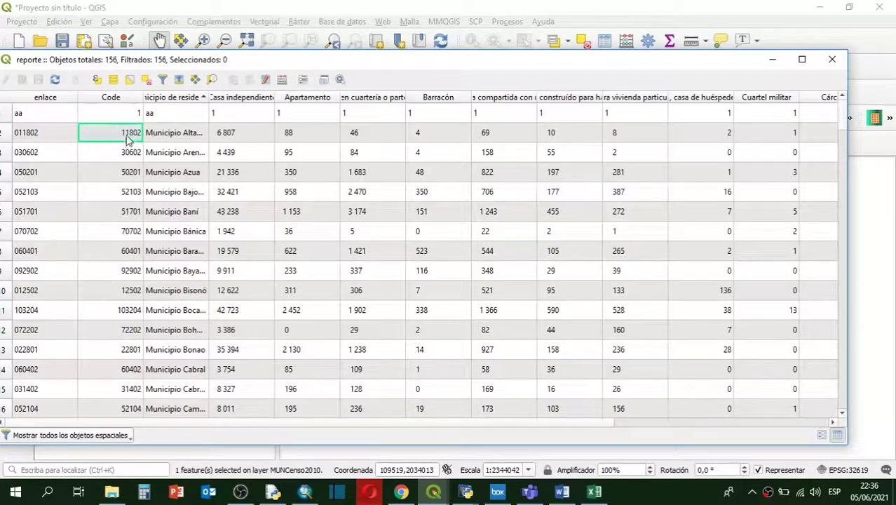
{"action": "left_click", "coordinate": [242, 138]}
{"action": "left_click", "coordinate": [299, 133]}
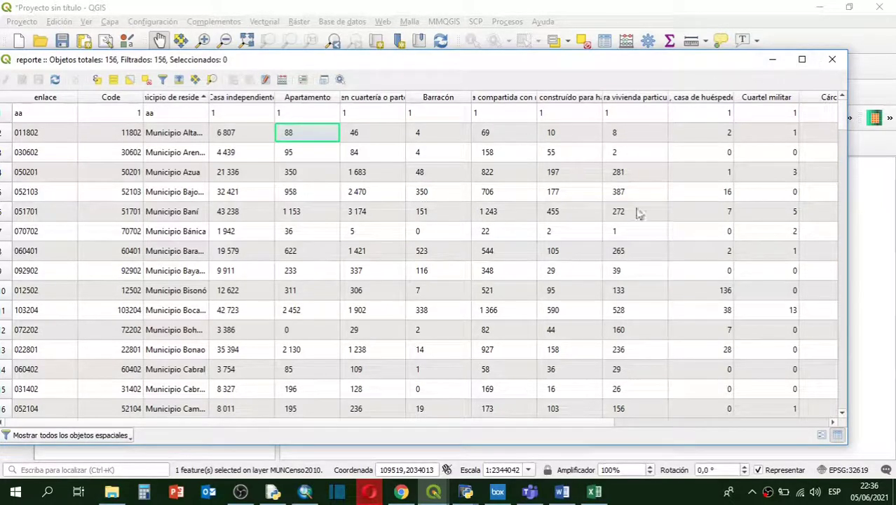
{"action": "left_click", "coordinate": [833, 59]}
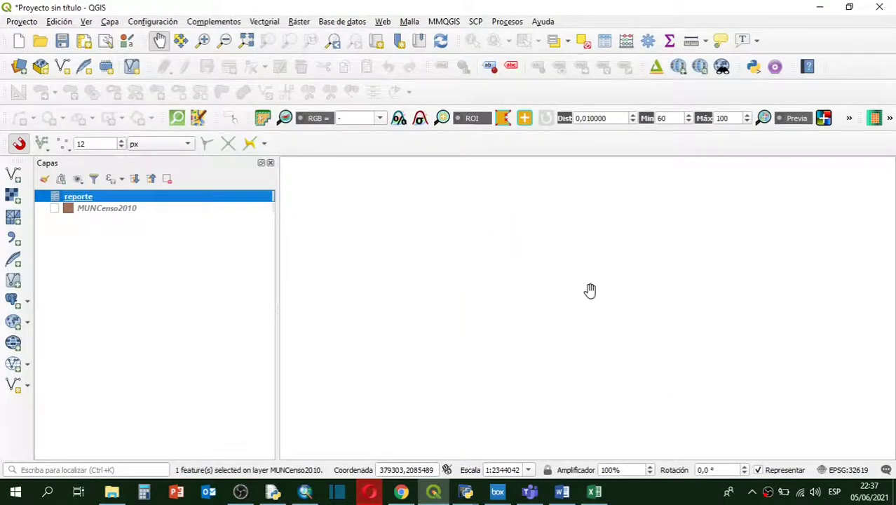
Toggle the visibility of MUNCenso2010 to compare the map layer with the geometry-less reporte table, leaving MUNCenso2010 shown.
{"action": "left_click", "coordinate": [55, 208]}
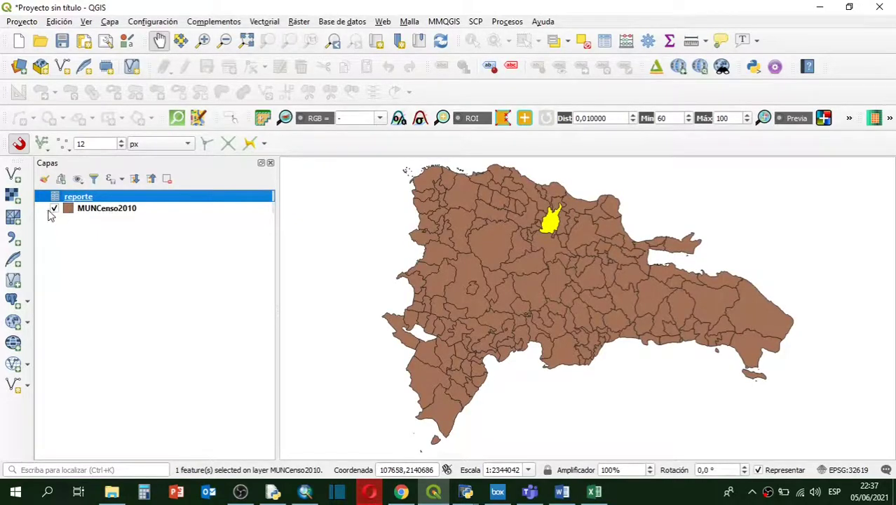
{"action": "left_click", "coordinate": [55, 209]}
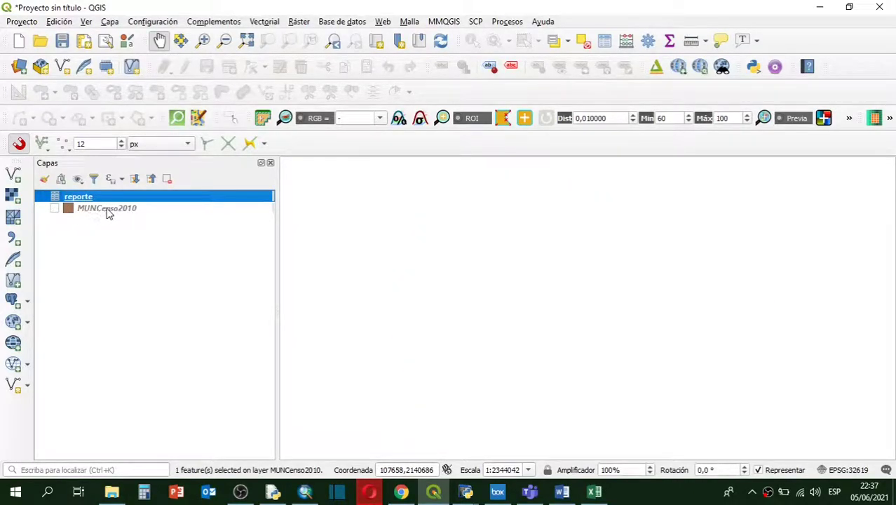
{"action": "left_click", "coordinate": [54, 209]}
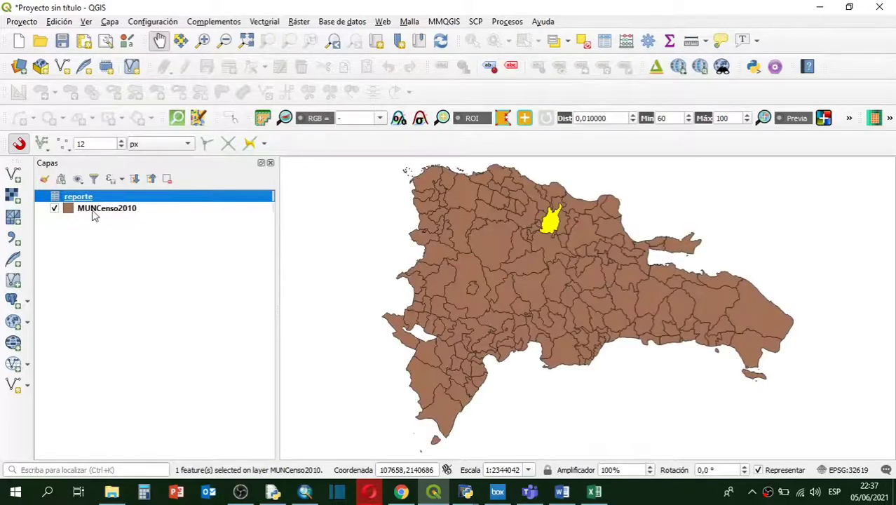
{"action": "left_click", "coordinate": [55, 209]}
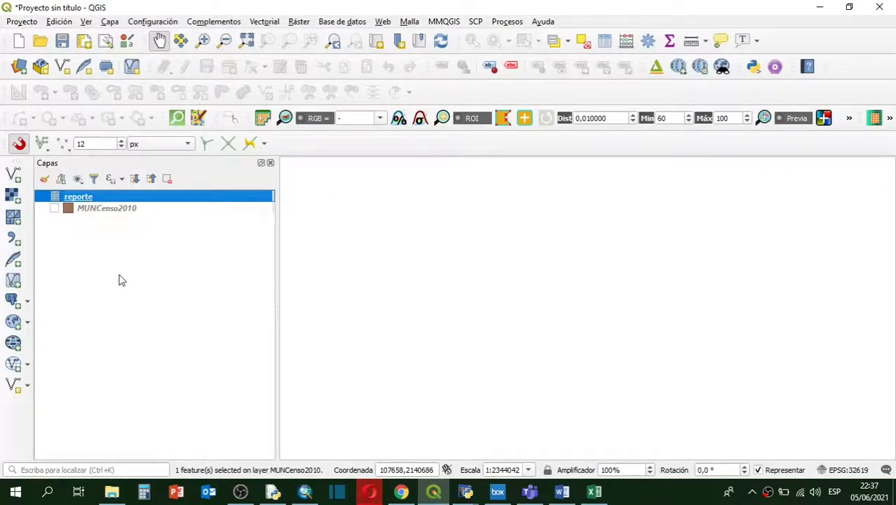
{"action": "left_click", "coordinate": [55, 209]}
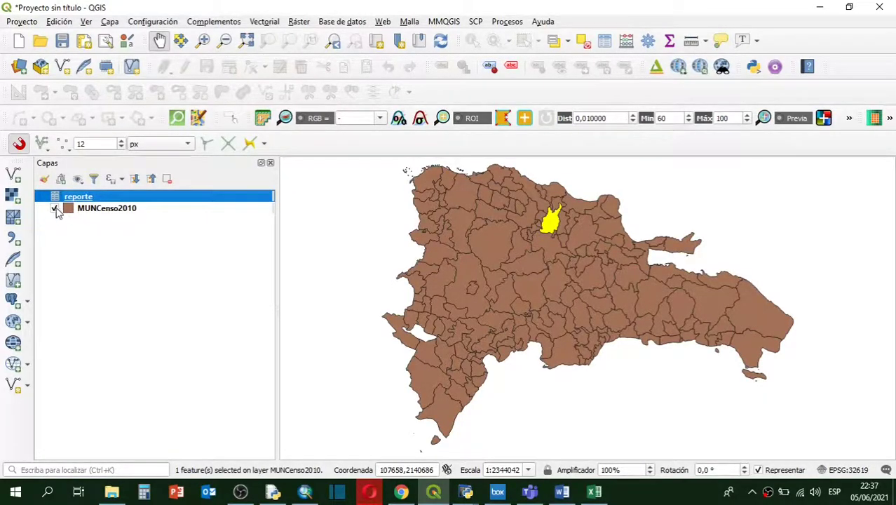
Join the reporte table to the MUNCenso2010 layer, using enlace as the join field and ENLACE as the target field.
{"action": "right_click", "coordinate": [96, 212]}
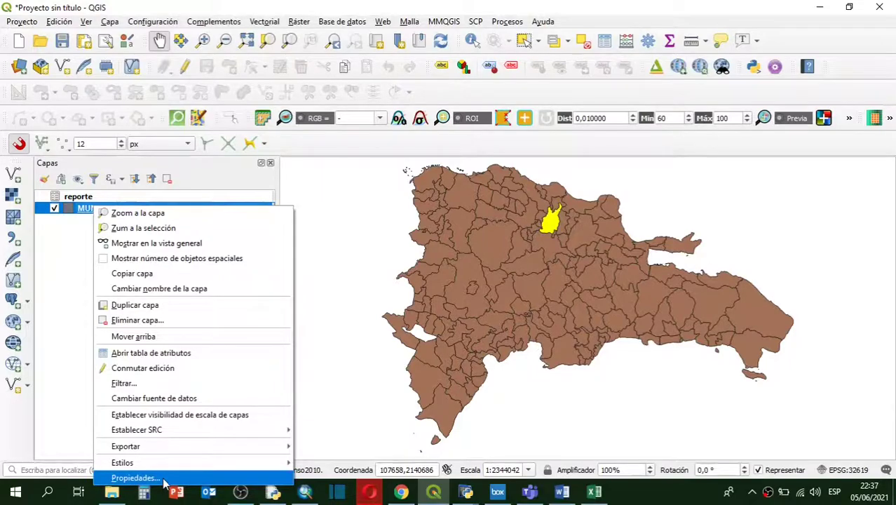
{"action": "left_click", "coordinate": [134, 477]}
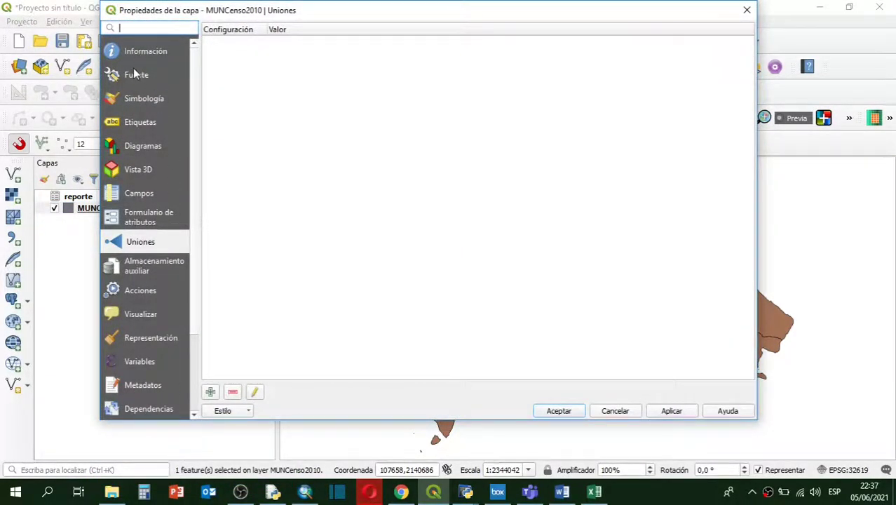
{"action": "left_click", "coordinate": [134, 97]}
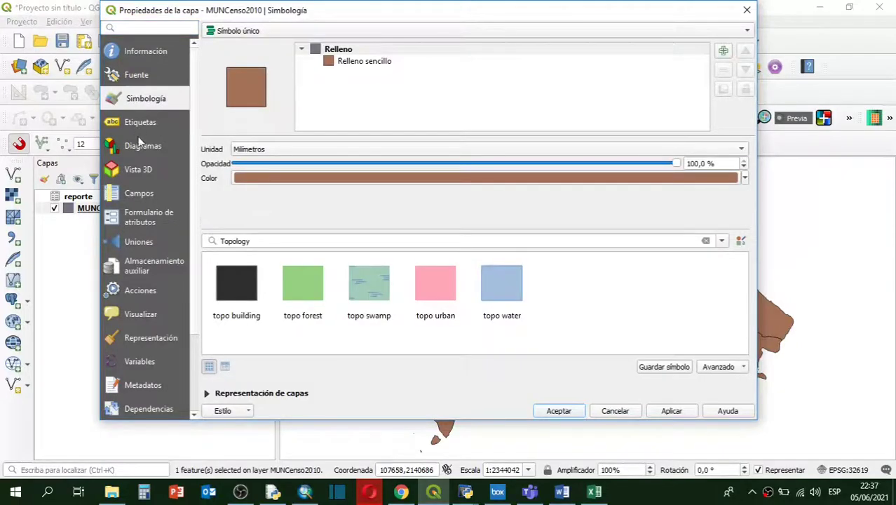
{"action": "left_click", "coordinate": [135, 241]}
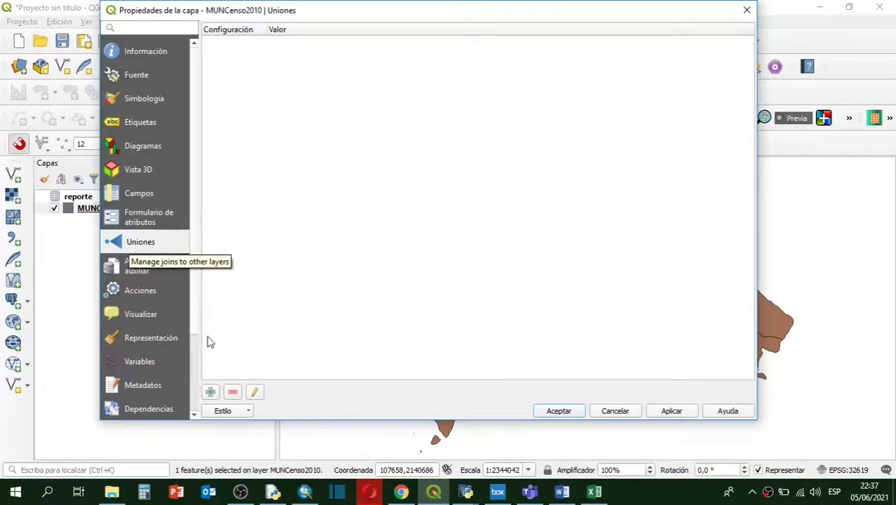
{"action": "left_click", "coordinate": [211, 393]}
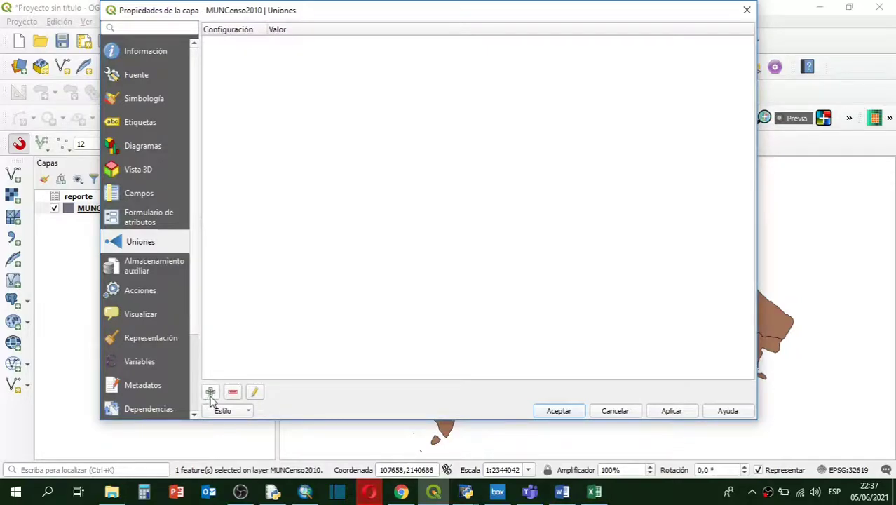
{"action": "left_click", "coordinate": [211, 394]}
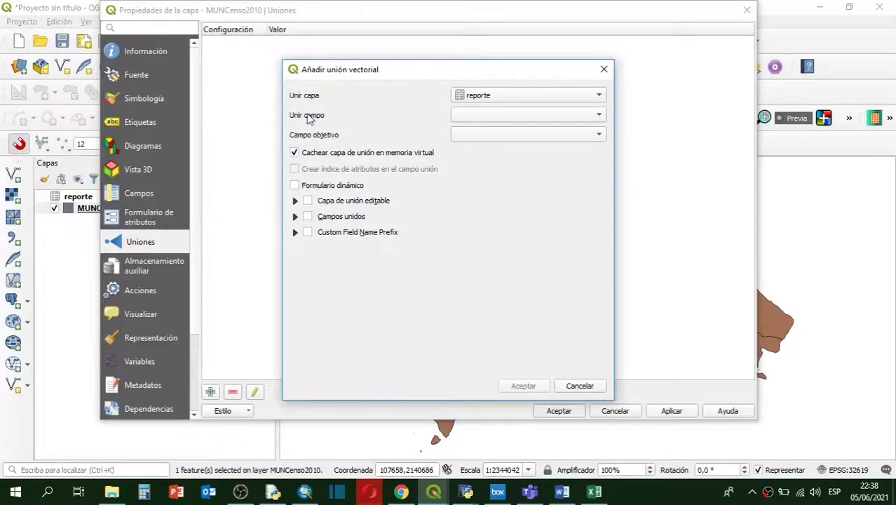
{"action": "left_click", "coordinate": [600, 115]}
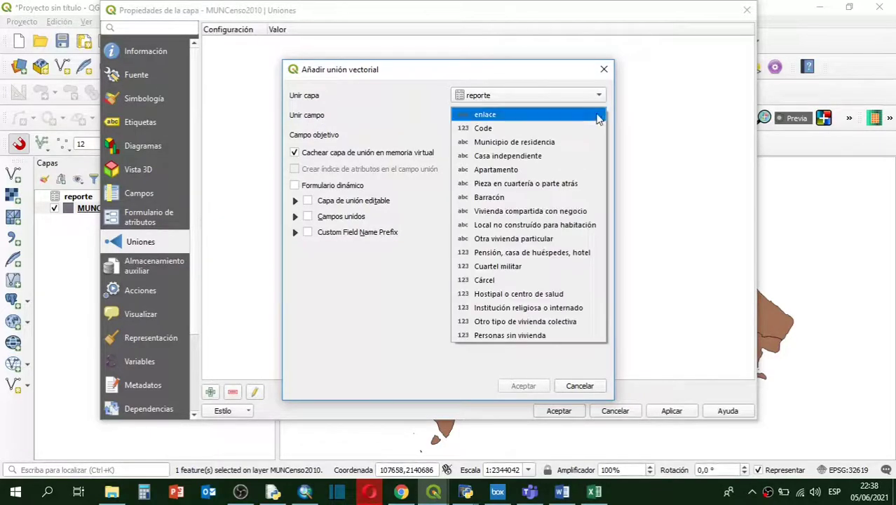
{"action": "left_click", "coordinate": [561, 115]}
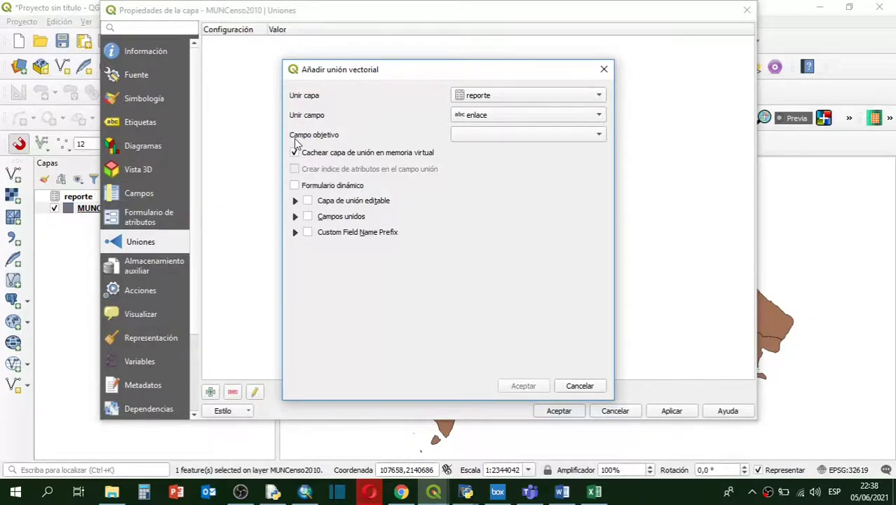
{"action": "left_click", "coordinate": [599, 134]}
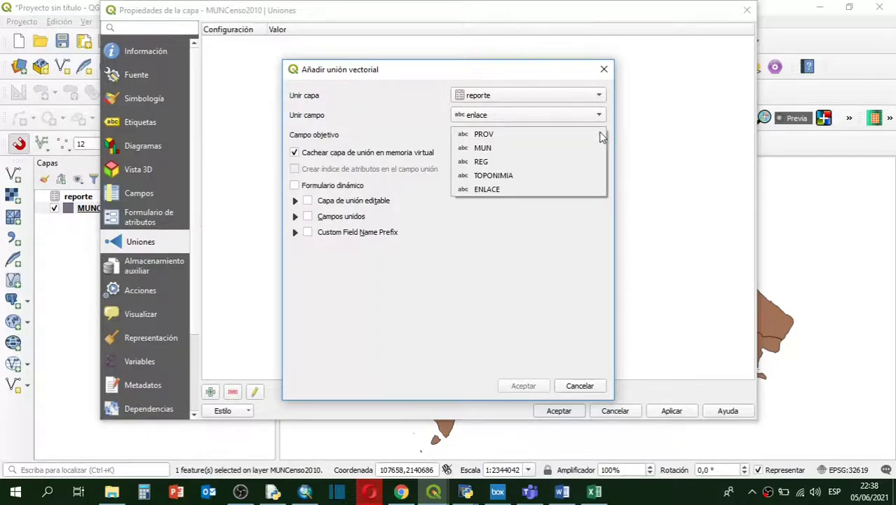
{"action": "left_click", "coordinate": [530, 190]}
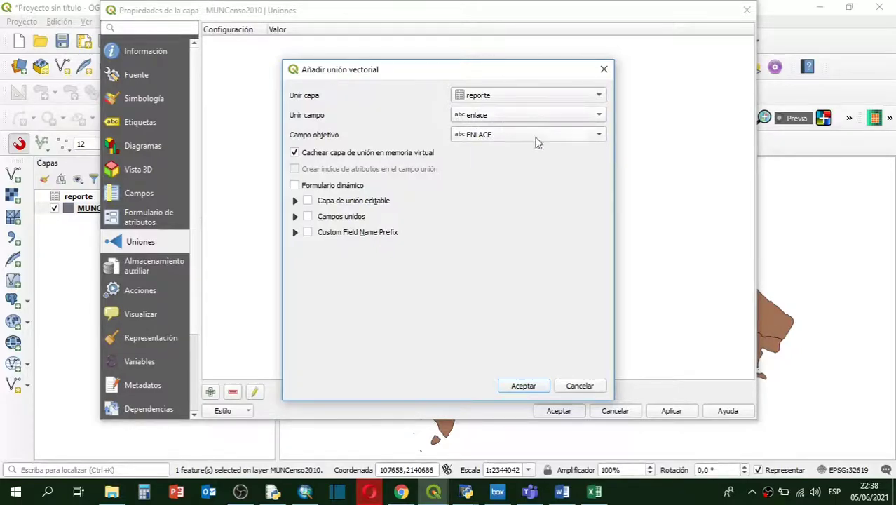
{"action": "left_click", "coordinate": [530, 386]}
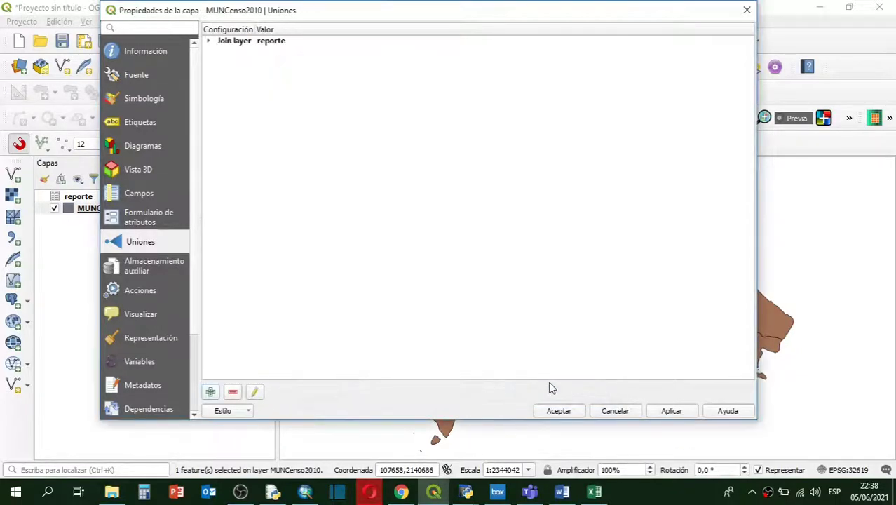
{"action": "left_click", "coordinate": [574, 413]}
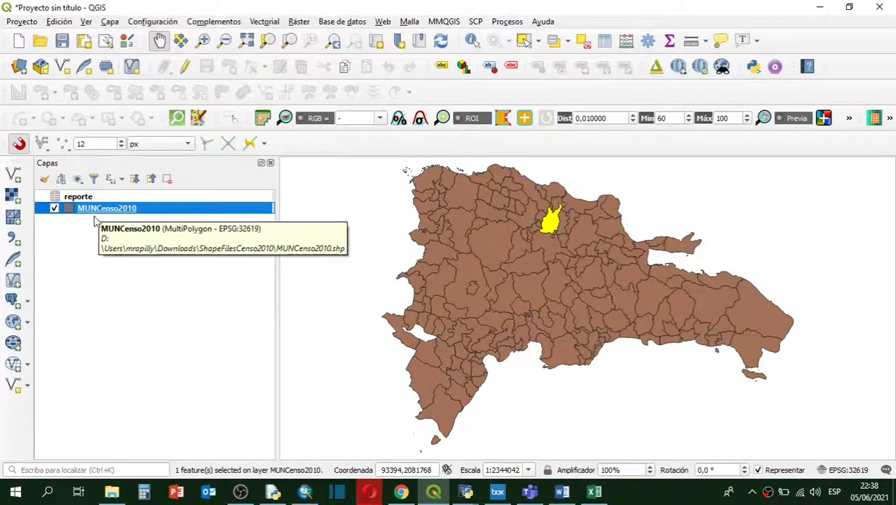
Examine the joined reporte columns in the MUNCenso2010 attribute table, sorting the records by reporte_Casa independiente.
{"action": "right_click", "coordinate": [100, 210]}
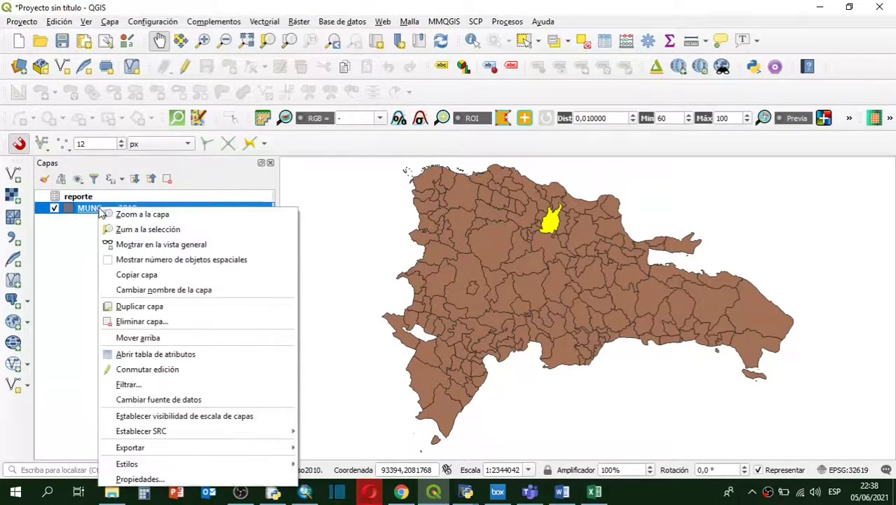
{"action": "left_click", "coordinate": [195, 358]}
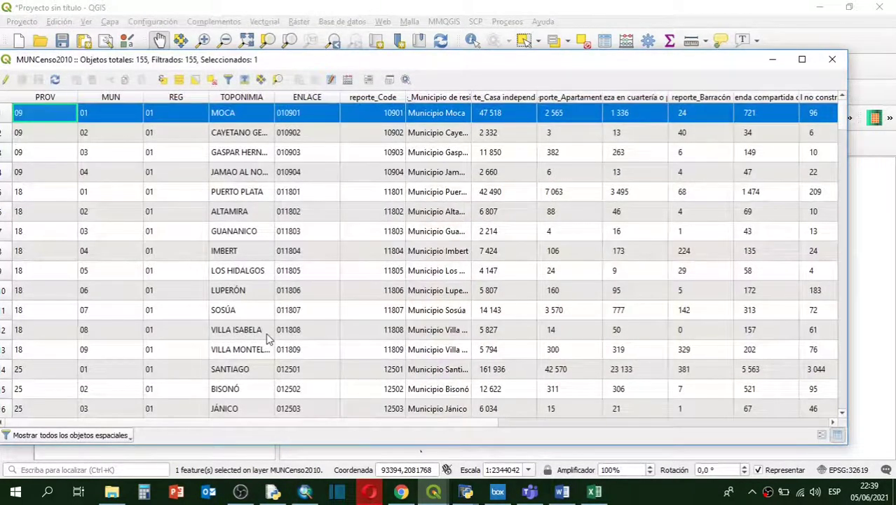
{"action": "left_click", "coordinate": [801, 59]}
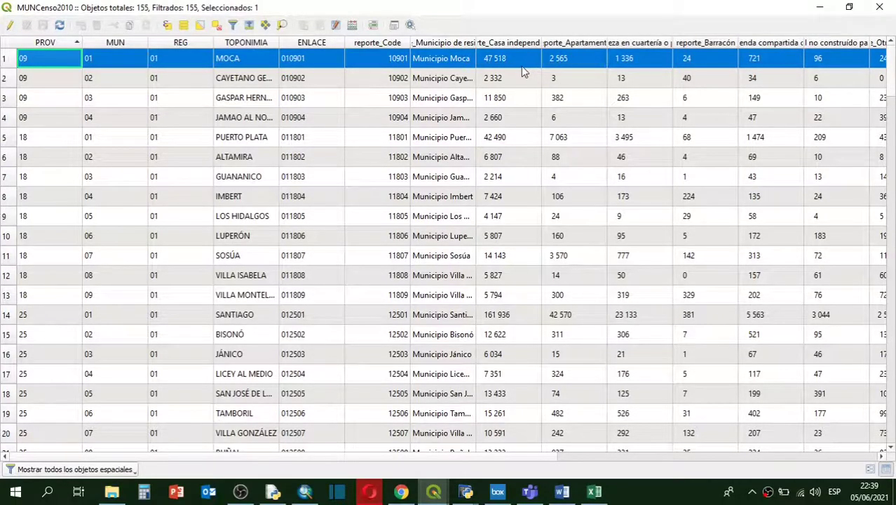
{"action": "left_click", "coordinate": [511, 44]}
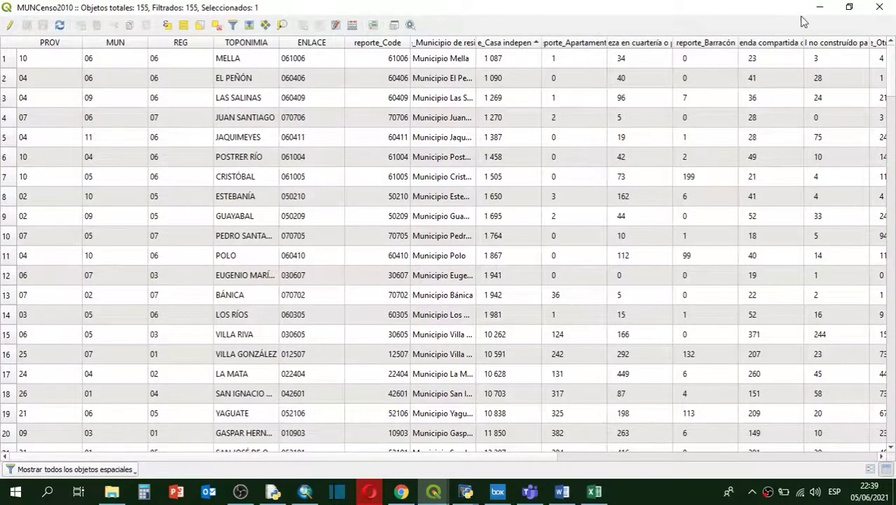
{"action": "left_click", "coordinate": [881, 7]}
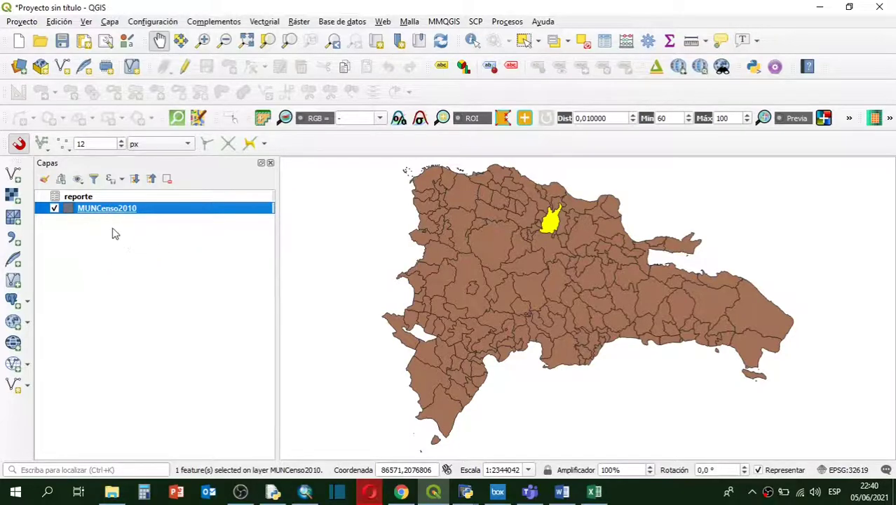
Start exporting the joined MUNCenso2010 layer as an ESRI shapefile, with Descargas as the destination folder.
{"action": "right_click", "coordinate": [95, 209]}
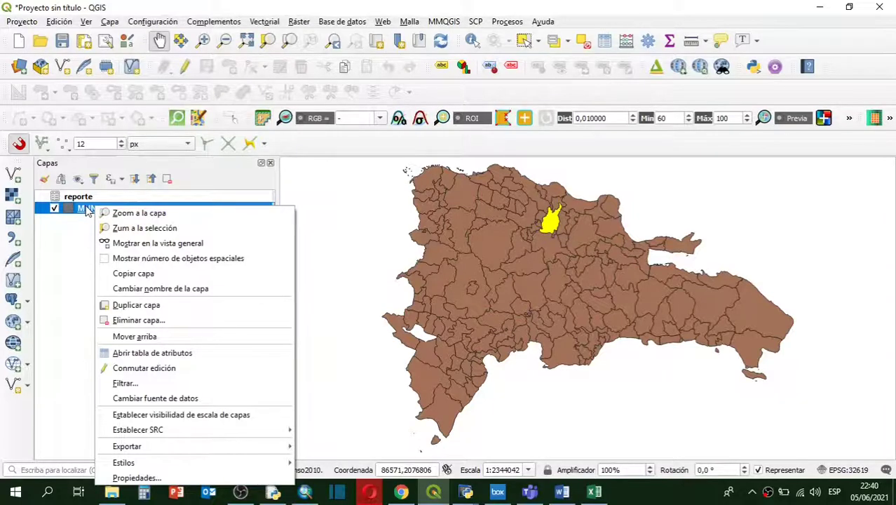
{"action": "mouse_move", "coordinate": [226, 451]}
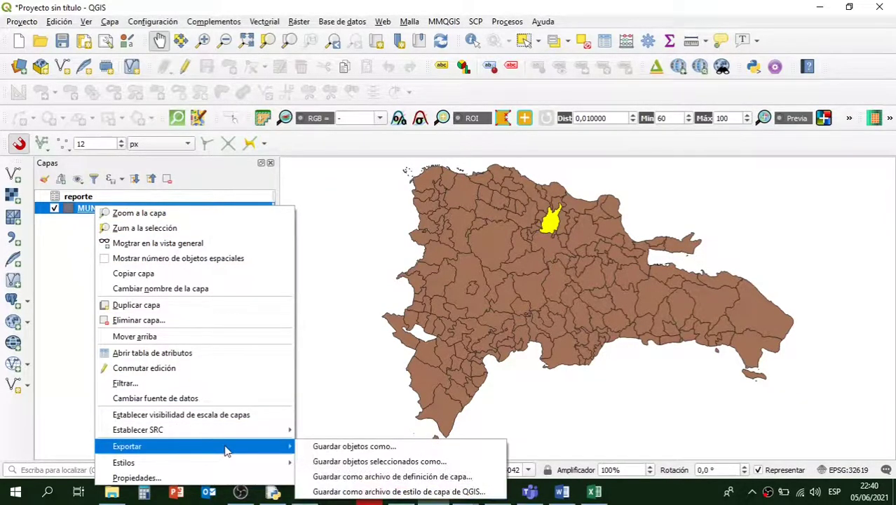
{"action": "left_click", "coordinate": [370, 448]}
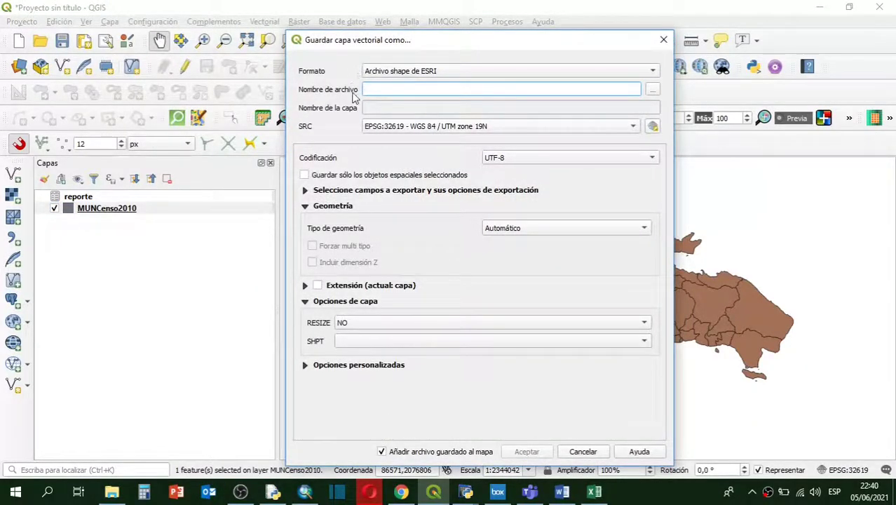
{"action": "left_click", "coordinate": [654, 94]}
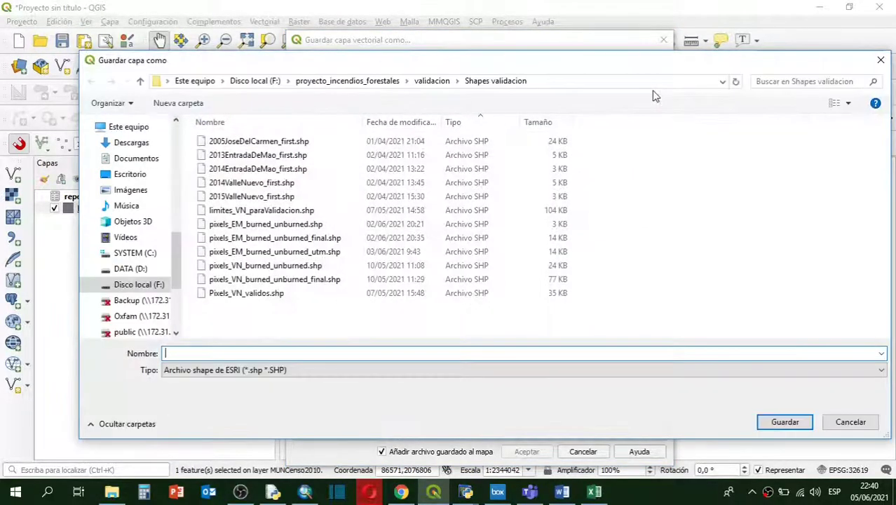
{"action": "left_click", "coordinate": [142, 144]}
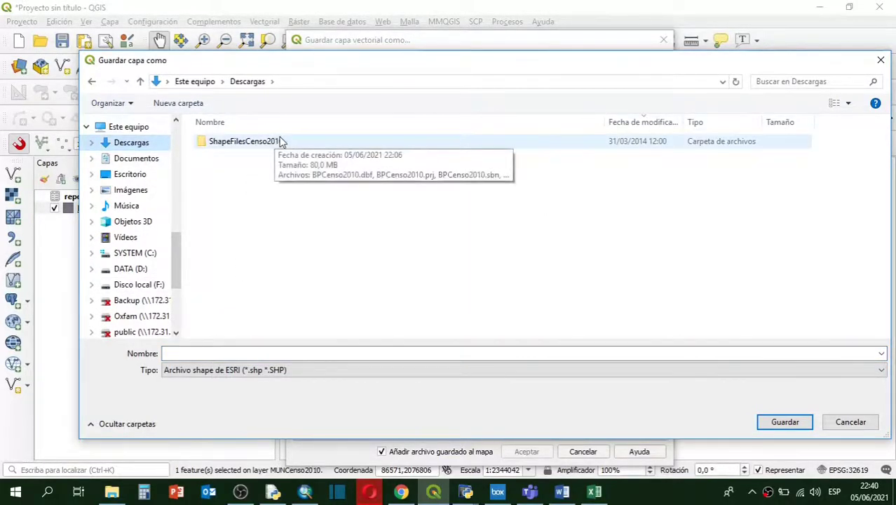
Name the shapefile "shapefile municipios con estadisticas ONE" and complete the export, adding the saved file to the map.
{"action": "left_click", "coordinate": [209, 354]}
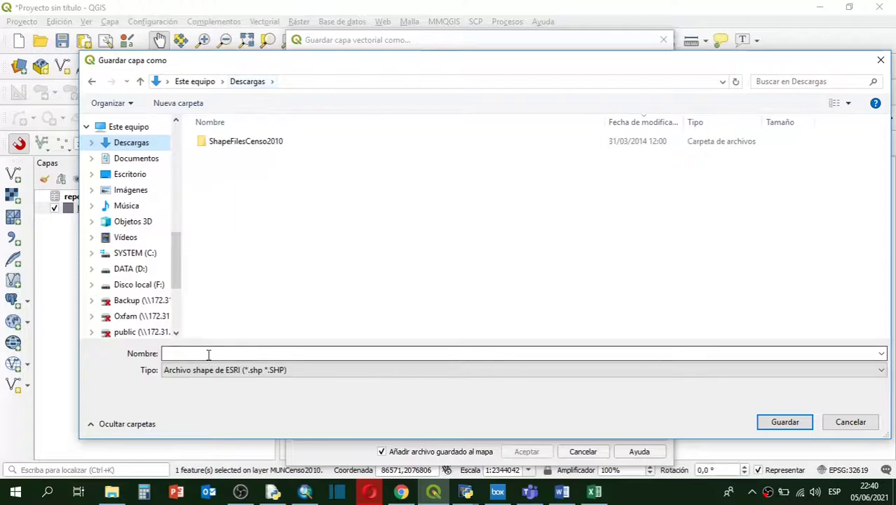
{"action": "type", "text": "sha"}
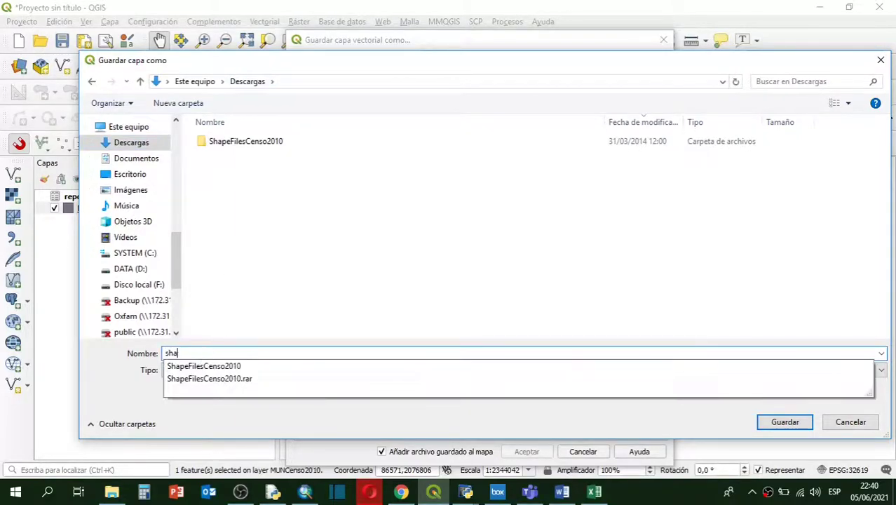
{"action": "type", "text": "pefiel"}
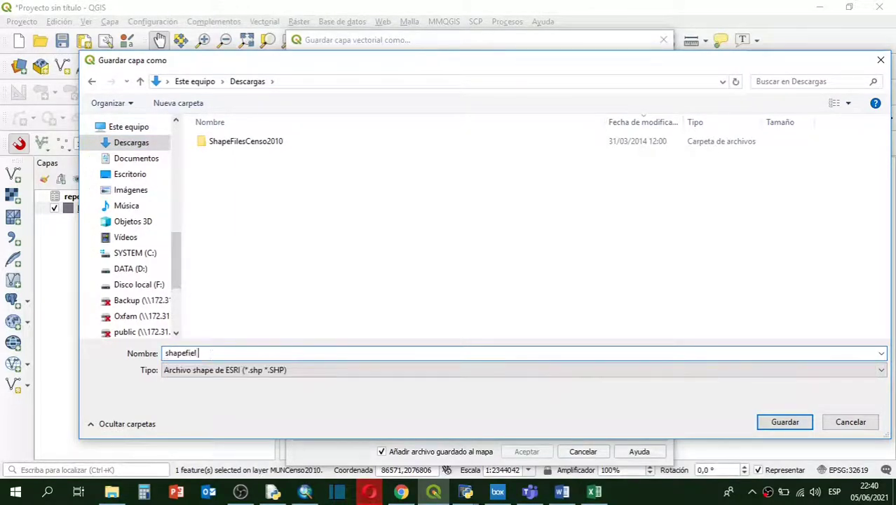
{"action": "key", "text": "BackSpace"}
{"action": "key", "text": "BackSpace"}
{"action": "type", "text": "le"}
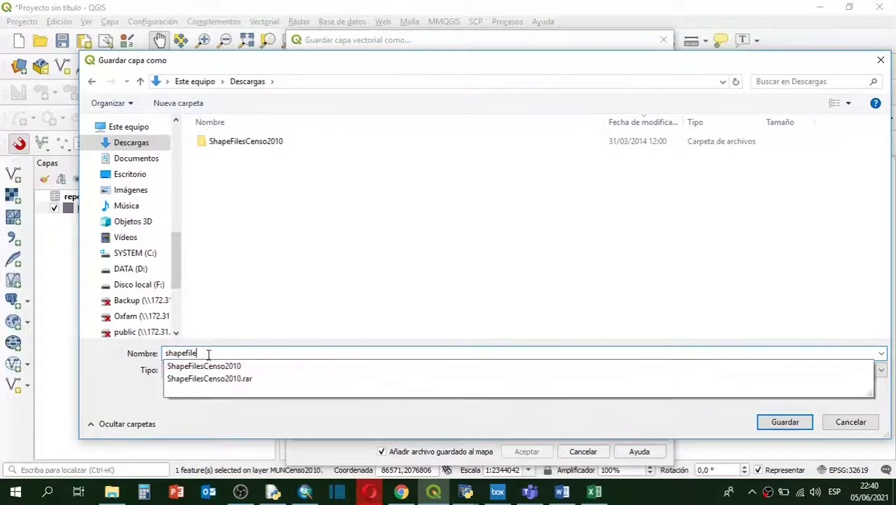
{"action": "type", "text": " municipios con estadi"}
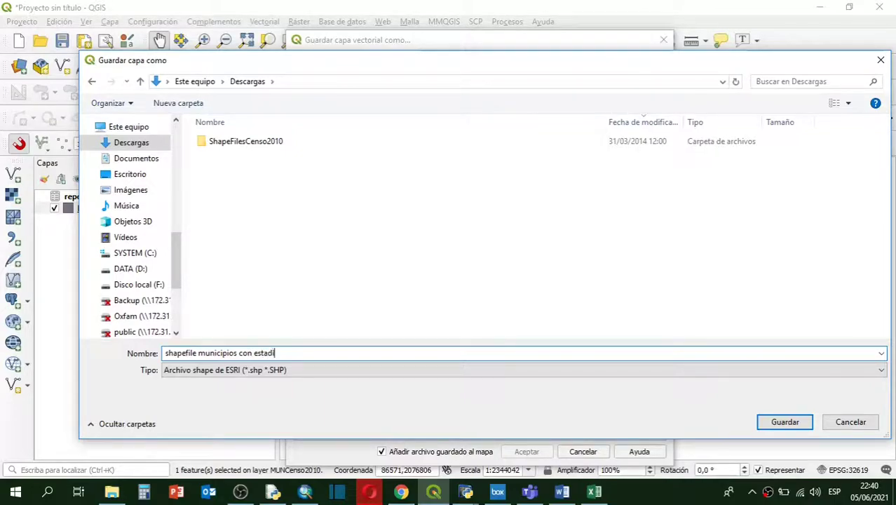
{"action": "type", "text": "sticas ONE"}
{"action": "left_click", "coordinate": [780, 424]}
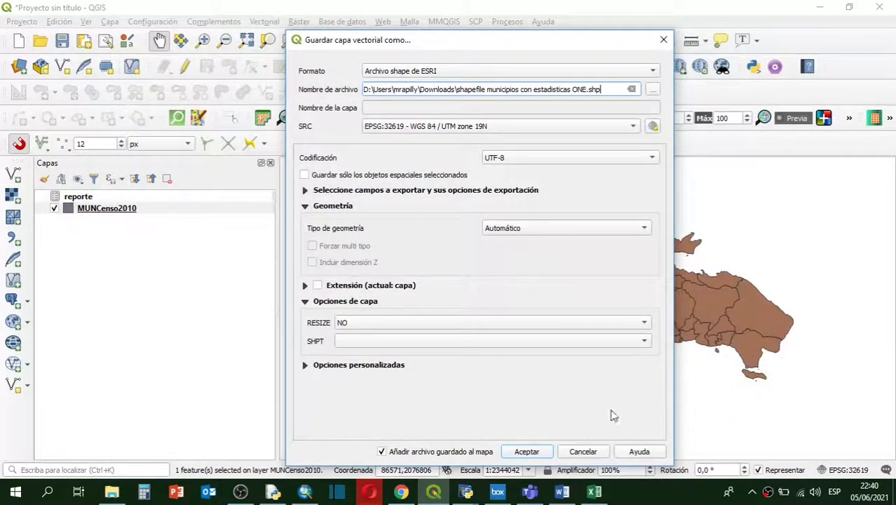
{"action": "left_click", "coordinate": [530, 453]}
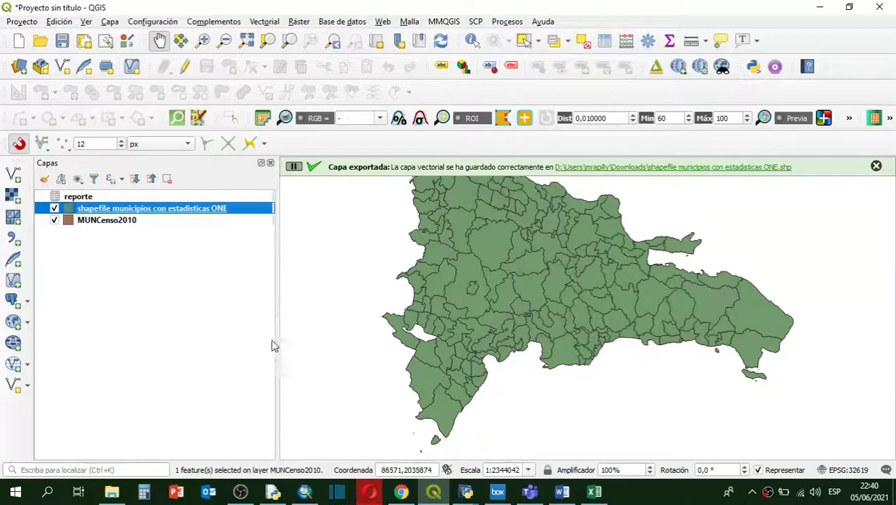
Hide MUNCenso2010 and check the joined reporte columns in the attribute table of shapefile municipios con estadisticas ONE.
{"action": "left_click", "coordinate": [64, 225]}
{"action": "left_click", "coordinate": [55, 220]}
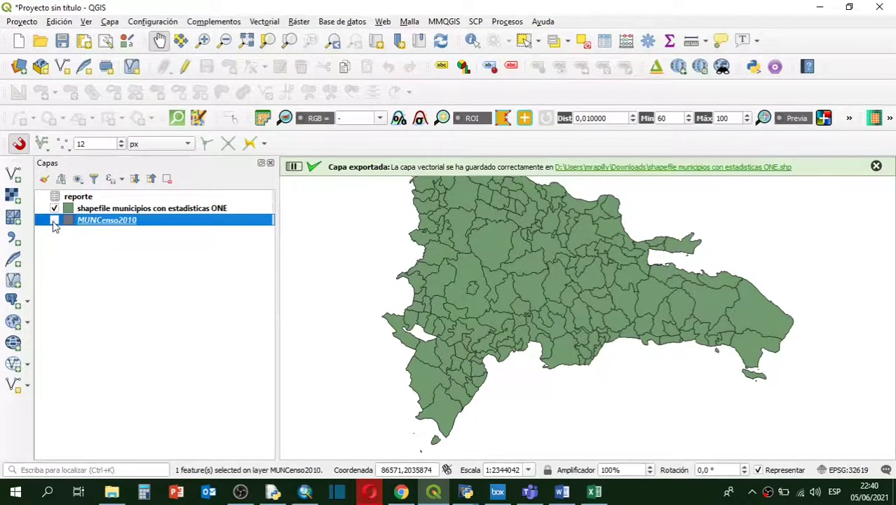
{"action": "left_click", "coordinate": [96, 208]}
{"action": "right_click", "coordinate": [97, 209]}
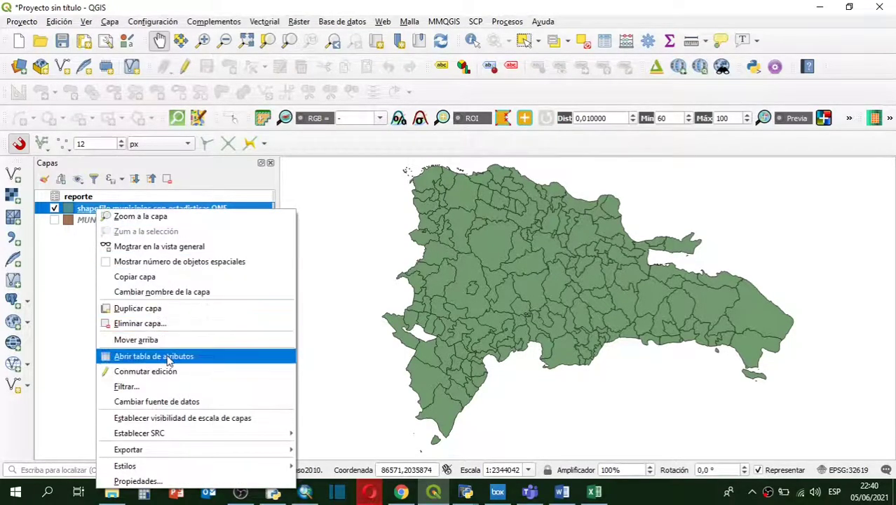
{"action": "left_click", "coordinate": [93, 211]}
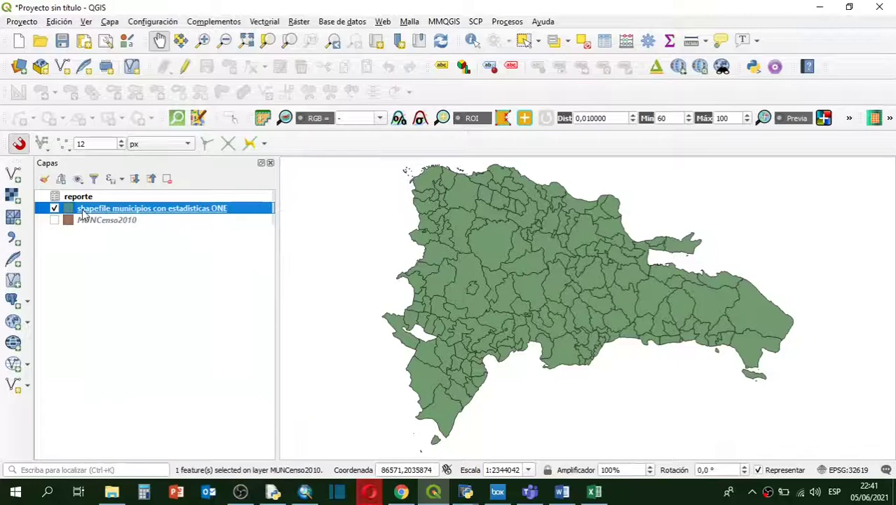
{"action": "right_click", "coordinate": [94, 210]}
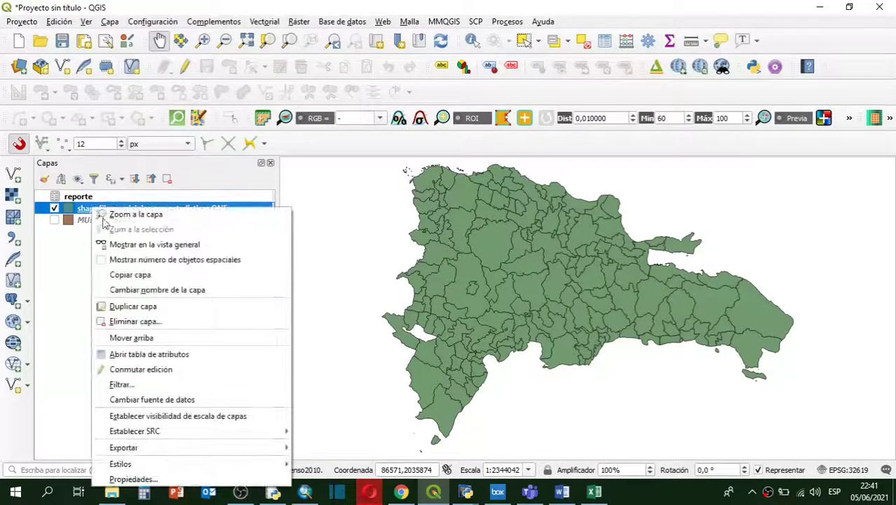
{"action": "left_click", "coordinate": [154, 356]}
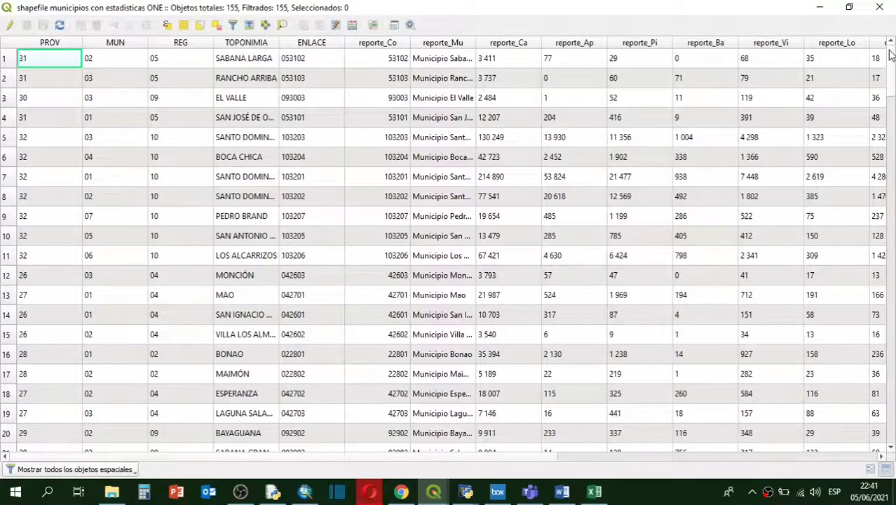
{"action": "left_click", "coordinate": [882, 8]}
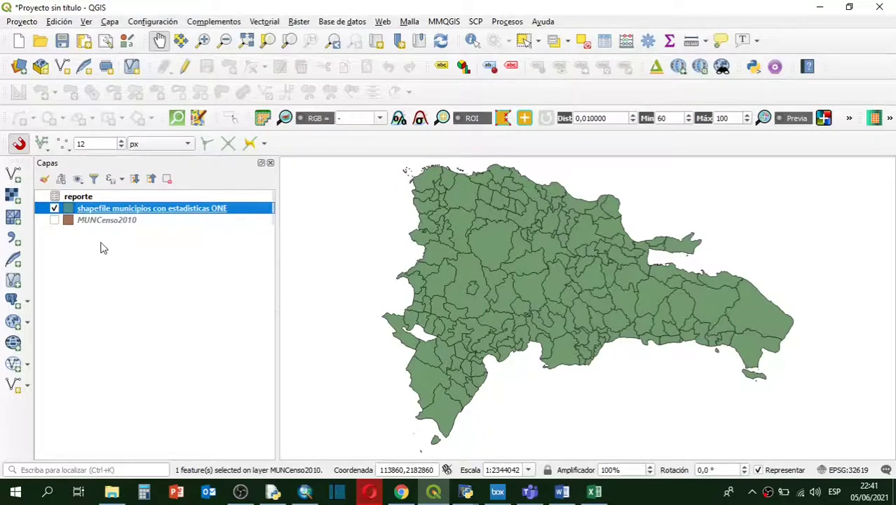
Set the symbology of shapefile municipios con estadisticas ONE to Categorizado, with reporte_Ca as the value field.
{"action": "right_click", "coordinate": [116, 211]}
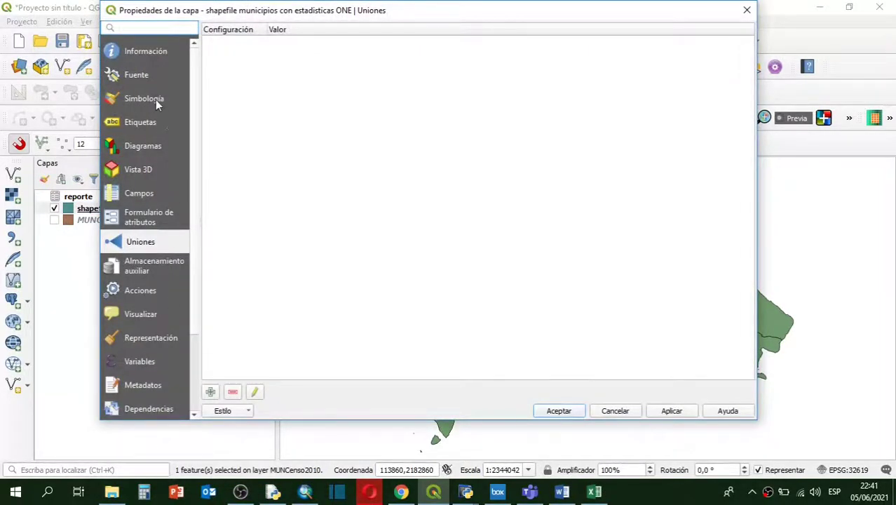
{"action": "left_click", "coordinate": [155, 100]}
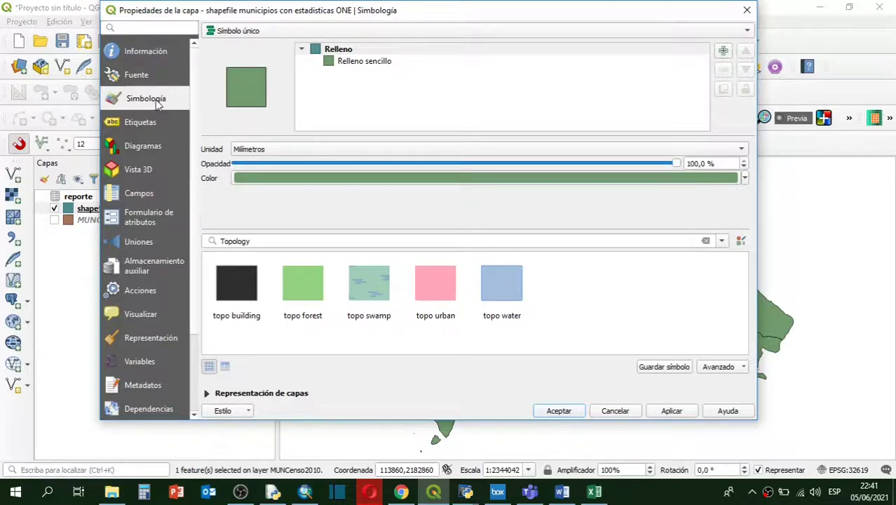
{"action": "left_click", "coordinate": [231, 30]}
{"action": "left_click", "coordinate": [212, 56]}
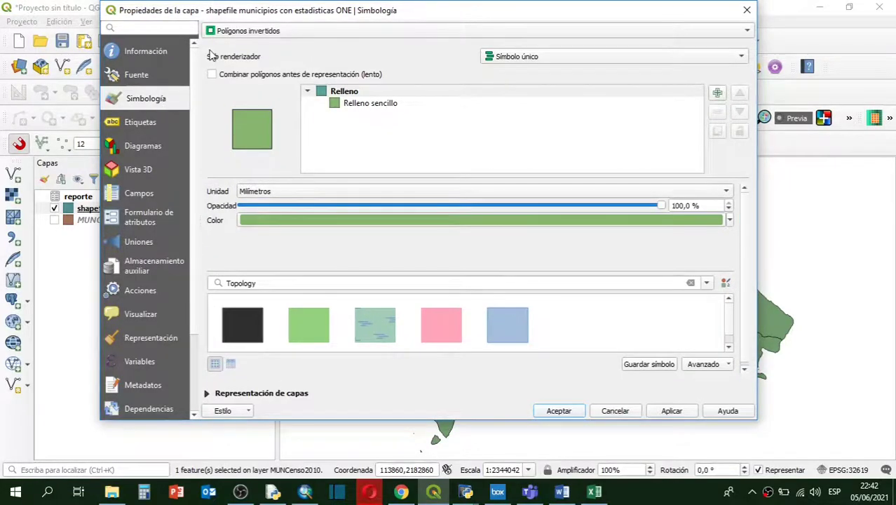
{"action": "left_click", "coordinate": [259, 30]}
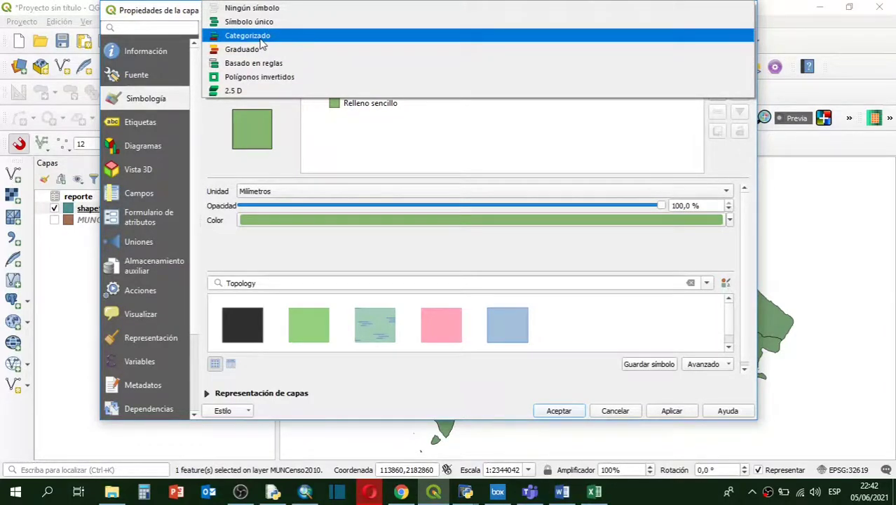
{"action": "left_click", "coordinate": [261, 39]}
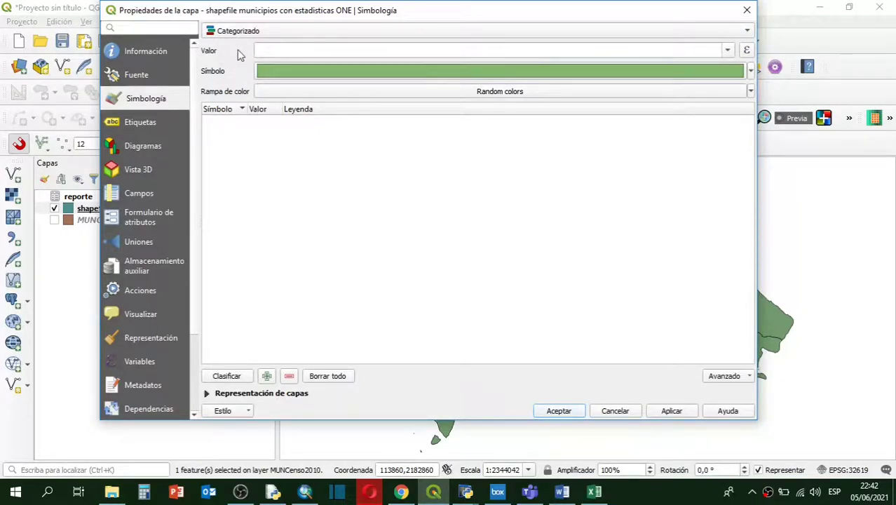
{"action": "left_click", "coordinate": [727, 50]}
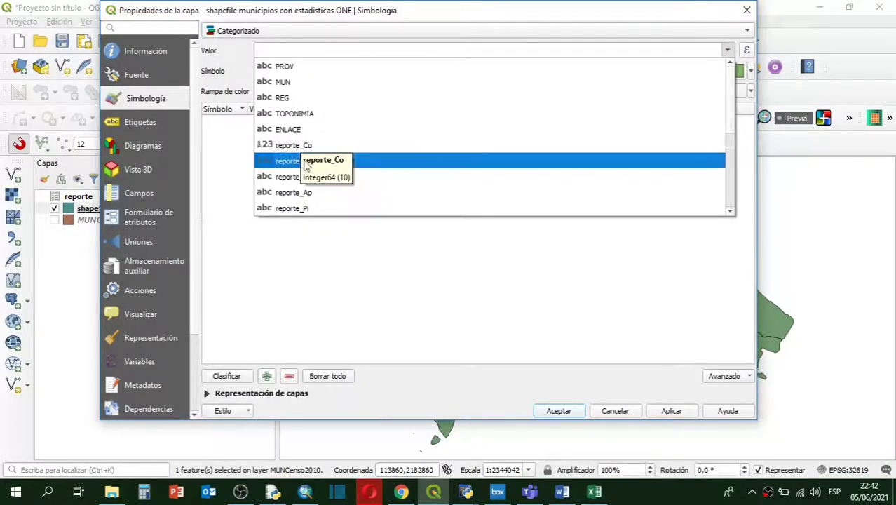
{"action": "scroll", "coordinate": [319, 156], "scroll_direction": "down", "scroll_amount": 1}
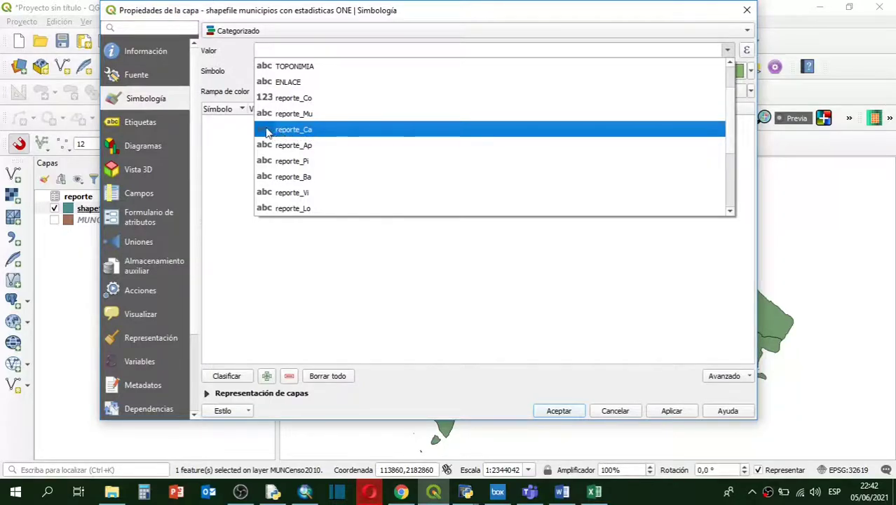
{"action": "left_click", "coordinate": [312, 132]}
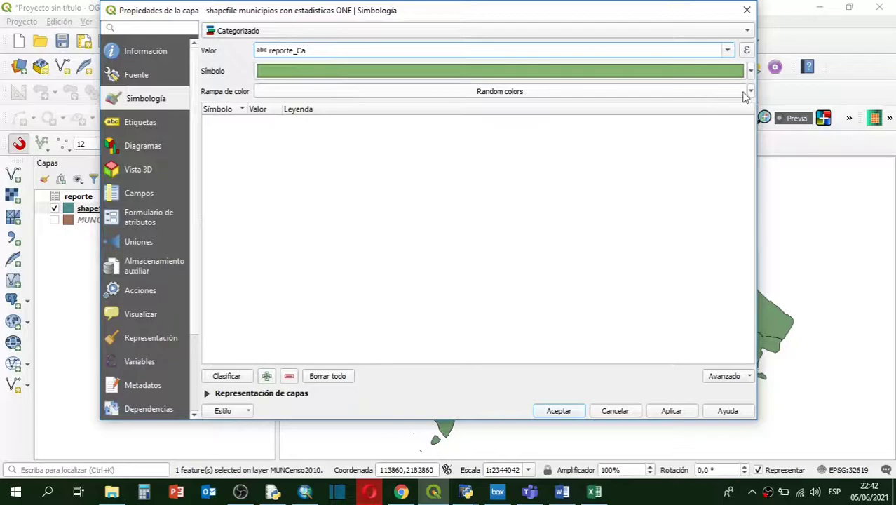
Classify the reporte_Ca values with the Reds color ramp and apply the symbology to the layer.
{"action": "left_click", "coordinate": [750, 92]}
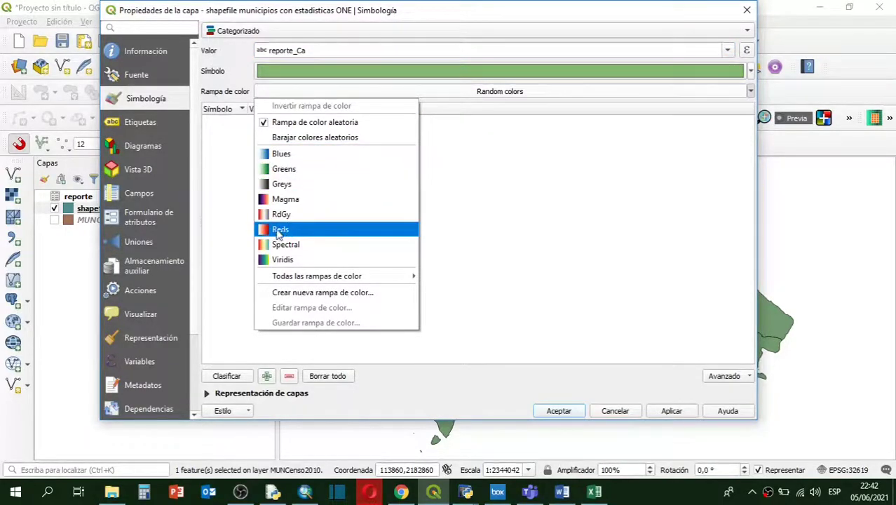
{"action": "left_click", "coordinate": [289, 231]}
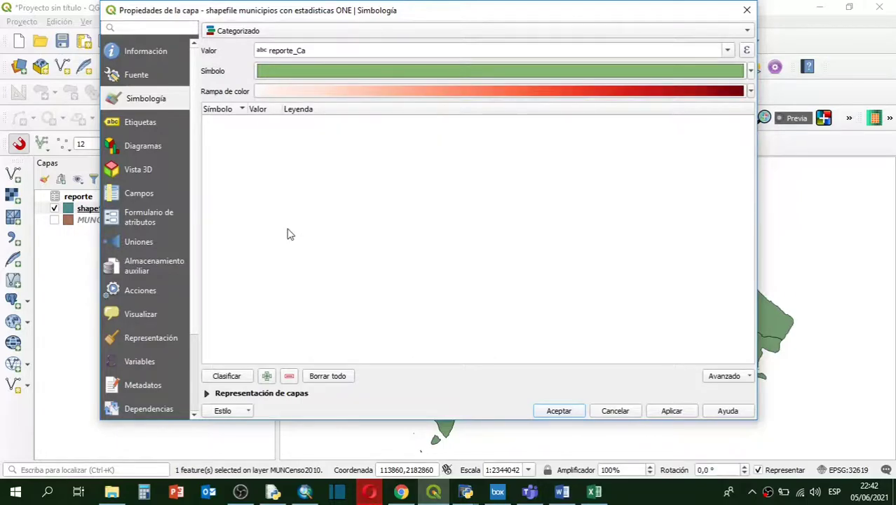
{"action": "left_click", "coordinate": [226, 377]}
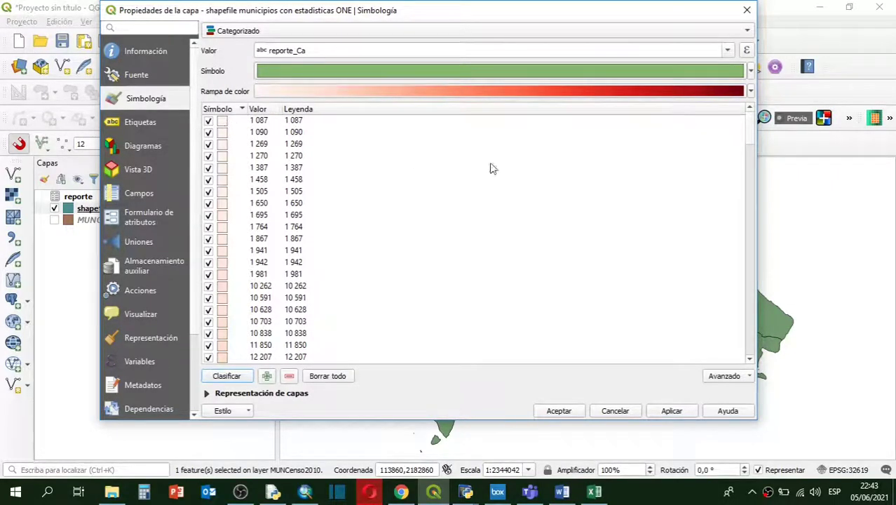
{"action": "left_click_drag", "start_coordinate": [756, 124], "coordinate": [749, 343]}
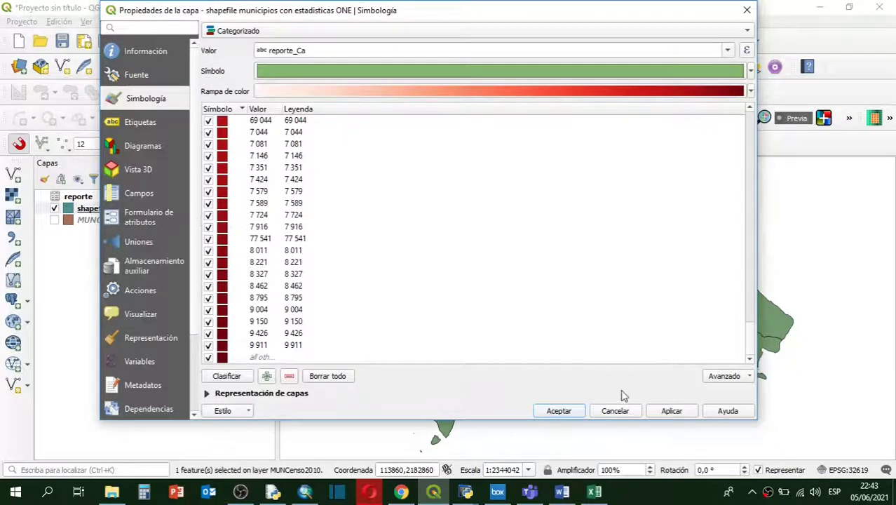
{"action": "left_click", "coordinate": [672, 411]}
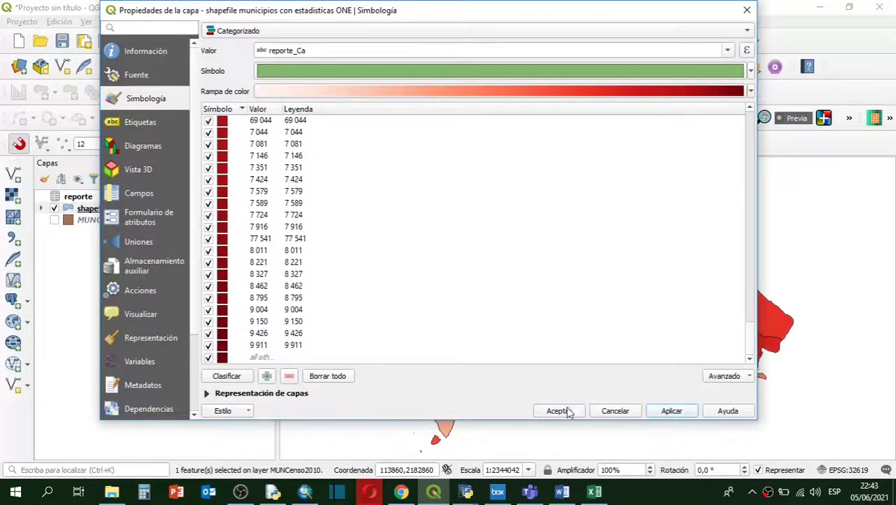
{"action": "left_click", "coordinate": [569, 411]}
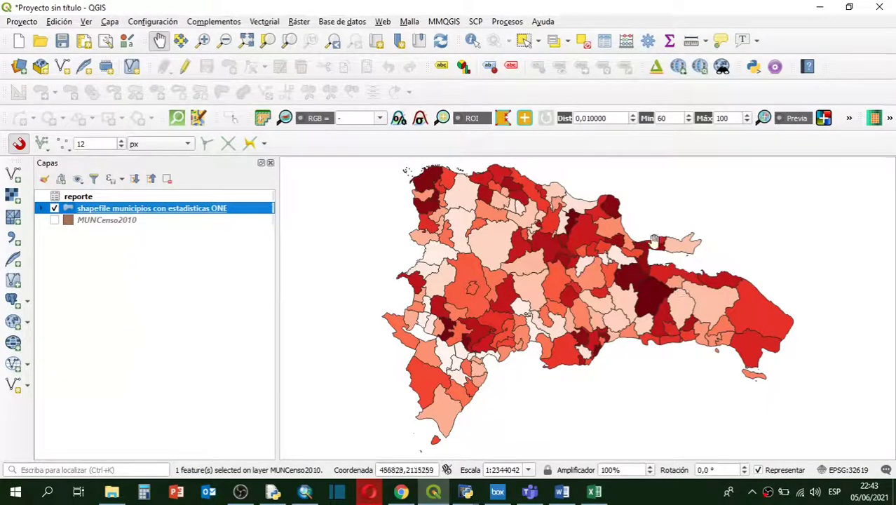
{"action": "left_click", "coordinate": [575, 214]}
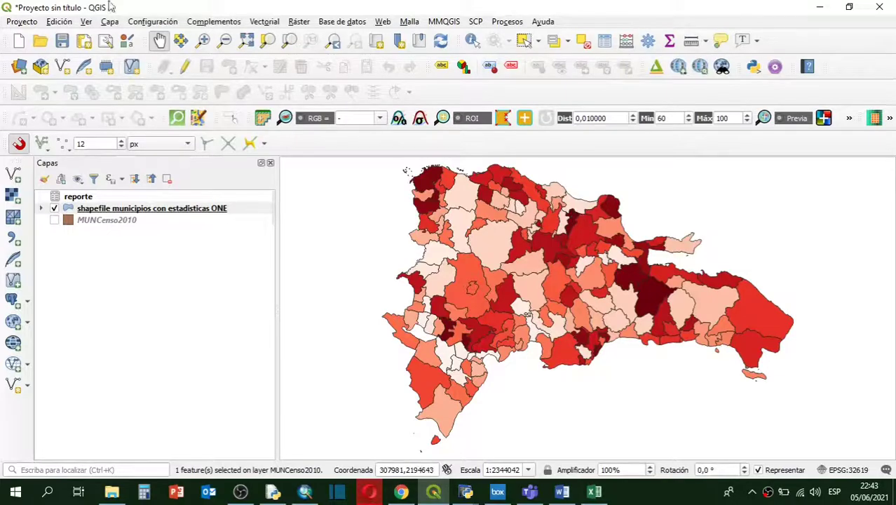
{"action": "left_click", "coordinate": [23, 21]}
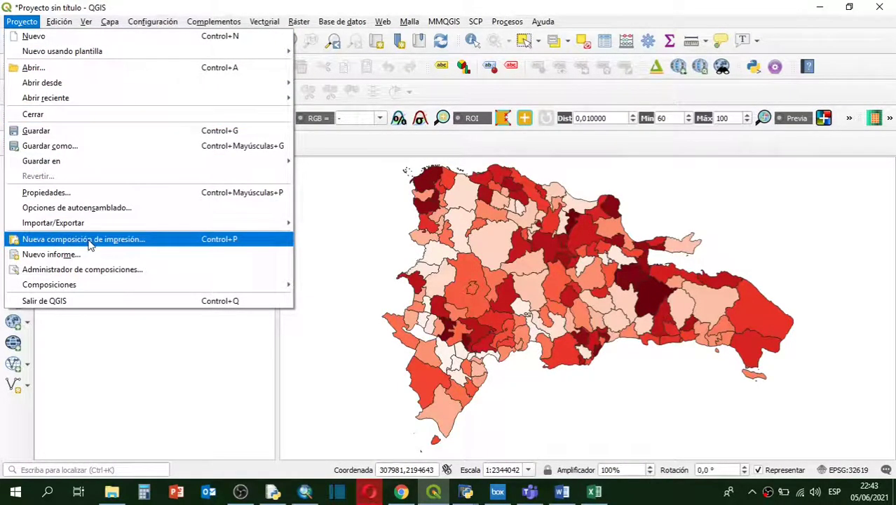
{"action": "left_click", "coordinate": [719, 211]}
{"action": "left_click_drag", "start_coordinate": [404, 333], "coordinate": [546, 244]}
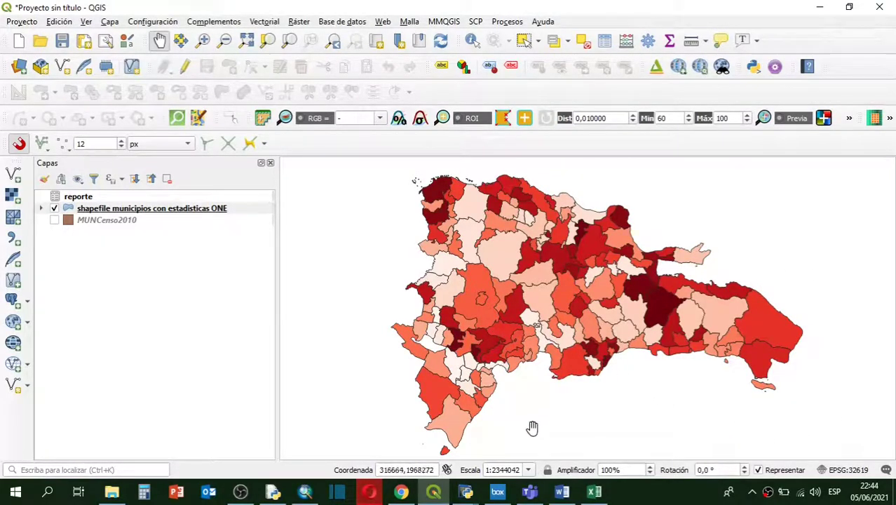
Switch to the census page in the Opera browser, open the spatial-tables form Sobre viviendas and remove its Tipo de Vivienda variable.
{"action": "left_click_drag", "start_coordinate": [515, 312], "coordinate": [506, 302]}
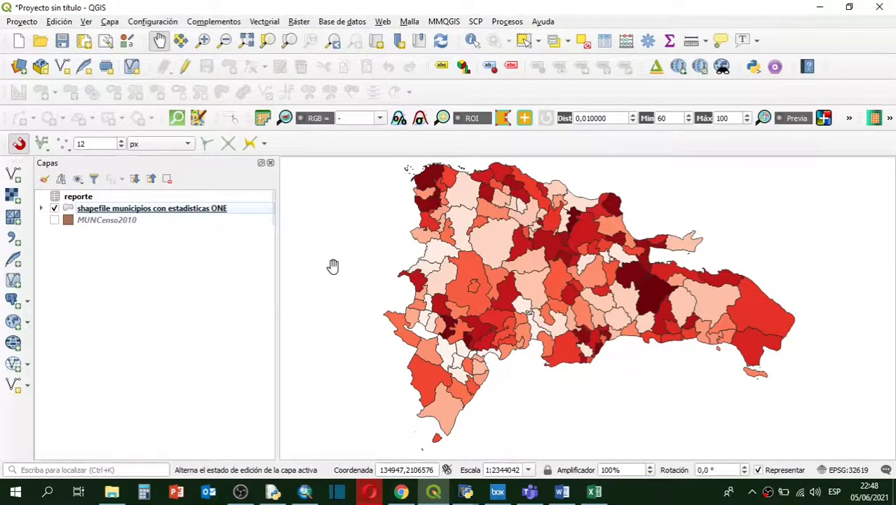
{"action": "left_click", "coordinate": [369, 492]}
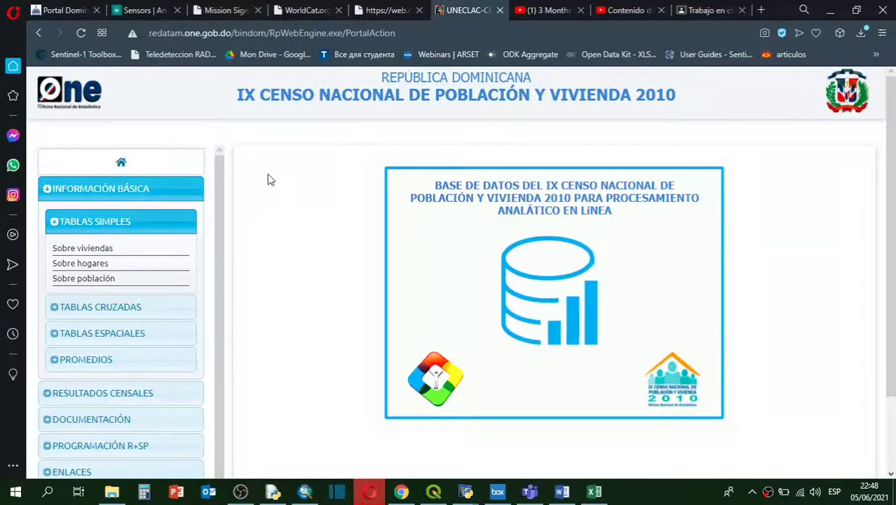
{"action": "scroll", "coordinate": [119, 232], "scroll_direction": "down", "scroll_amount": 1}
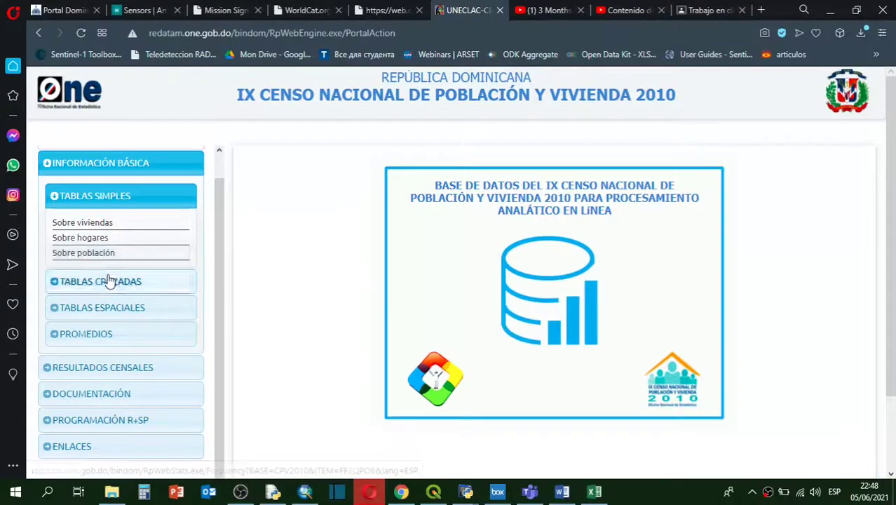
{"action": "left_click", "coordinate": [85, 312]}
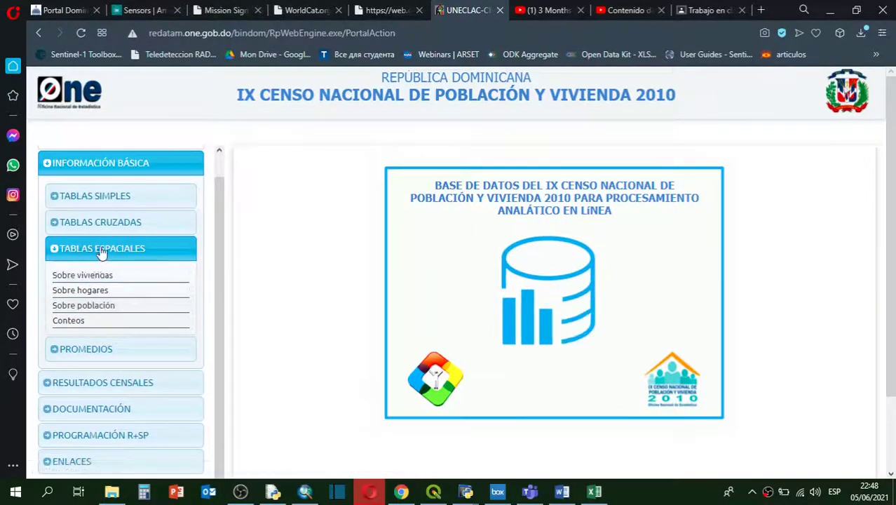
{"action": "left_click", "coordinate": [73, 277]}
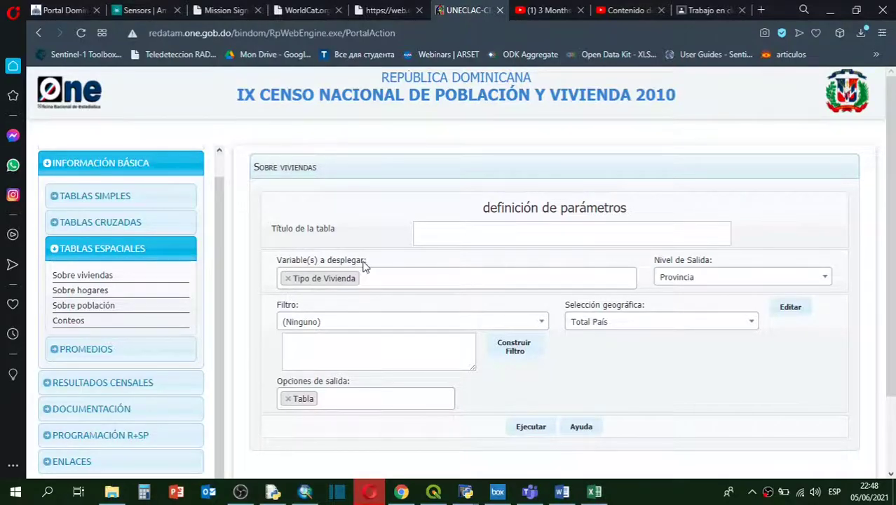
{"action": "left_click", "coordinate": [287, 279]}
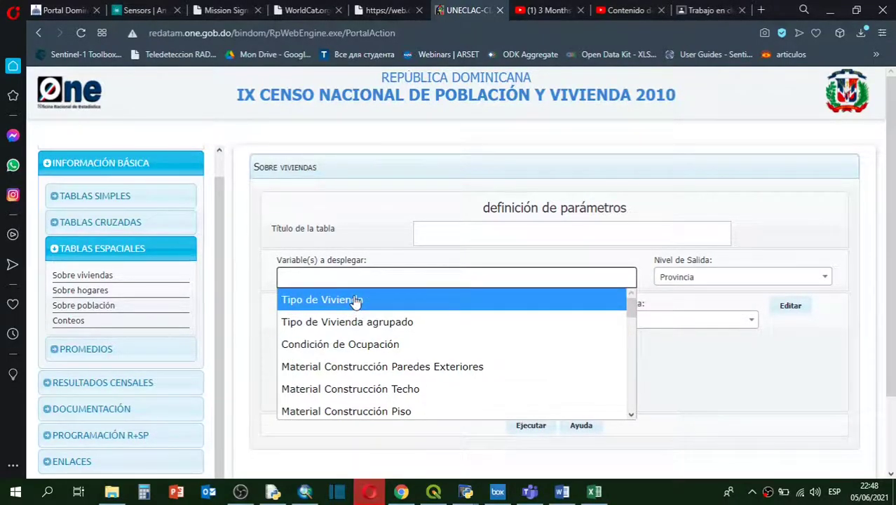
Review the available housing variables, including construction materials, access, transport, hazard exposure, contamination and dwelling location.
{"action": "scroll", "coordinate": [351, 334], "scroll_direction": "down", "scroll_amount": 1}
{"action": "scroll", "coordinate": [374, 327], "scroll_direction": "down", "scroll_amount": 4}
{"action": "scroll", "coordinate": [374, 330], "scroll_direction": "down", "scroll_amount": 3}
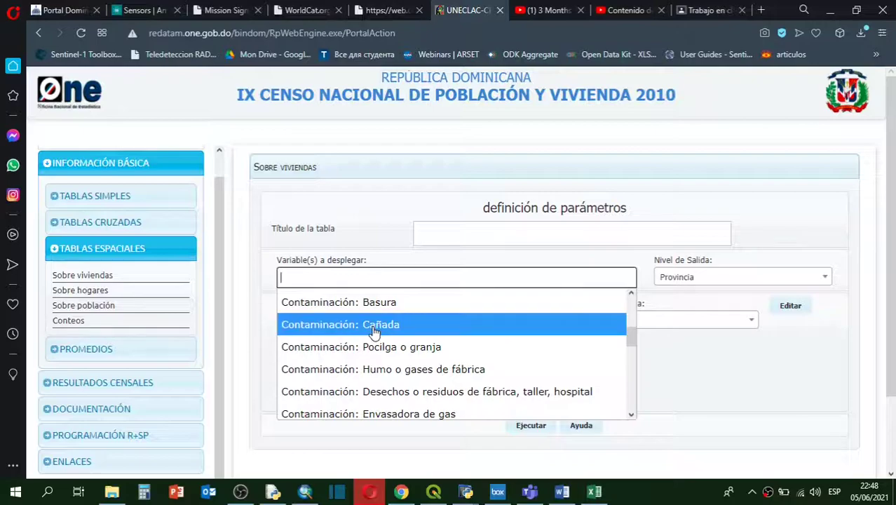
{"action": "scroll", "coordinate": [374, 333], "scroll_direction": "down", "scroll_amount": 3}
{"action": "scroll", "coordinate": [373, 334], "scroll_direction": "up", "scroll_amount": 12}
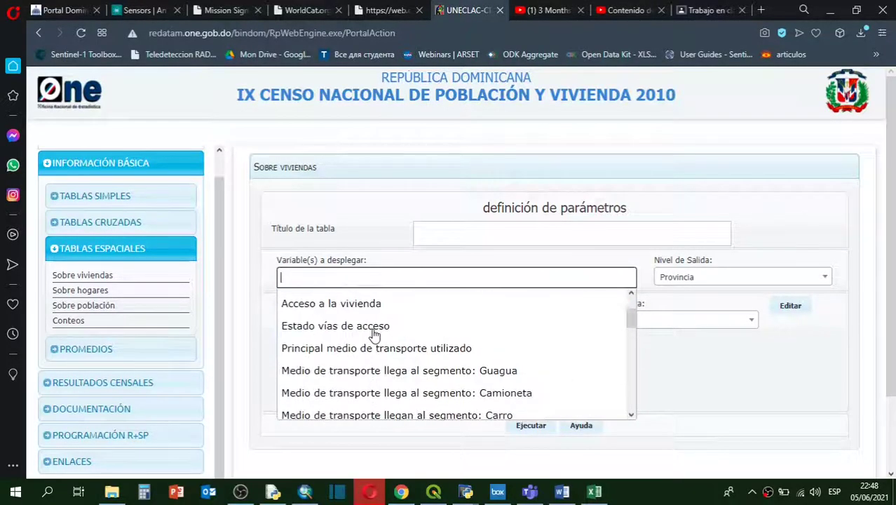
{"action": "scroll", "coordinate": [347, 345], "scroll_direction": "down", "scroll_amount": 1}
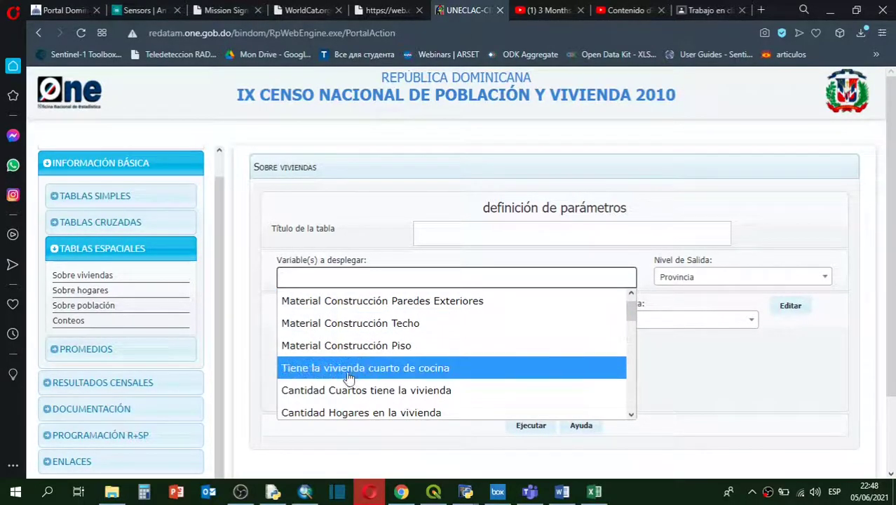
{"action": "scroll", "coordinate": [358, 371], "scroll_direction": "down", "scroll_amount": 2}
{"action": "scroll", "coordinate": [399, 350], "scroll_direction": "up", "scroll_amount": 1}
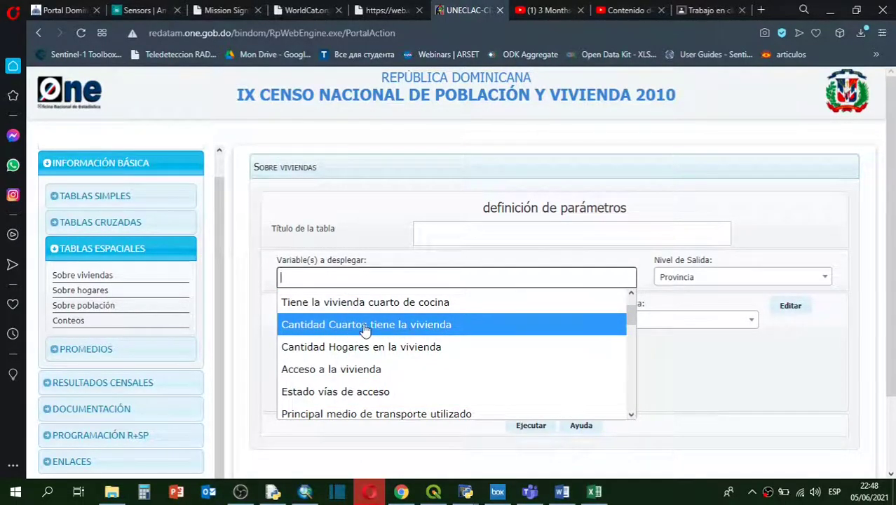
{"action": "scroll", "coordinate": [340, 338], "scroll_direction": "down", "scroll_amount": 1}
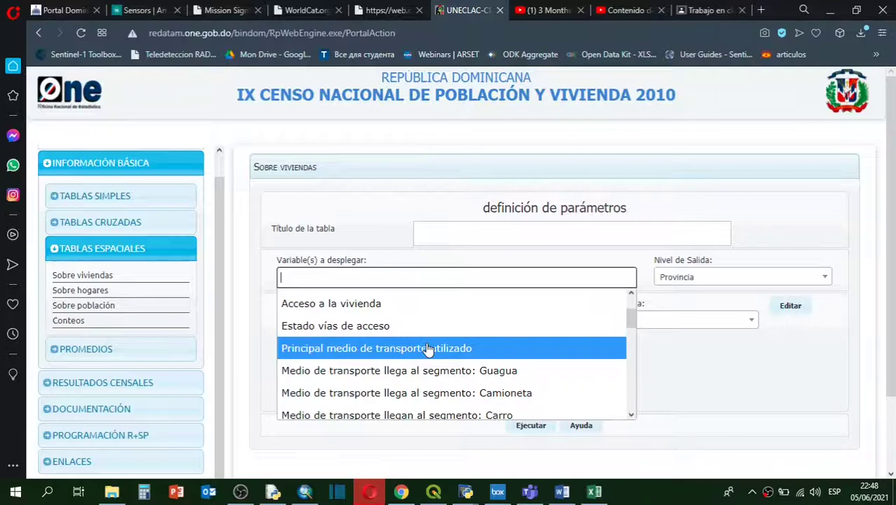
{"action": "scroll", "coordinate": [427, 350], "scroll_direction": "down", "scroll_amount": 1}
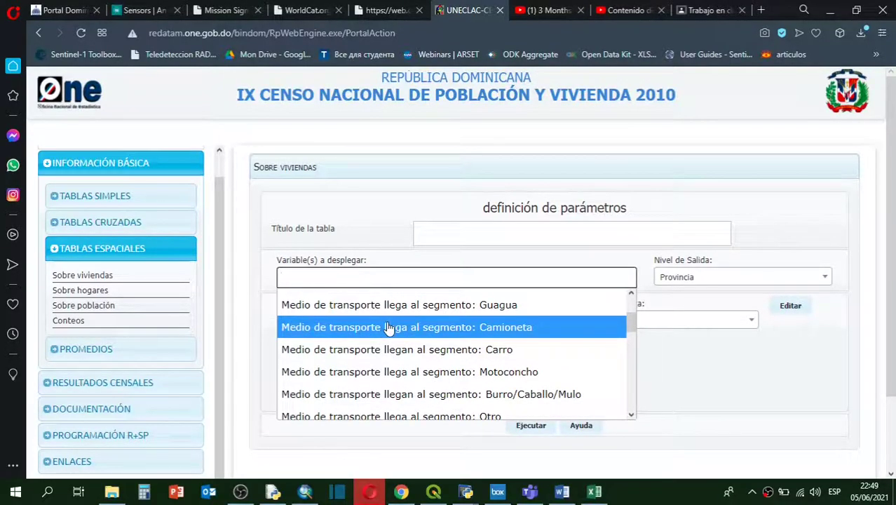
{"action": "scroll", "coordinate": [358, 317], "scroll_direction": "down", "scroll_amount": 3}
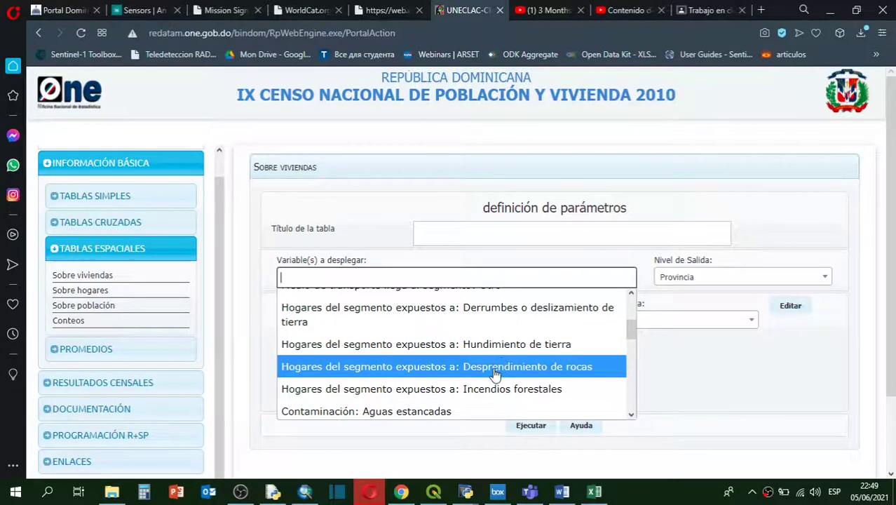
{"action": "scroll", "coordinate": [502, 391], "scroll_direction": "down", "scroll_amount": 1}
{"action": "scroll", "coordinate": [449, 354], "scroll_direction": "down", "scroll_amount": 2}
{"action": "scroll", "coordinate": [407, 350], "scroll_direction": "down", "scroll_amount": 3}
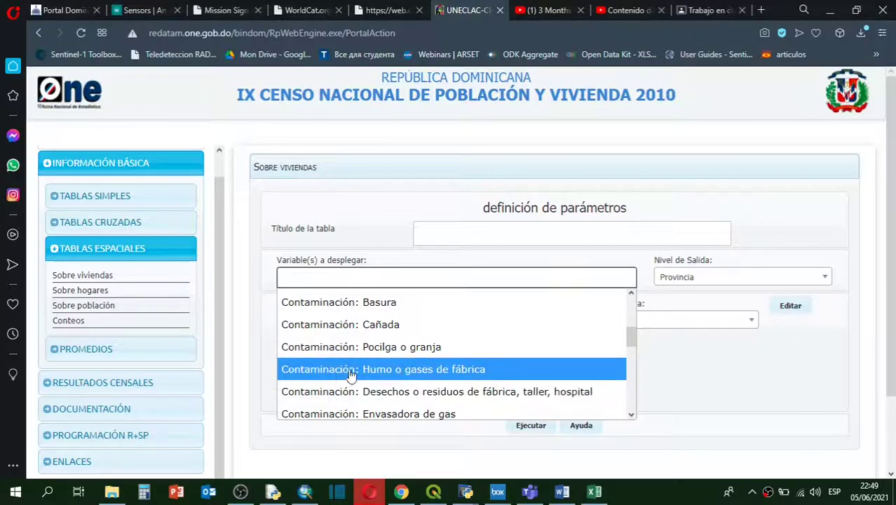
{"action": "scroll", "coordinate": [396, 368], "scroll_direction": "down", "scroll_amount": 3}
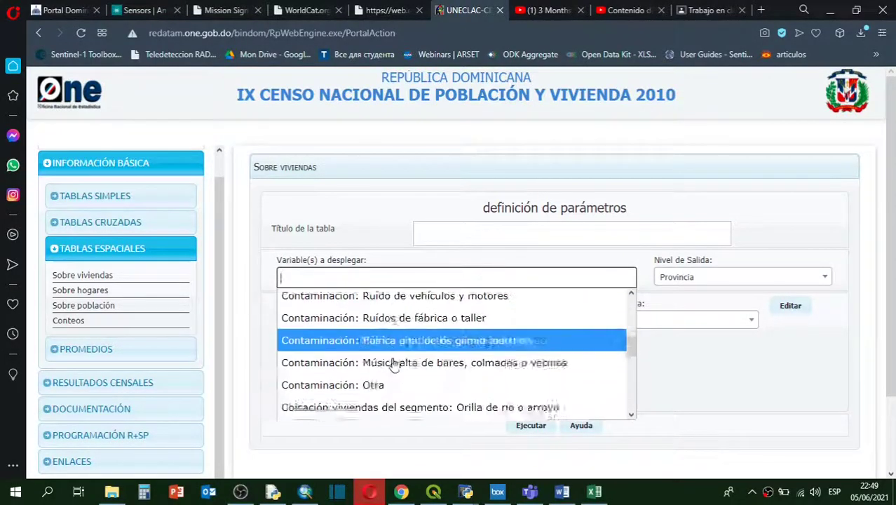
{"action": "scroll", "coordinate": [396, 357], "scroll_direction": "down", "scroll_amount": 2}
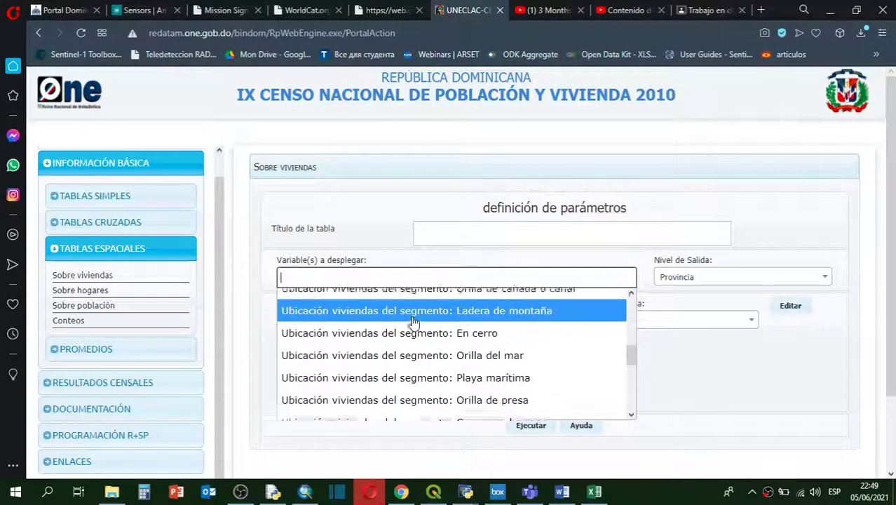
{"action": "scroll", "coordinate": [443, 332], "scroll_direction": "up", "scroll_amount": 2}
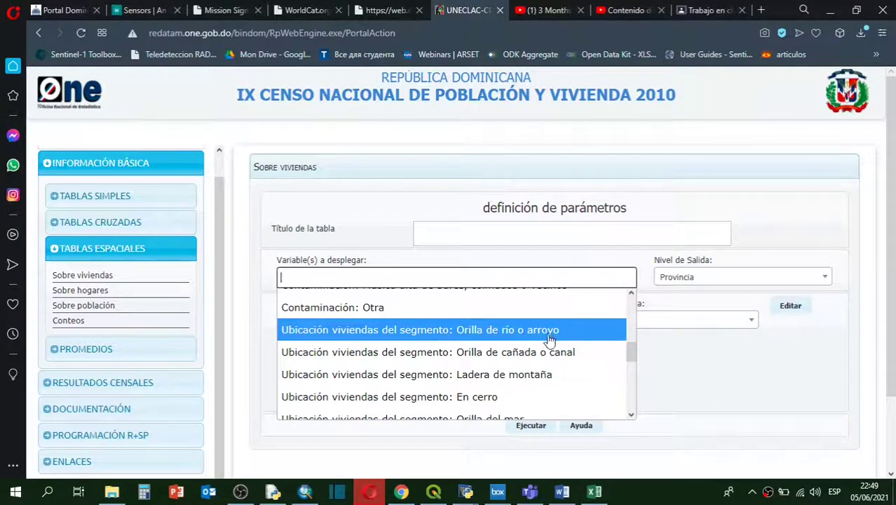
{"action": "scroll", "coordinate": [511, 372], "scroll_direction": "down", "scroll_amount": 1}
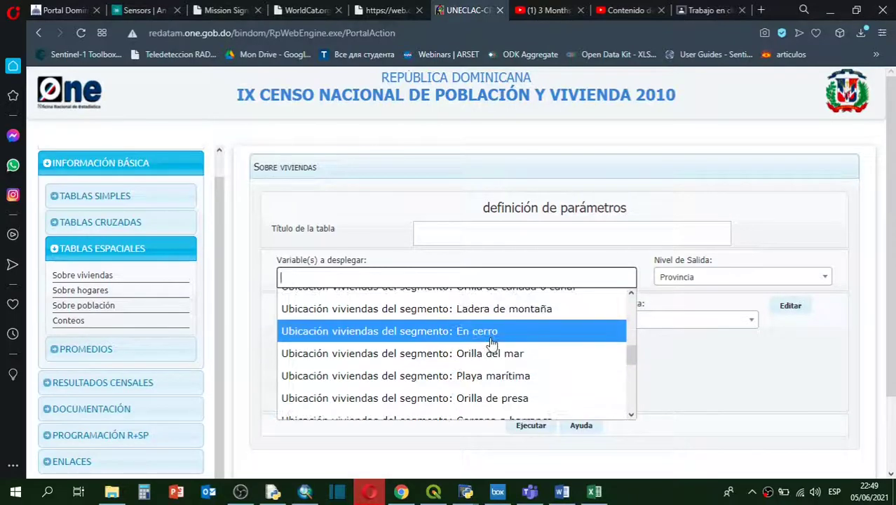
{"action": "scroll", "coordinate": [509, 372], "scroll_direction": "down", "scroll_amount": 1}
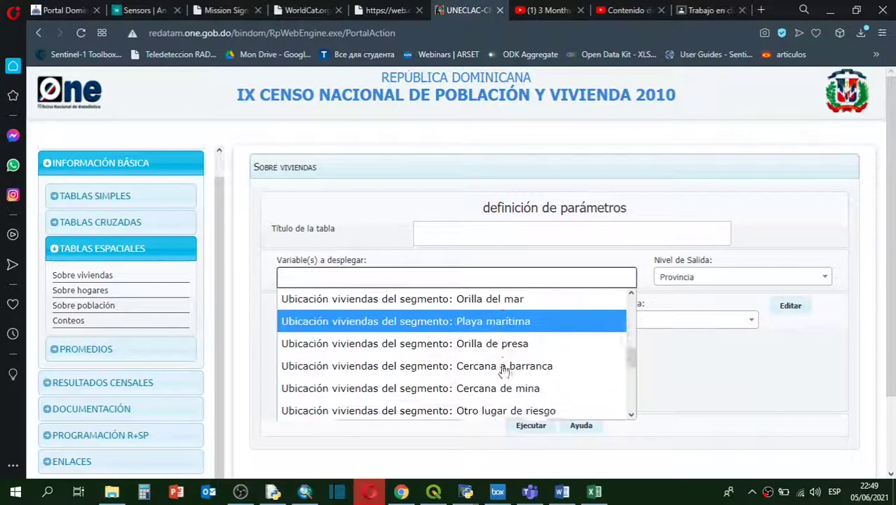
Choose Desastres que afectaron a hogares del segmento: Calor excesivo as the variable to display.
{"action": "scroll", "coordinate": [462, 364], "scroll_direction": "down", "scroll_amount": 4}
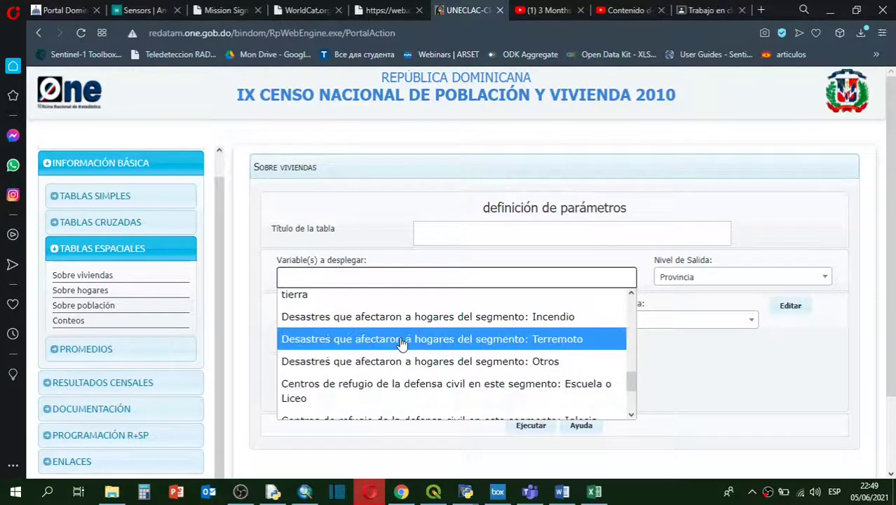
{"action": "scroll", "coordinate": [405, 340], "scroll_direction": "up", "scroll_amount": 2}
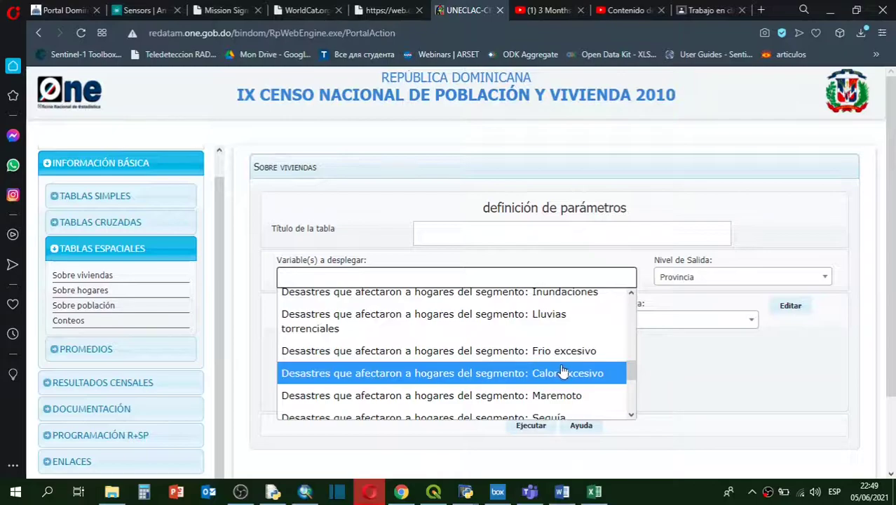
{"action": "left_click", "coordinate": [374, 376]}
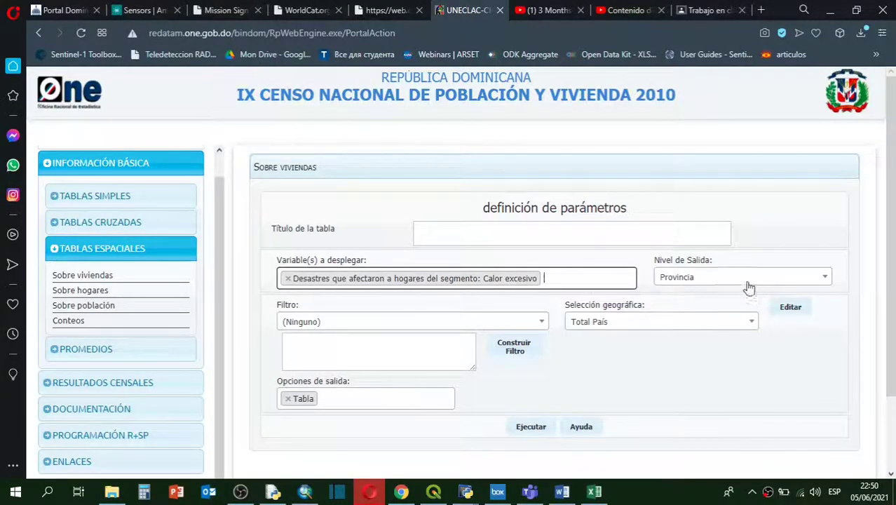
Set the output level to Municipio and run the spatial table query.
{"action": "left_click", "coordinate": [829, 283]}
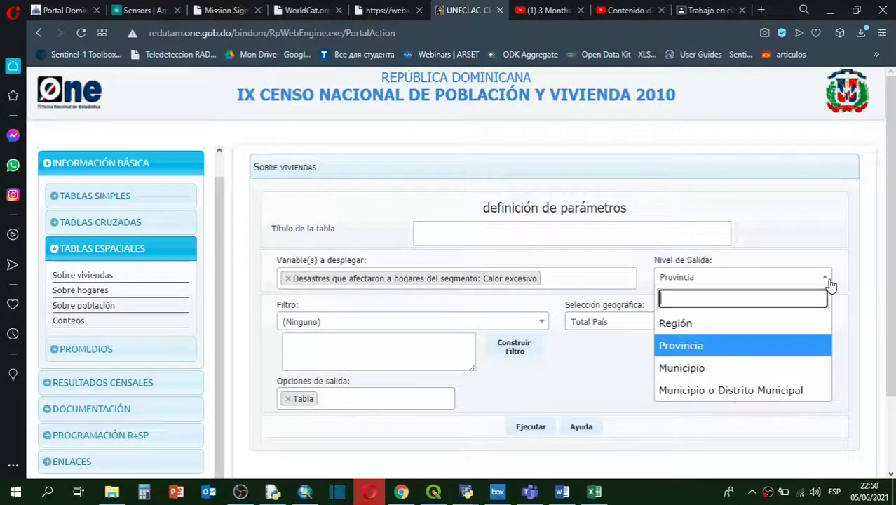
{"action": "left_click", "coordinate": [701, 369]}
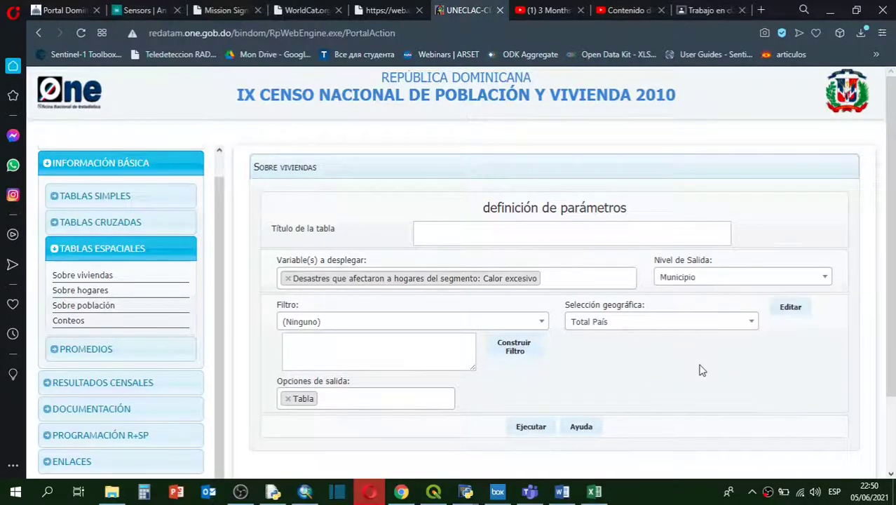
{"action": "left_click", "coordinate": [537, 433]}
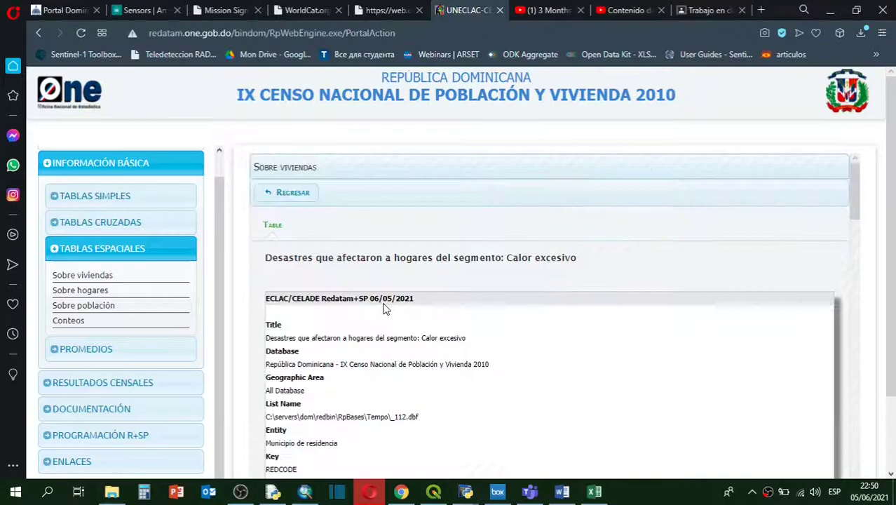
Examine the Calor excesivo table by municipality, checking the Si, No and No declarado values for Municipio Moca.
{"action": "scroll", "coordinate": [260, 292], "scroll_direction": "down", "scroll_amount": 5}
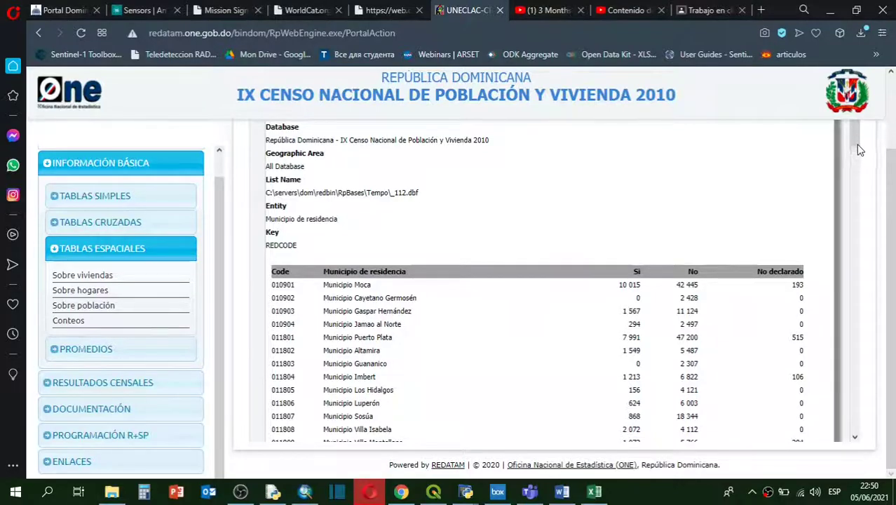
{"action": "scroll", "coordinate": [855, 135], "scroll_direction": "up", "scroll_amount": 1}
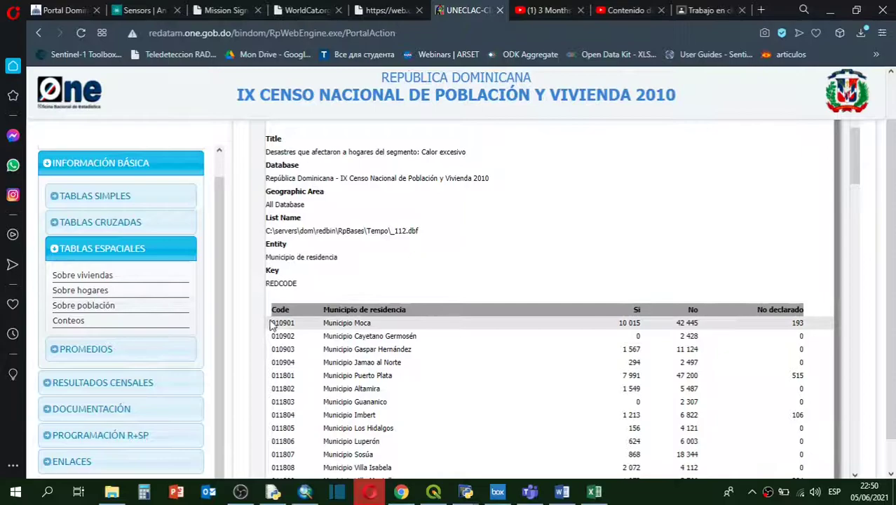
{"action": "left_click_drag", "start_coordinate": [269, 322], "coordinate": [376, 322]}
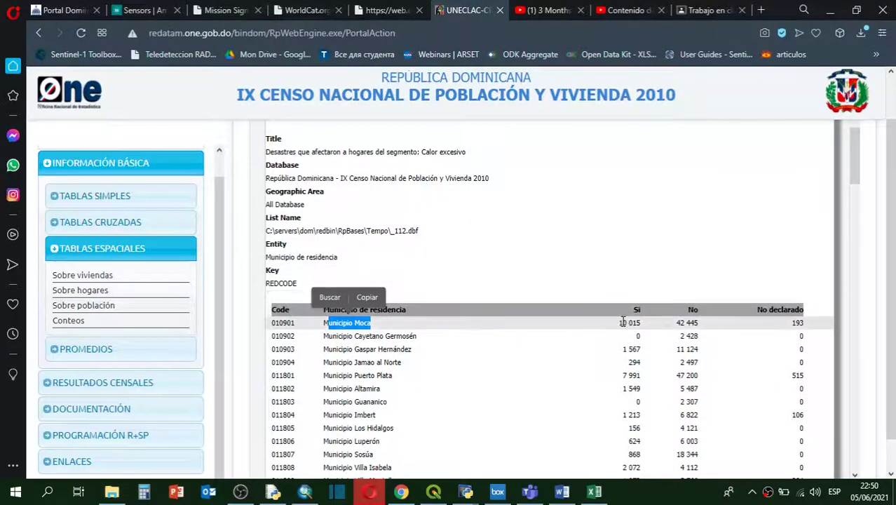
{"action": "scroll", "coordinate": [587, 274], "scroll_direction": "up", "scroll_amount": 1}
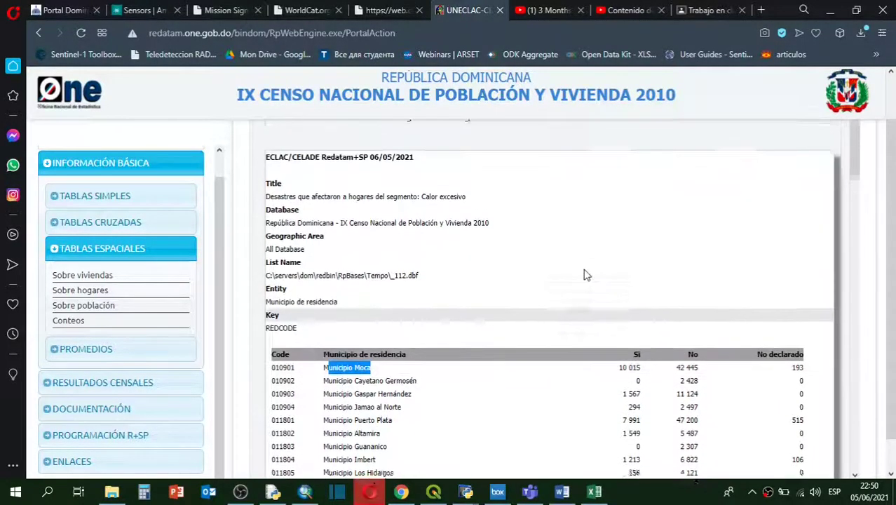
{"action": "scroll", "coordinate": [587, 274], "scroll_direction": "up", "scroll_amount": 1}
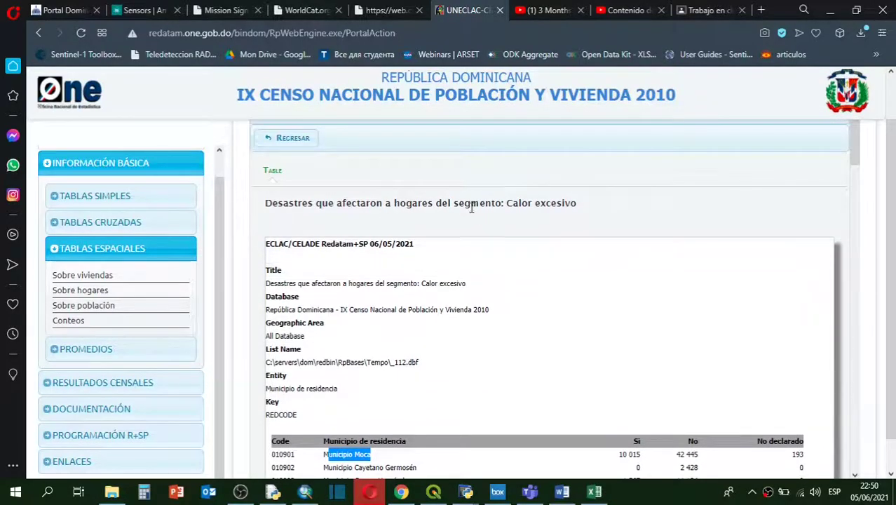
{"action": "scroll", "coordinate": [608, 262], "scroll_direction": "down", "scroll_amount": 3}
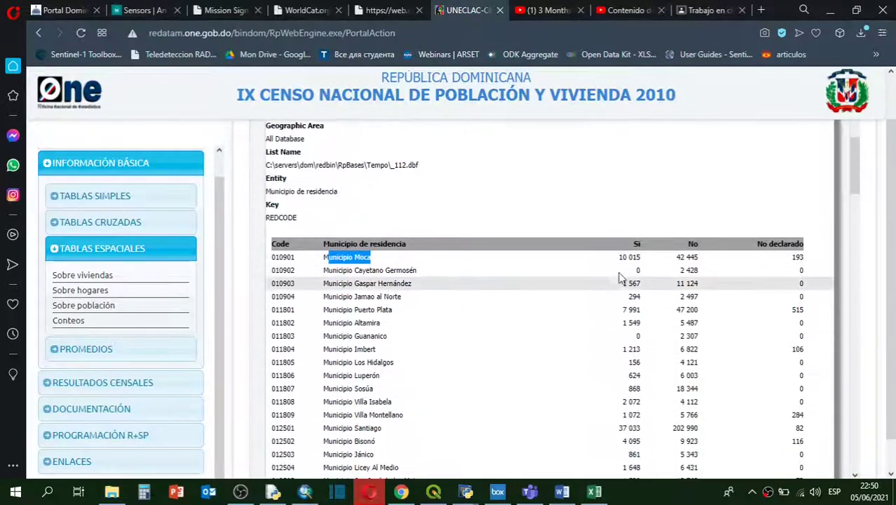
{"action": "left_click_drag", "start_coordinate": [640, 258], "coordinate": [610, 260]}
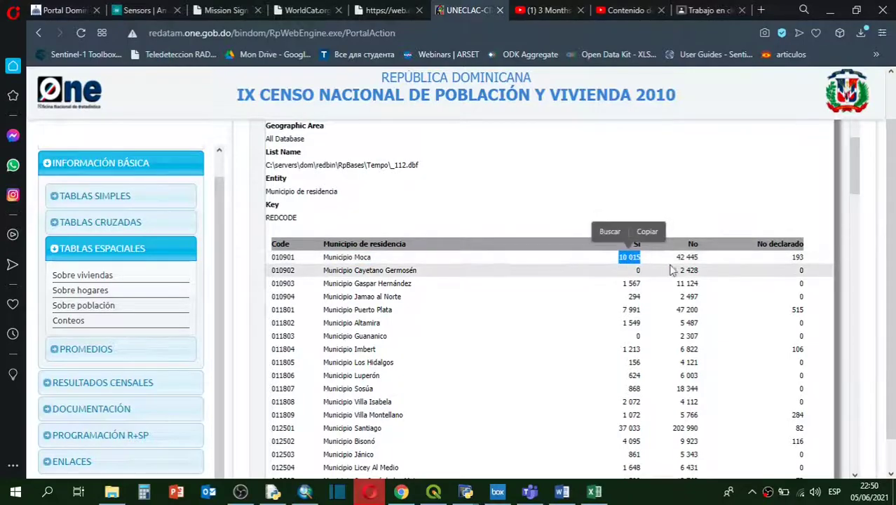
{"action": "left_click", "coordinate": [691, 256]}
{"action": "left_click_drag", "start_coordinate": [691, 257], "coordinate": [667, 258]}
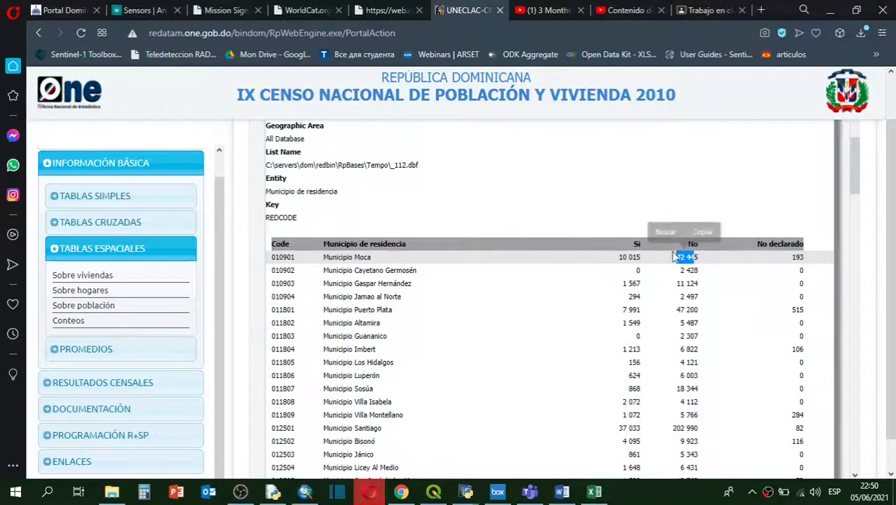
{"action": "left_click", "coordinate": [806, 260]}
{"action": "left_click_drag", "start_coordinate": [807, 257], "coordinate": [787, 259]}
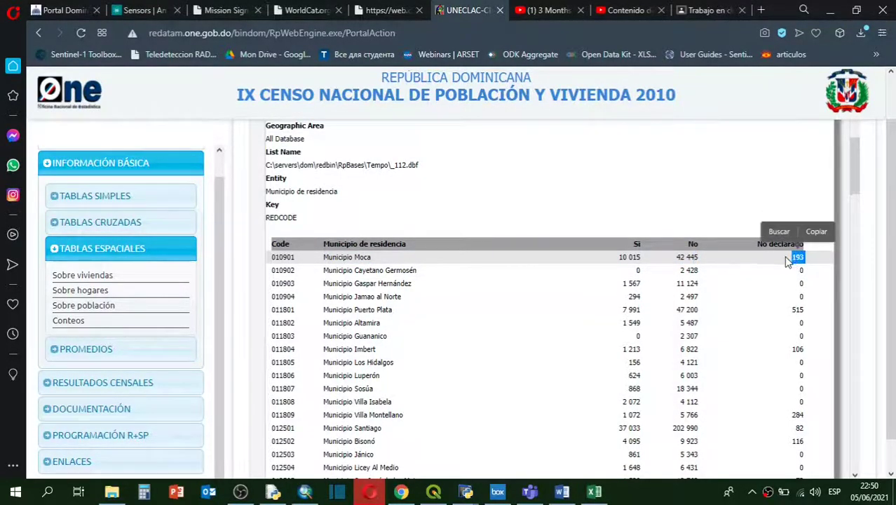
{"action": "scroll", "coordinate": [519, 255], "scroll_direction": "down", "scroll_amount": 20}
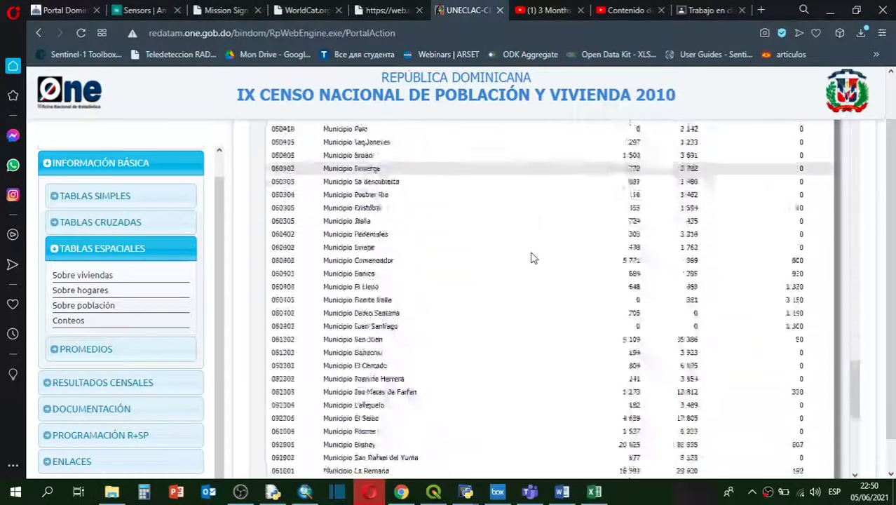
Download the Calor excesivo table by municipality in Excel format and open the downloaded report in Excel.
{"action": "scroll", "coordinate": [533, 261], "scroll_direction": "up", "scroll_amount": 10}
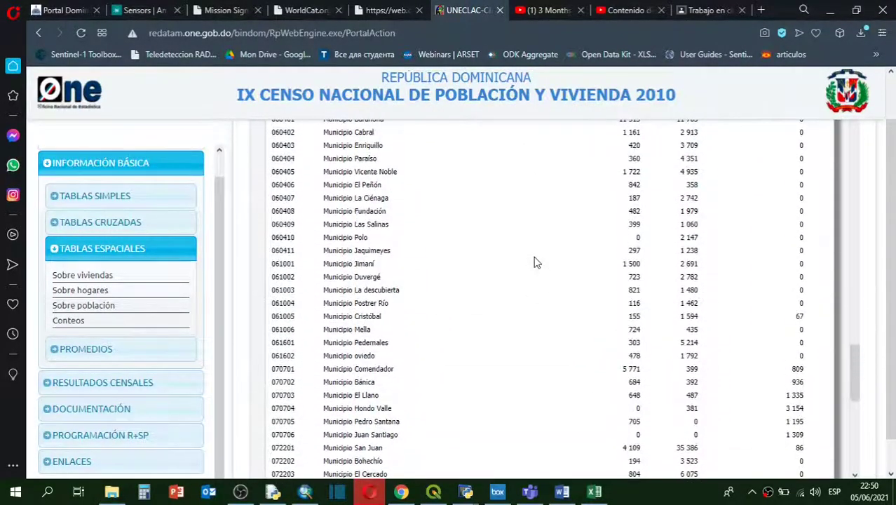
{"action": "scroll", "coordinate": [534, 258], "scroll_direction": "up", "scroll_amount": 5}
{"action": "scroll", "coordinate": [527, 270], "scroll_direction": "down", "scroll_amount": 12}
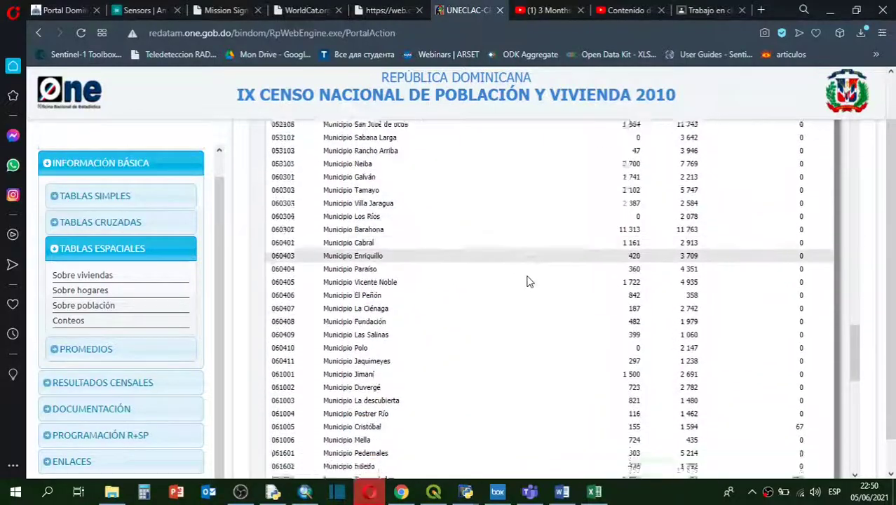
{"action": "scroll", "coordinate": [529, 280], "scroll_direction": "down", "scroll_amount": 2}
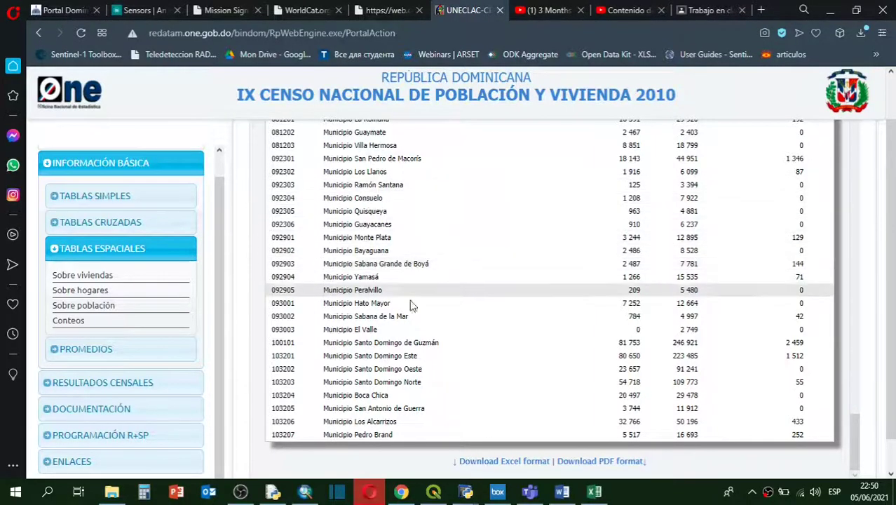
{"action": "left_click", "coordinate": [512, 464]}
{"action": "left_click", "coordinate": [659, 79]}
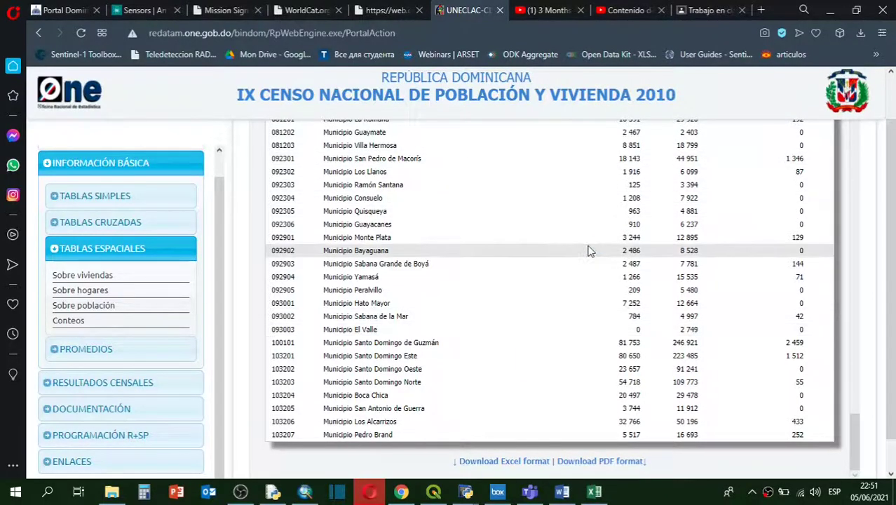
Select header rows 1 to 15 of the report, and widen the empty column A beside the municipality codes.
{"action": "scroll", "coordinate": [234, 186], "scroll_direction": "down", "scroll_amount": 4}
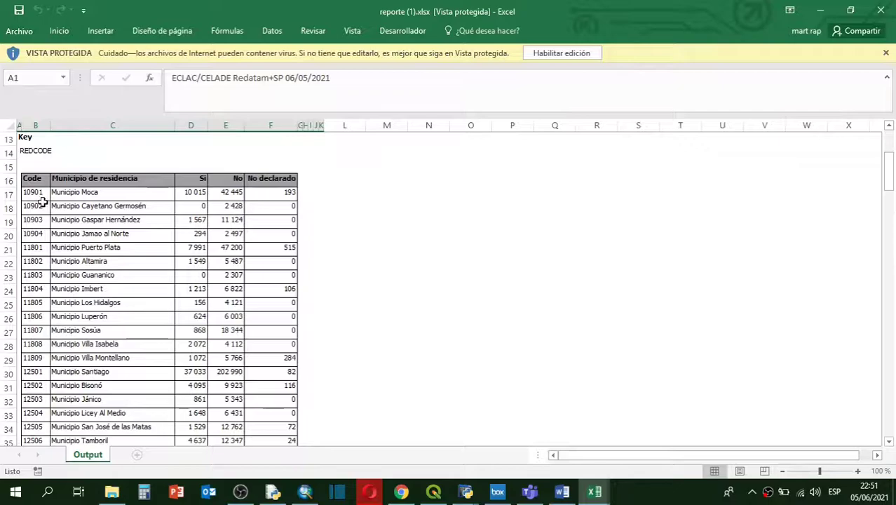
{"action": "scroll", "coordinate": [42, 202], "scroll_direction": "up", "scroll_amount": 4}
{"action": "left_click_drag", "start_coordinate": [8, 139], "coordinate": [7, 334]}
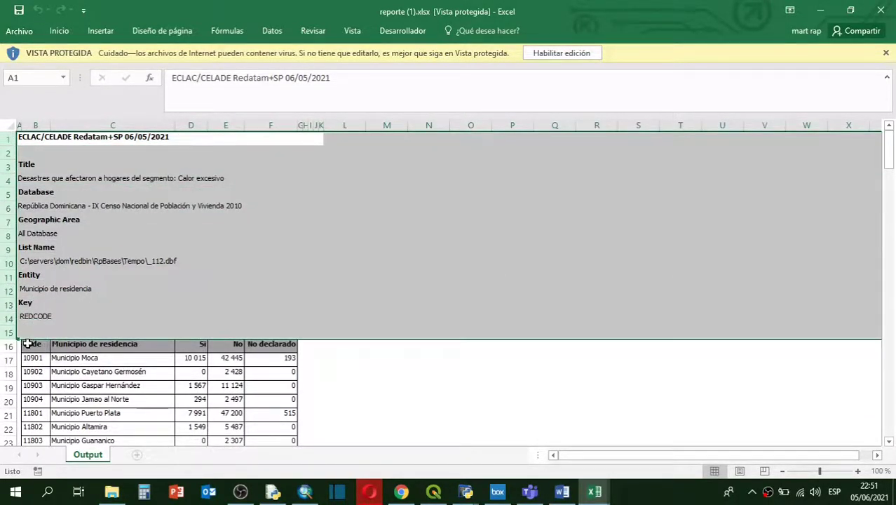
{"action": "left_click_drag", "start_coordinate": [26, 127], "coordinate": [89, 129]}
{"action": "left_click", "coordinate": [63, 346]}
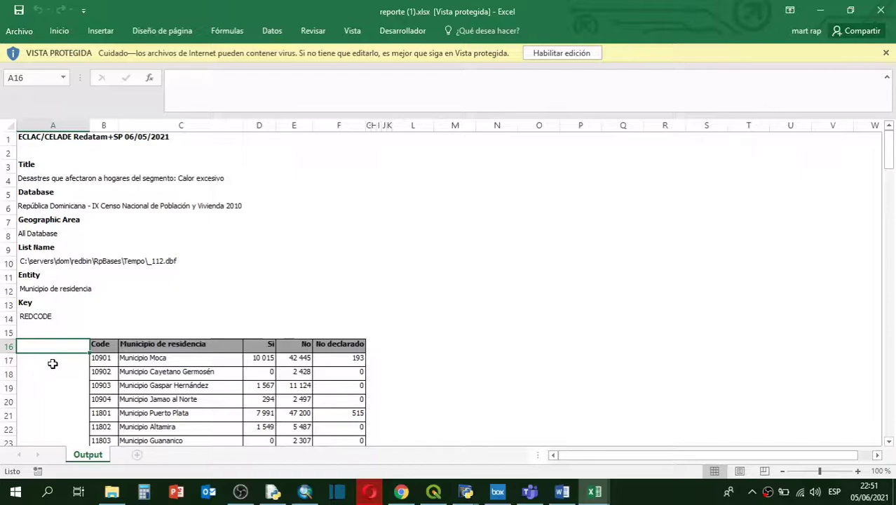
{"action": "left_click", "coordinate": [46, 361]}
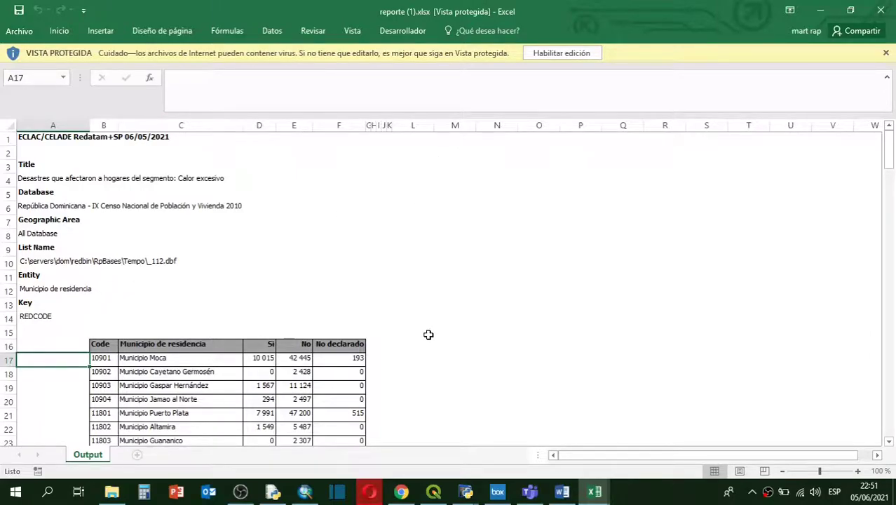
Return to the census portal in Opera, open the household spatial tables and clear the Tiene Estufa variable.
{"action": "left_click", "coordinate": [369, 491]}
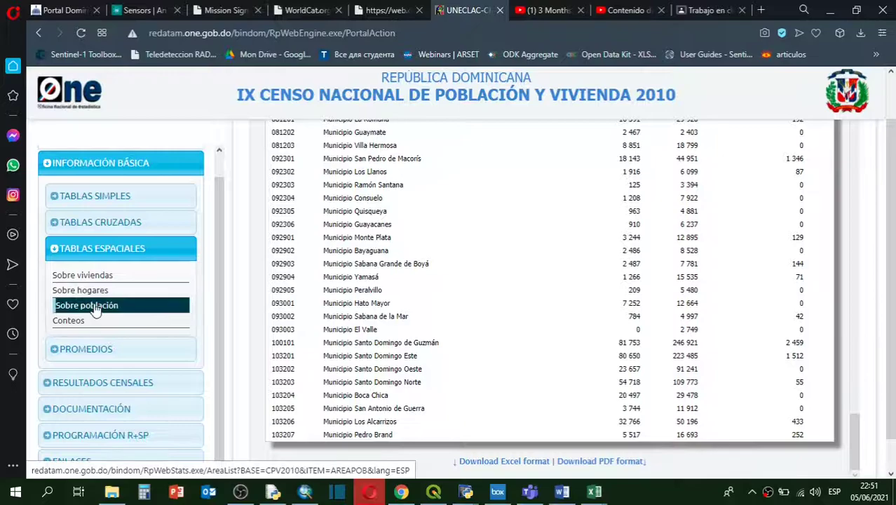
{"action": "left_click", "coordinate": [93, 293]}
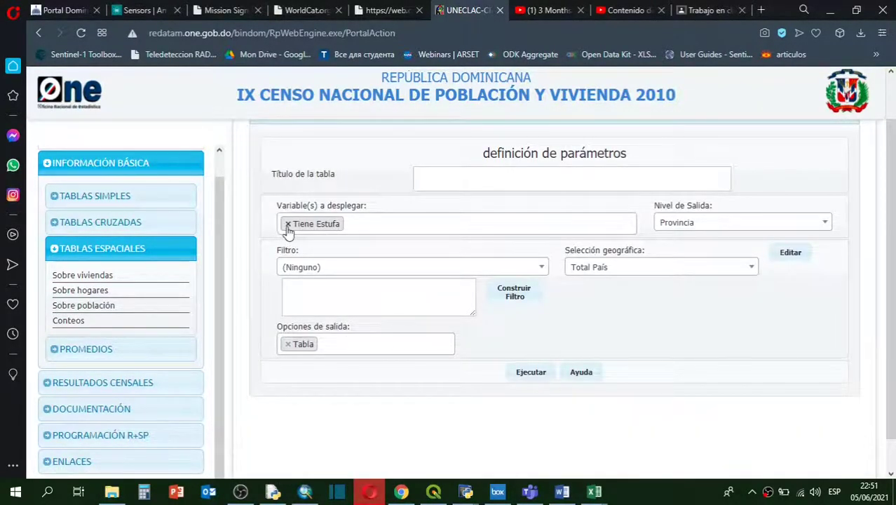
{"action": "left_click", "coordinate": [288, 225]}
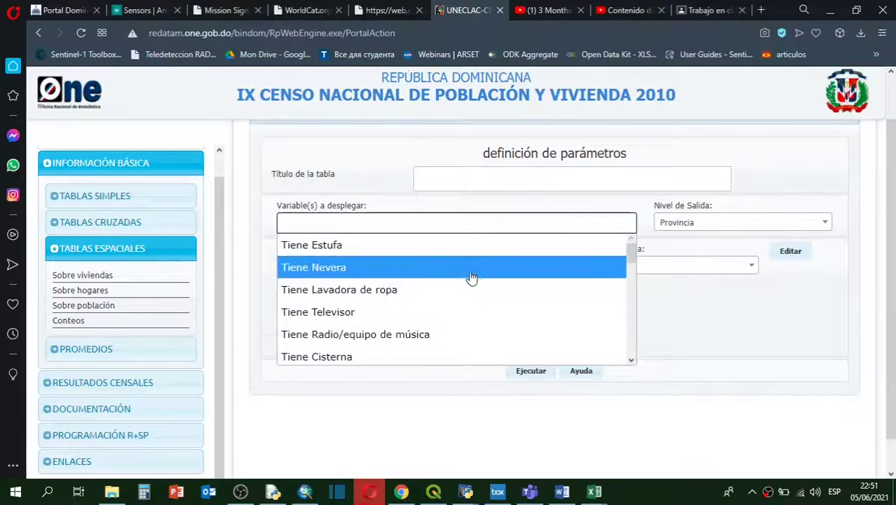
Examine the available household equipment variables, including appliances, water storage, computer, internet, telephone and private car.
{"action": "scroll", "coordinate": [456, 270], "scroll_direction": "down", "scroll_amount": 1}
{"action": "scroll", "coordinate": [452, 265], "scroll_direction": "down", "scroll_amount": 2}
{"action": "scroll", "coordinate": [406, 266], "scroll_direction": "down", "scroll_amount": 2}
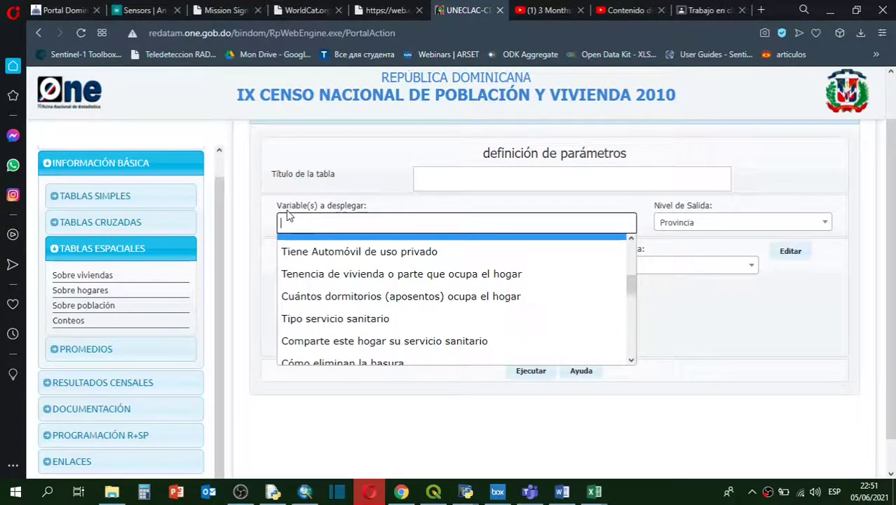
{"action": "left_click", "coordinate": [252, 226]}
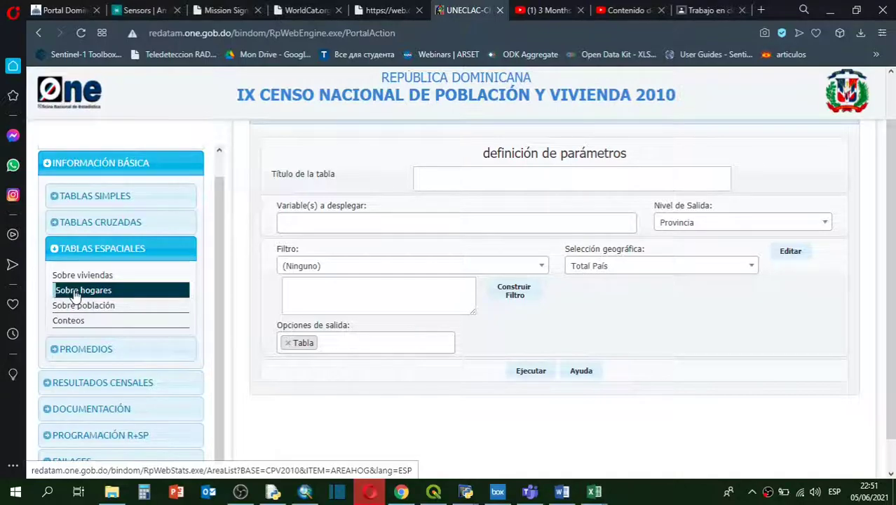
{"action": "left_click", "coordinate": [303, 225]}
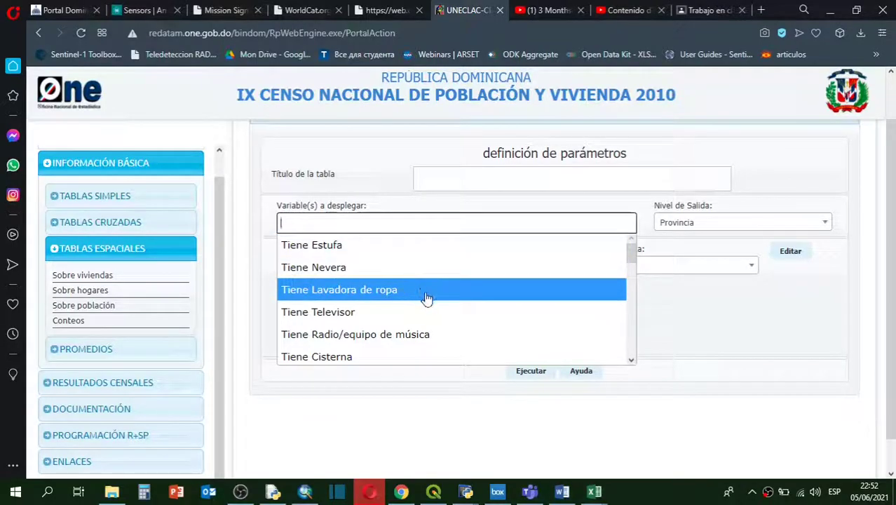
{"action": "scroll", "coordinate": [428, 313], "scroll_direction": "down", "scroll_amount": 1}
{"action": "scroll", "coordinate": [427, 314], "scroll_direction": "down", "scroll_amount": 2}
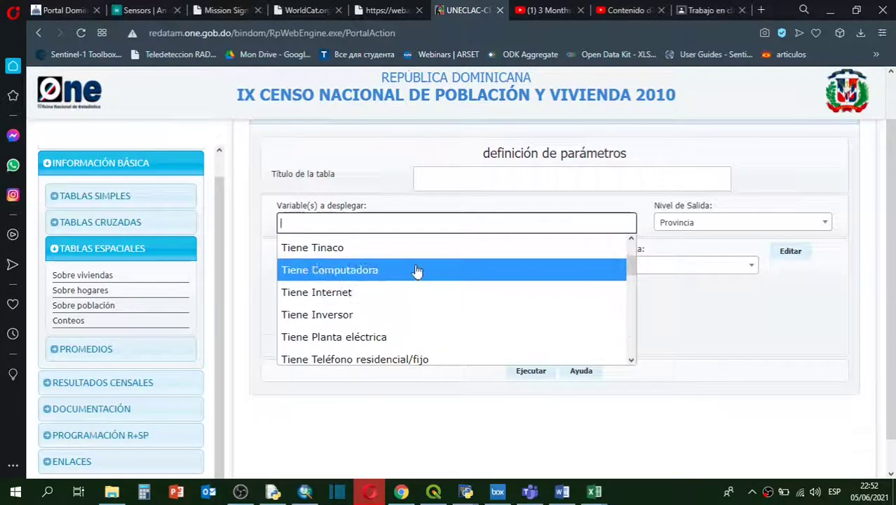
{"action": "scroll", "coordinate": [416, 274], "scroll_direction": "down", "scroll_amount": 1}
{"action": "scroll", "coordinate": [418, 273], "scroll_direction": "down", "scroll_amount": 3}
{"action": "scroll", "coordinate": [420, 275], "scroll_direction": "down", "scroll_amount": 1}
{"action": "scroll", "coordinate": [423, 269], "scroll_direction": "up", "scroll_amount": 1}
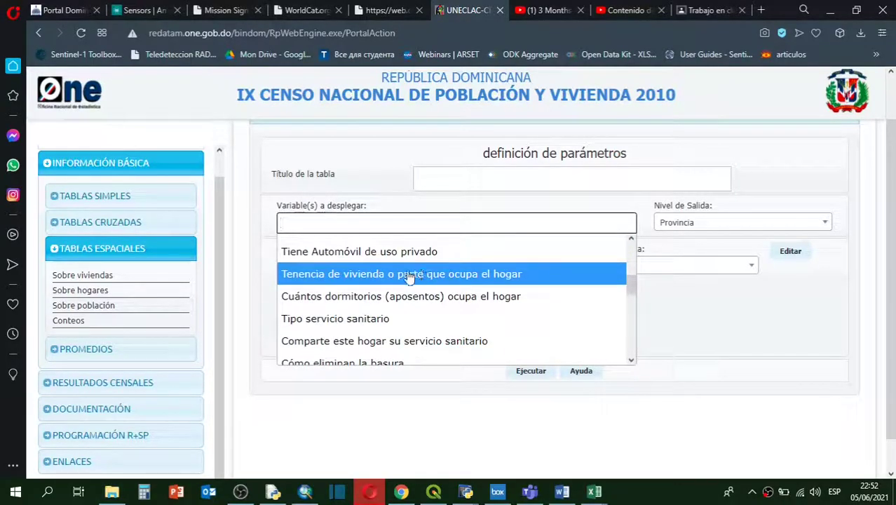
Examine the household variables on sanitation, waste, water supply, cooking fuel, lighting, crops and livestock.
{"action": "scroll", "coordinate": [415, 278], "scroll_direction": "down", "scroll_amount": 2}
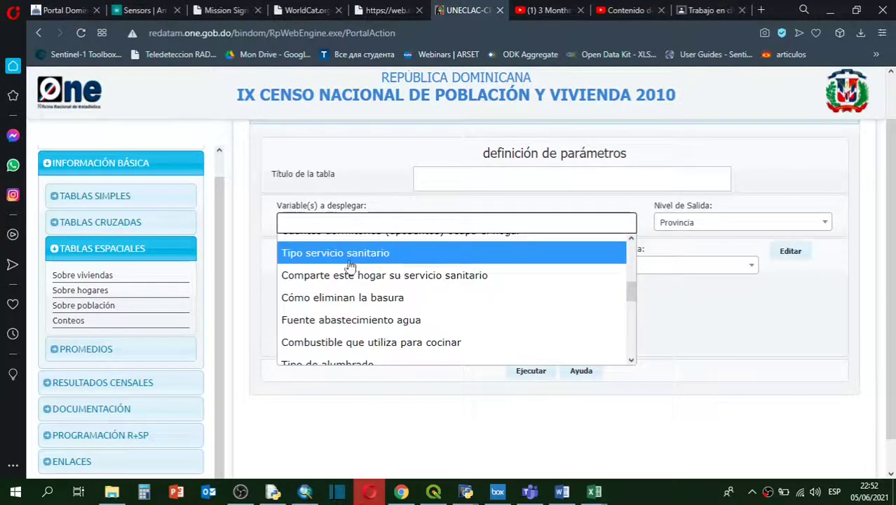
{"action": "scroll", "coordinate": [440, 282], "scroll_direction": "down", "scroll_amount": 1}
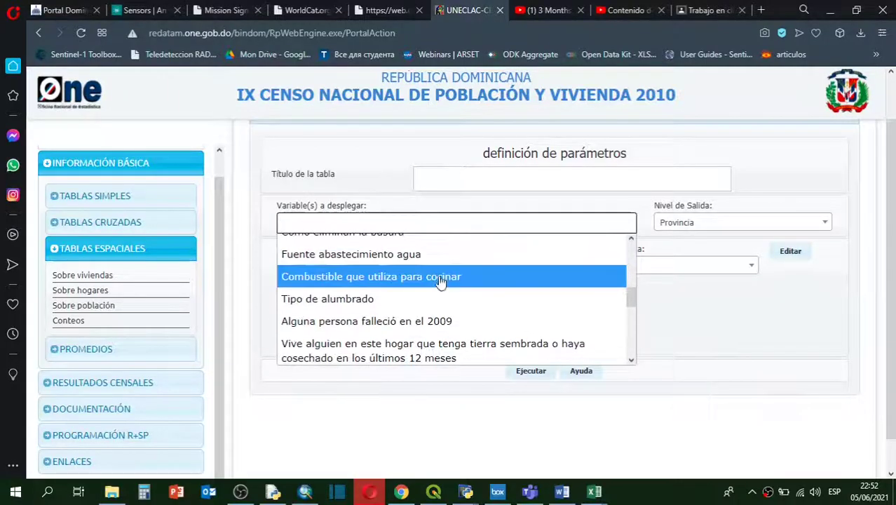
{"action": "scroll", "coordinate": [440, 281], "scroll_direction": "down", "scroll_amount": 1}
{"action": "scroll", "coordinate": [386, 308], "scroll_direction": "down", "scroll_amount": 1}
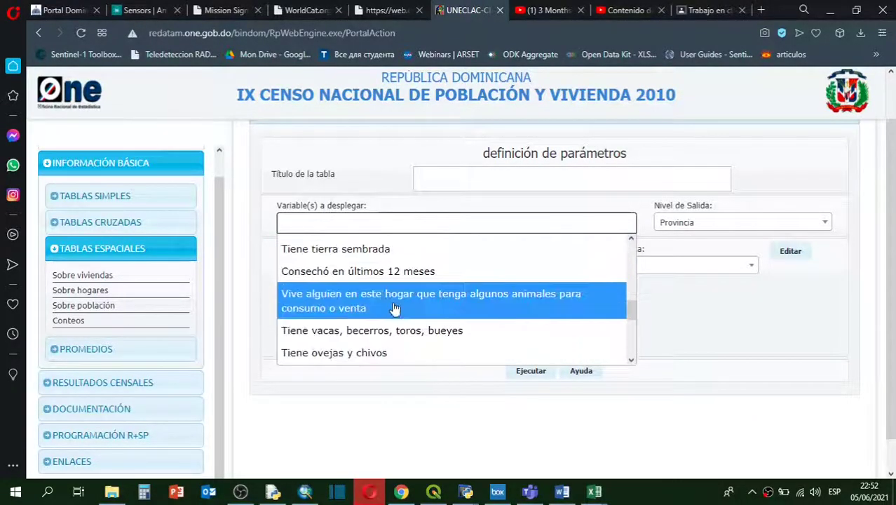
{"action": "scroll", "coordinate": [390, 286], "scroll_direction": "down", "scroll_amount": 1}
{"action": "scroll", "coordinate": [371, 301], "scroll_direction": "down", "scroll_amount": 1}
{"action": "scroll", "coordinate": [375, 283], "scroll_direction": "up", "scroll_amount": 1}
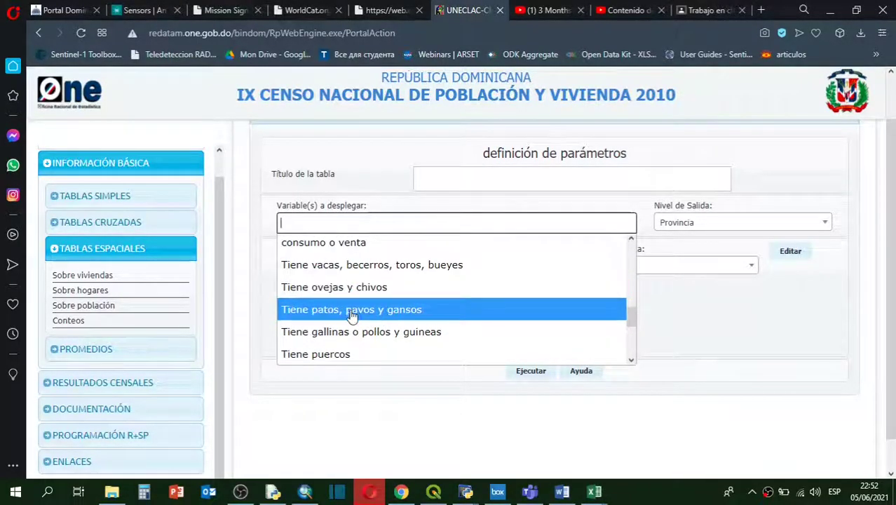
{"action": "scroll", "coordinate": [398, 315], "scroll_direction": "down", "scroll_amount": 5}
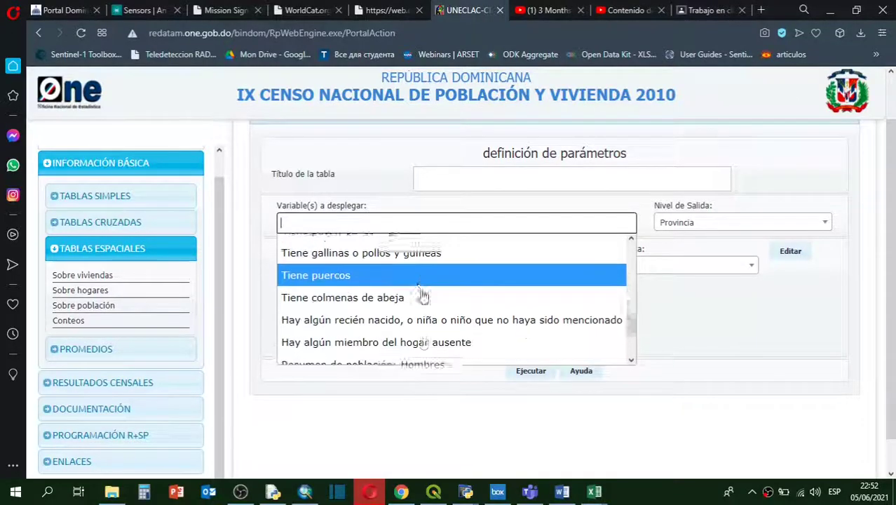
Clear the preset variable in the population spatial tables and review the variables on sex, age, birthplace, disability and employment.
{"action": "left_click", "coordinate": [74, 308]}
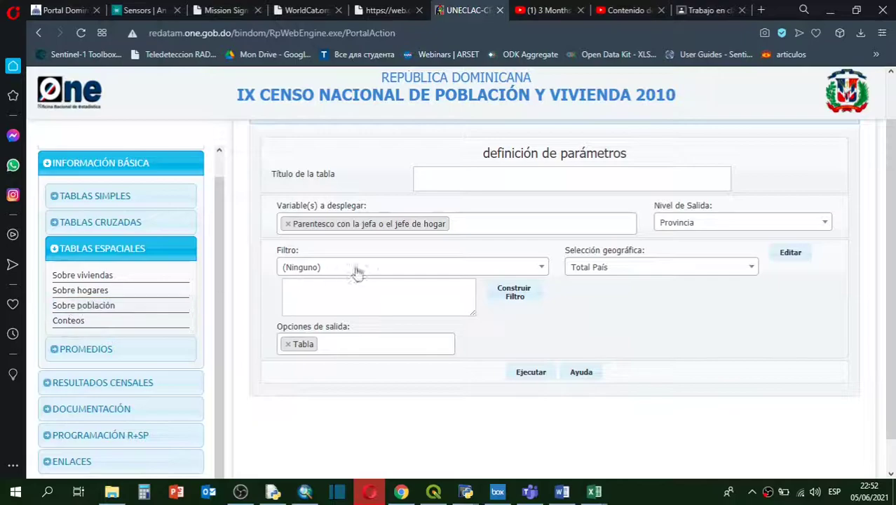
{"action": "left_click", "coordinate": [288, 226]}
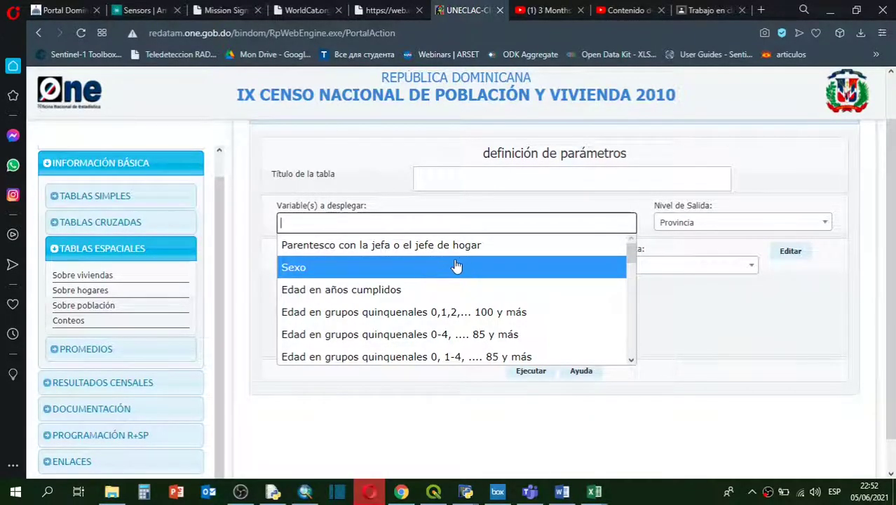
{"action": "scroll", "coordinate": [435, 273], "scroll_direction": "down", "scroll_amount": 1}
{"action": "scroll", "coordinate": [412, 279], "scroll_direction": "down", "scroll_amount": 2}
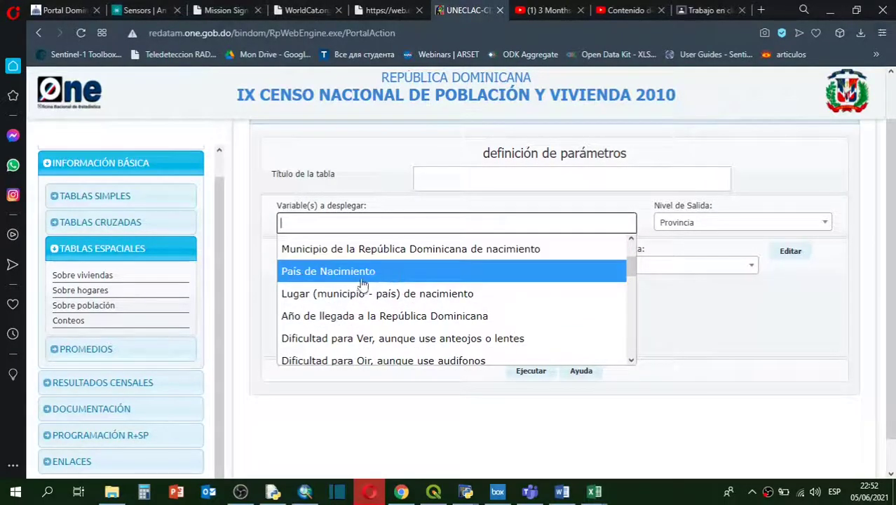
{"action": "scroll", "coordinate": [393, 277], "scroll_direction": "down", "scroll_amount": 1}
{"action": "scroll", "coordinate": [421, 288], "scroll_direction": "down", "scroll_amount": 1}
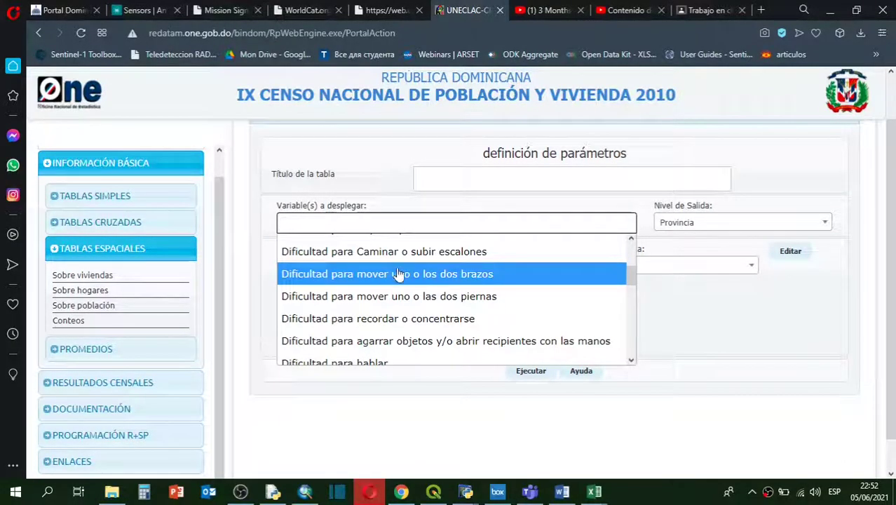
{"action": "scroll", "coordinate": [398, 275], "scroll_direction": "down", "scroll_amount": 5}
{"action": "scroll", "coordinate": [397, 279], "scroll_direction": "down", "scroll_amount": 10}
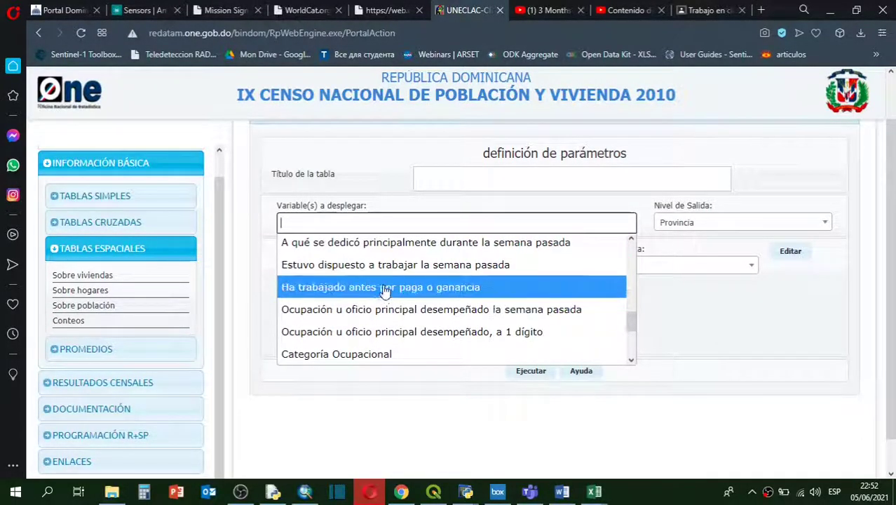
Clear VIVIENDA in the Conteos spatial tables and review the count variables VIVIENDA, HOGAR and PERSONA.
{"action": "left_click", "coordinate": [74, 321]}
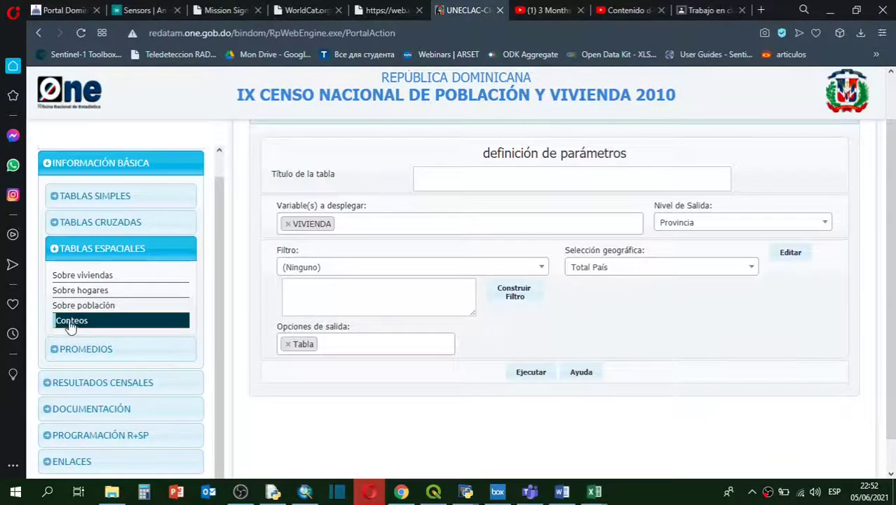
{"action": "left_click", "coordinate": [291, 228]}
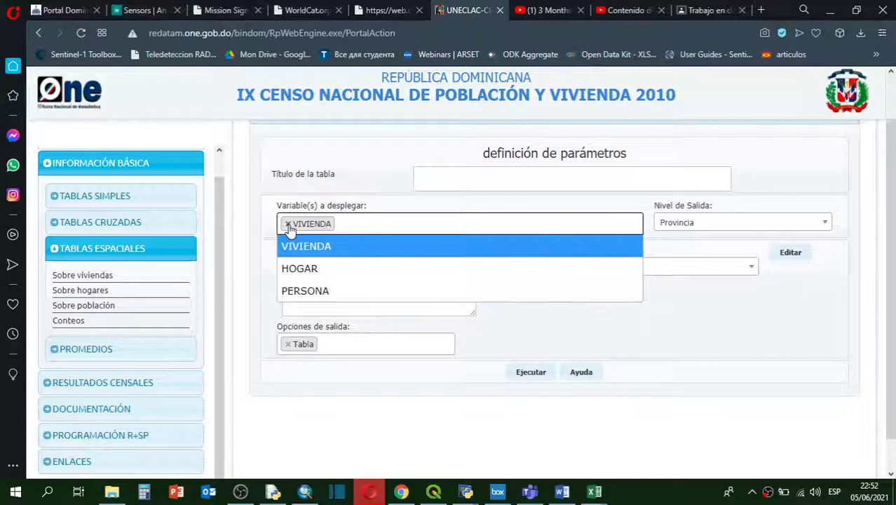
{"action": "left_click", "coordinate": [288, 225]}
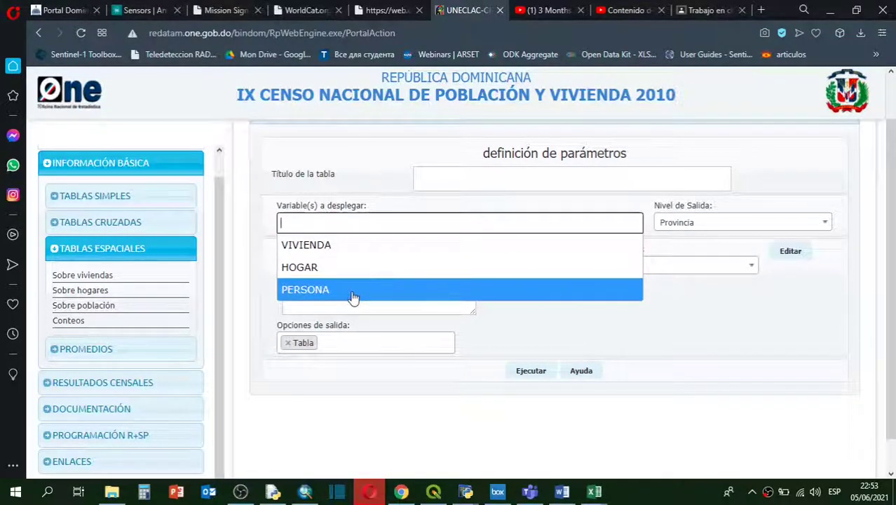
{"action": "left_click", "coordinate": [257, 213]}
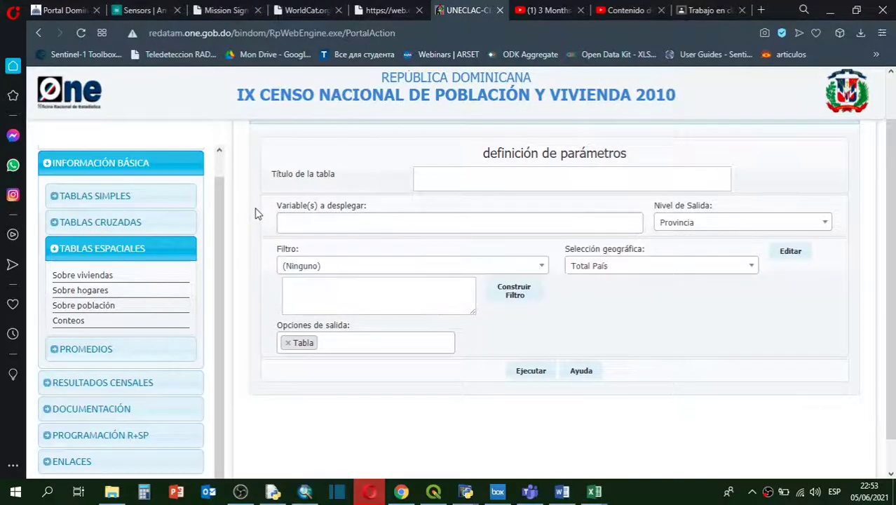